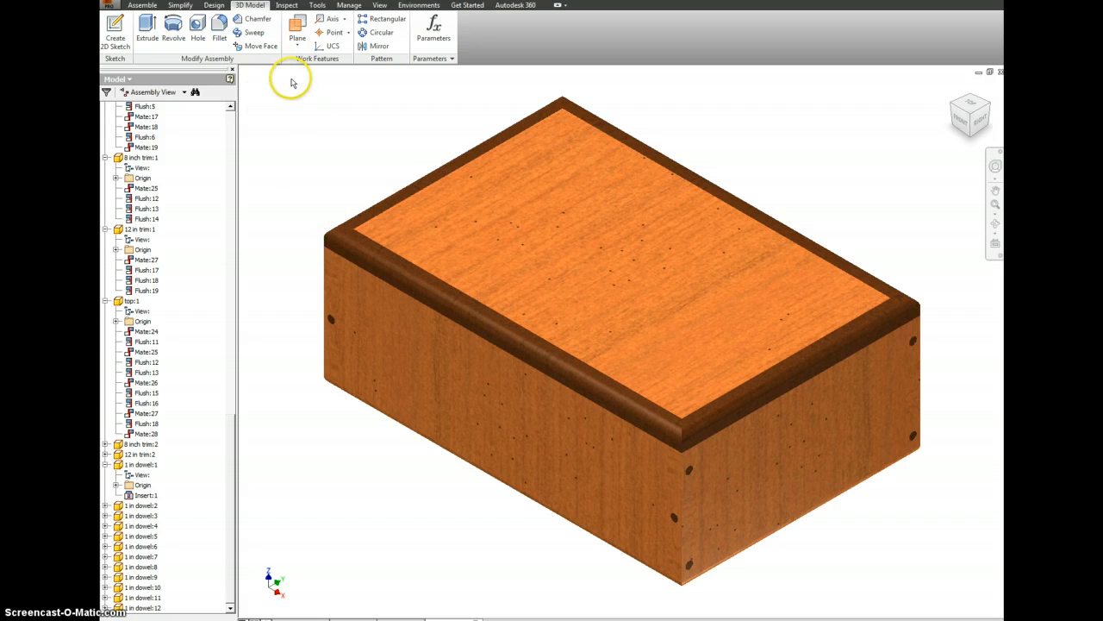
Create a presentation with a manually exploded view of the box assembly and start the Tweak Components command
{"action": "left_click", "coordinate": [131, 4]}
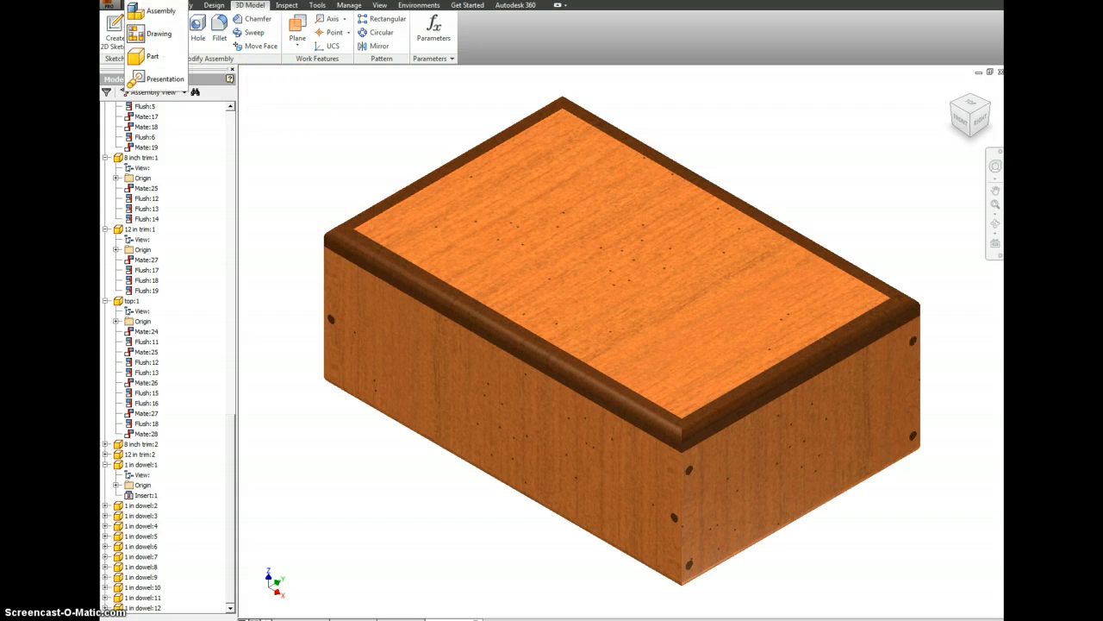
{"action": "left_click", "coordinate": [160, 80]}
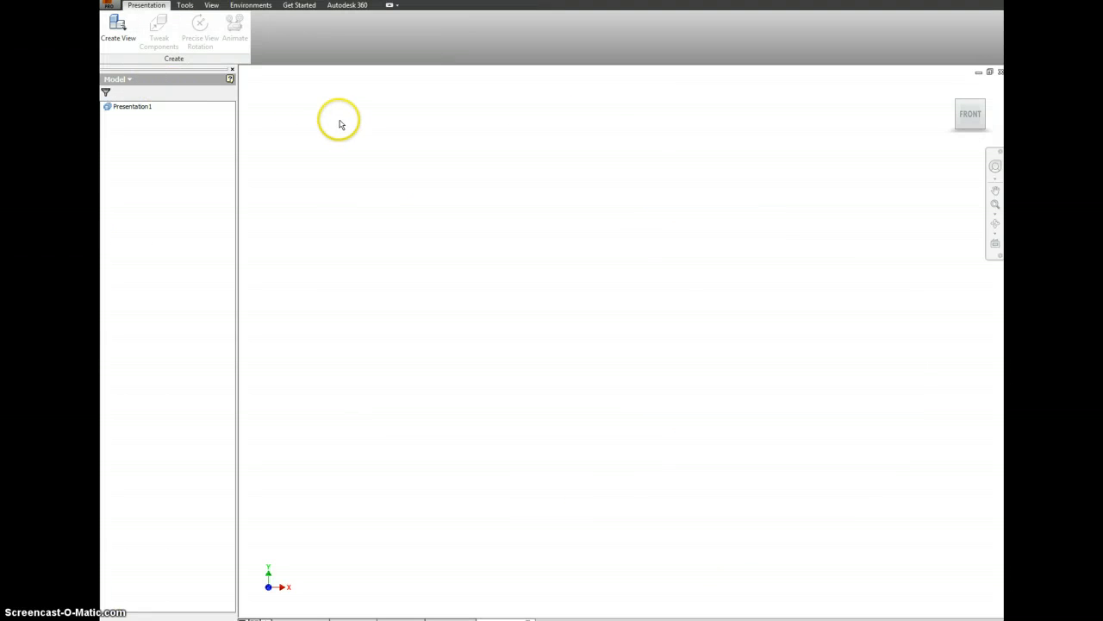
{"action": "left_click", "coordinate": [118, 30]}
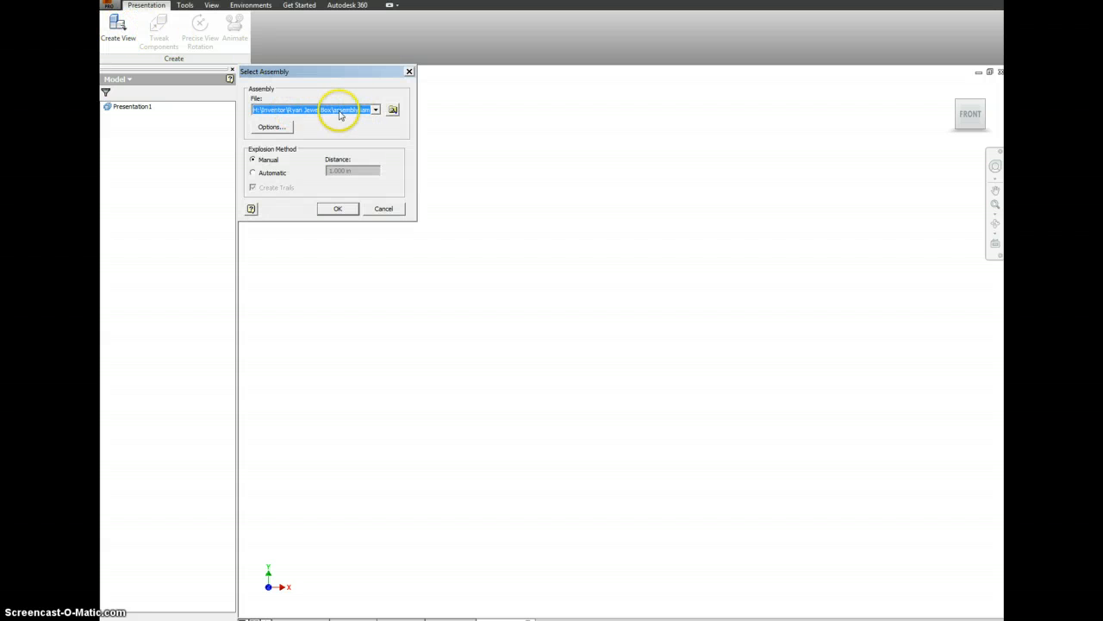
{"action": "left_click", "coordinate": [337, 208]}
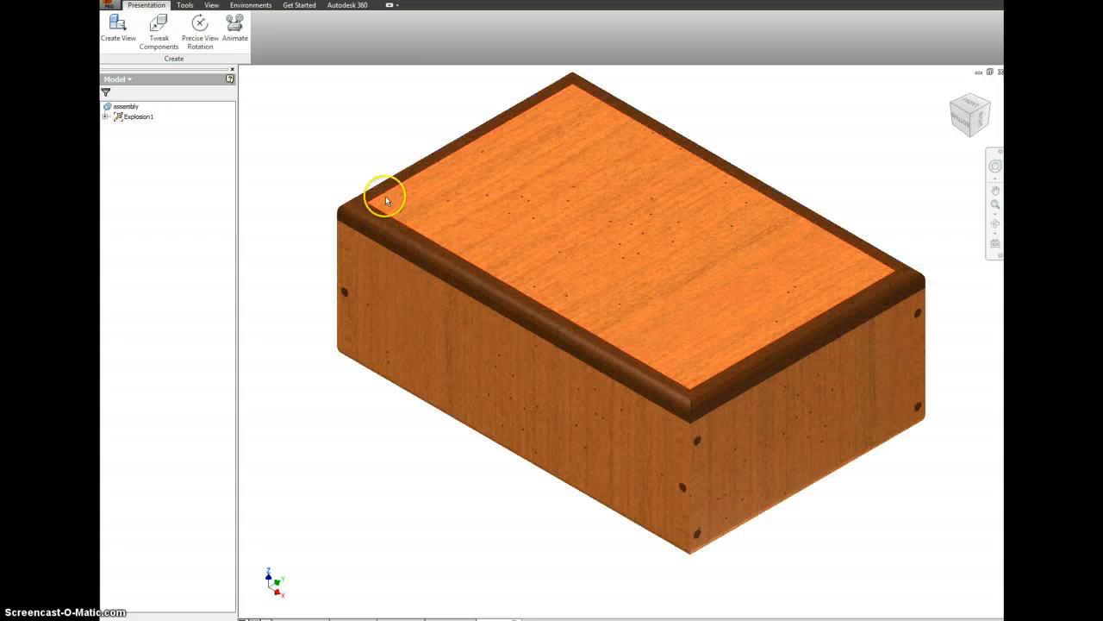
{"action": "scroll", "coordinate": [343, 156], "scroll_direction": "down", "scroll_amount": 5}
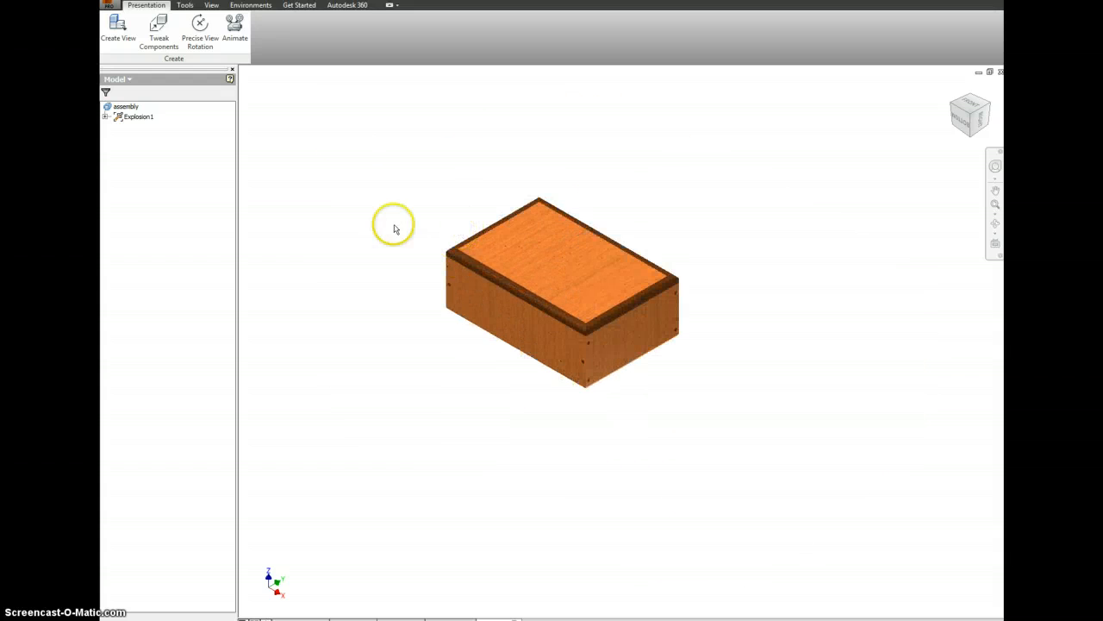
{"action": "left_click", "coordinate": [161, 29]}
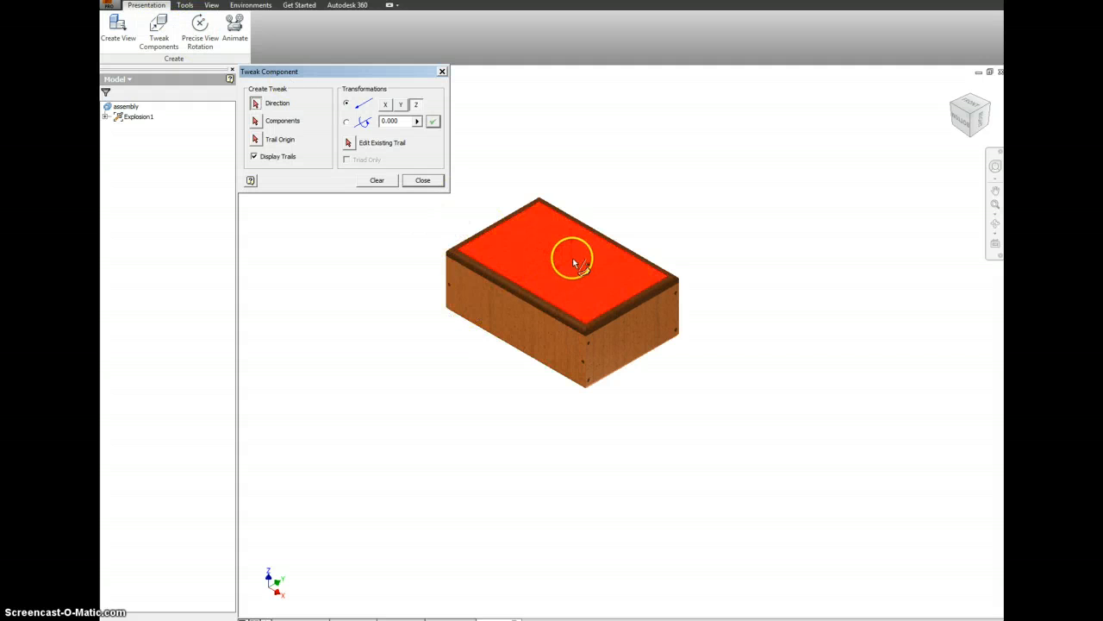
{"action": "scroll", "coordinate": [569, 261], "scroll_direction": "down", "scroll_amount": 3}
{"action": "left_click", "coordinate": [544, 253]}
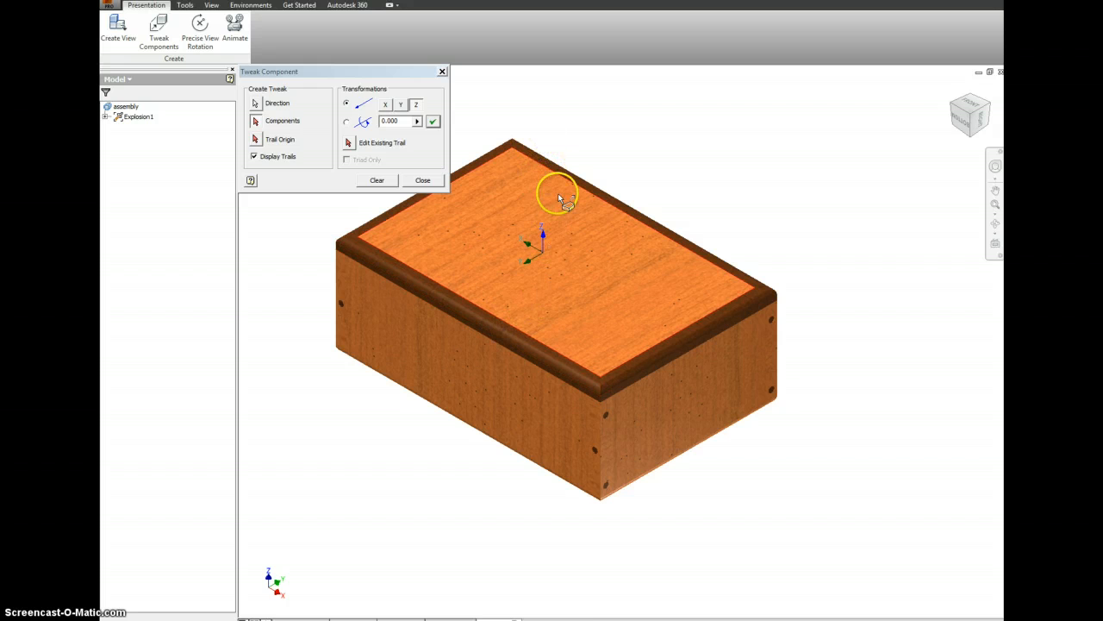
{"action": "middle_click_drag", "start_coordinate": [526, 157], "coordinate": [580, 232]}
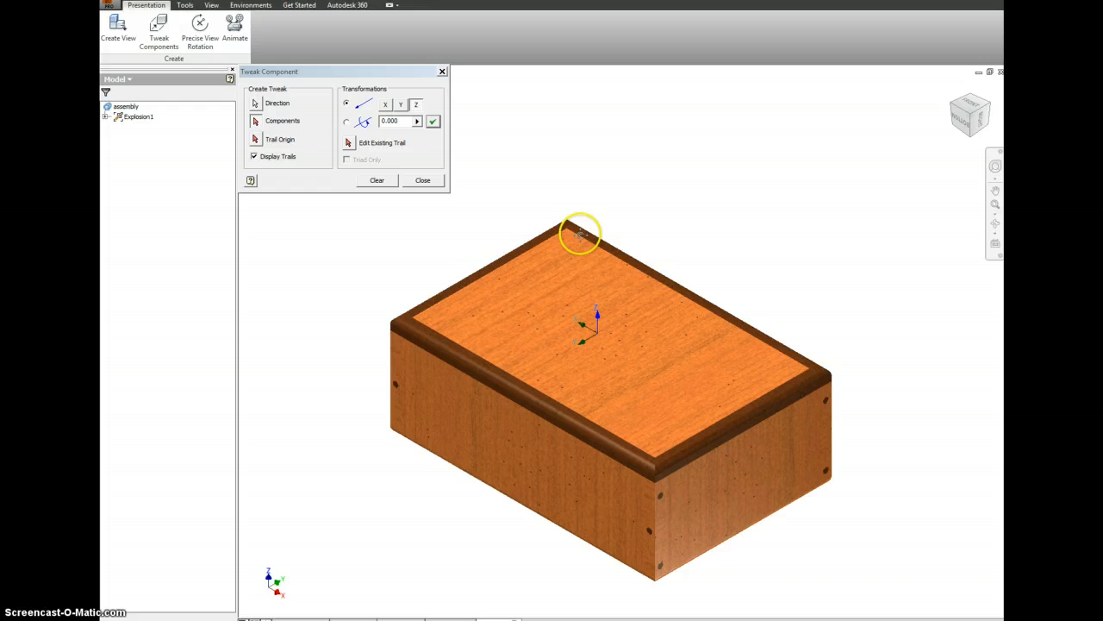
{"action": "left_click", "coordinate": [457, 354]}
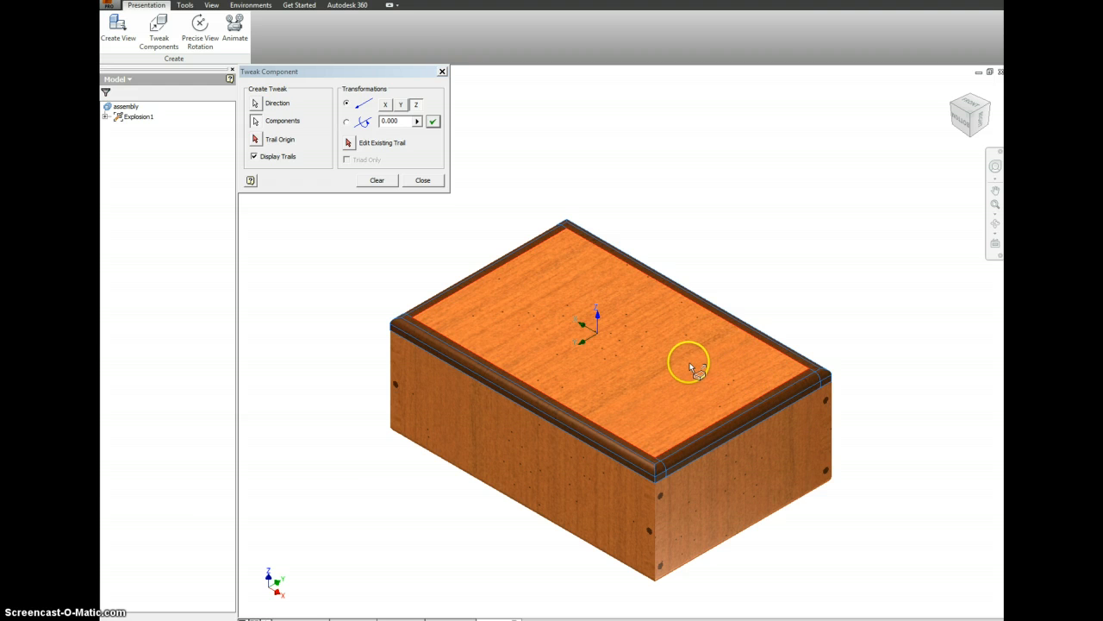
{"action": "left_click", "coordinate": [384, 180]}
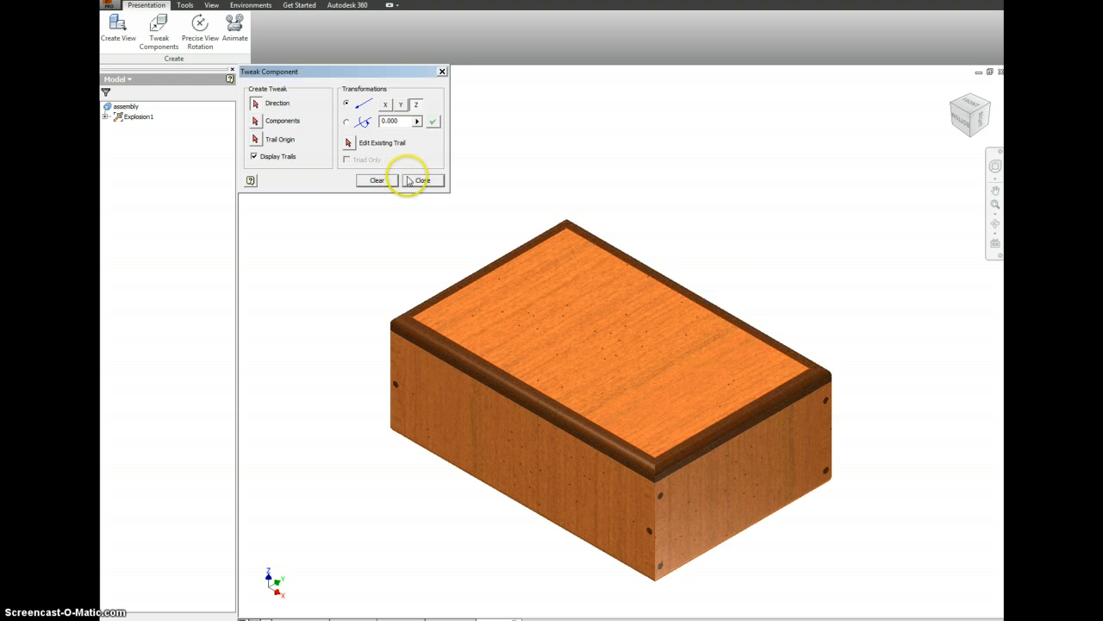
Tweak the lid panel together with its four trim pieces about 10.85 in straight up along Z from the box
{"action": "left_click", "coordinate": [587, 325]}
{"action": "left_click", "coordinate": [521, 394]}
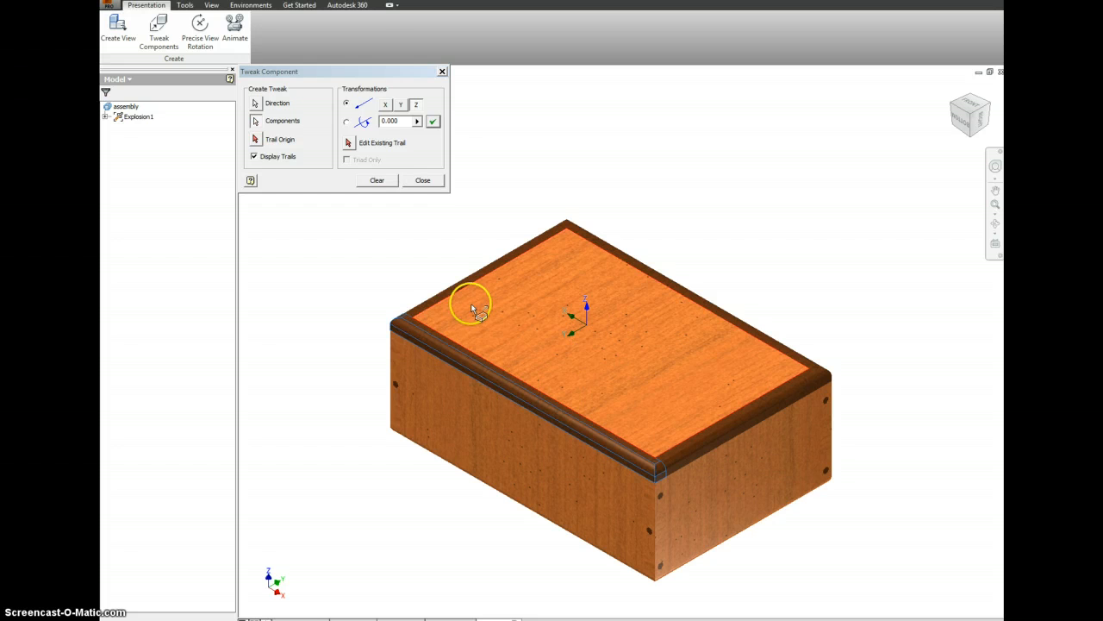
{"action": "left_click", "coordinate": [597, 231]}
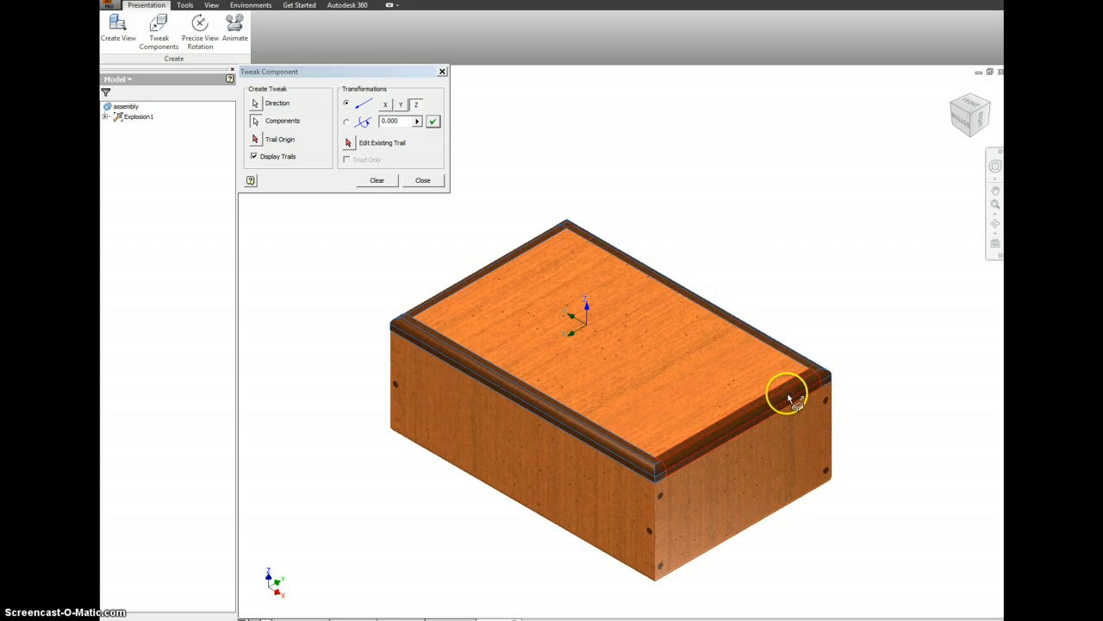
{"action": "left_click", "coordinate": [789, 399]}
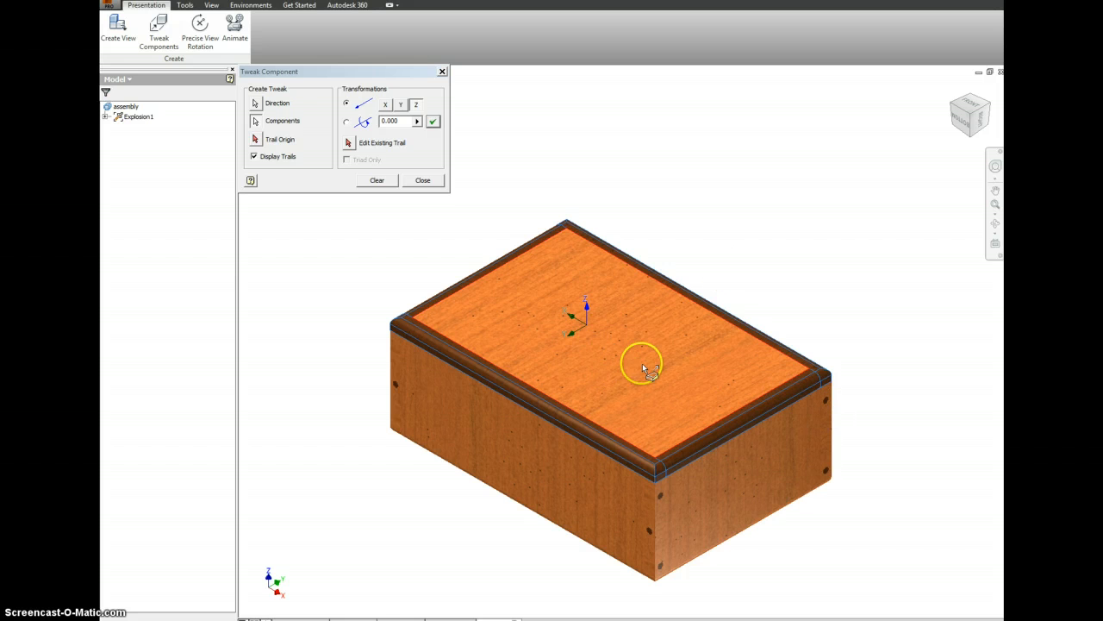
{"action": "left_click_drag", "start_coordinate": [621, 353], "coordinate": [640, 22]}
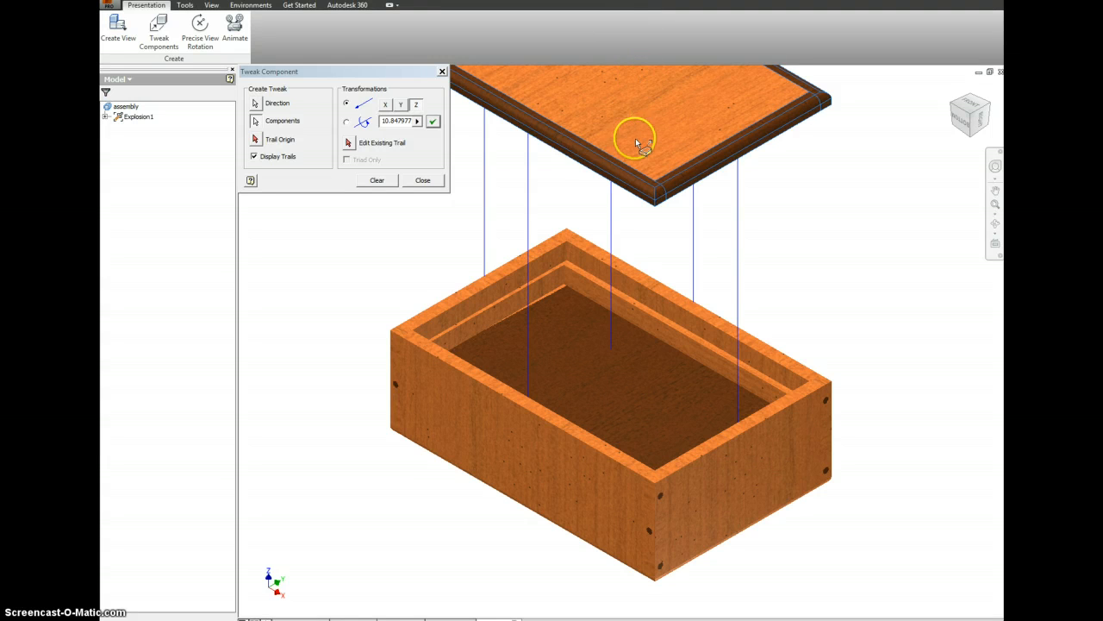
{"action": "left_click", "coordinate": [379, 181]}
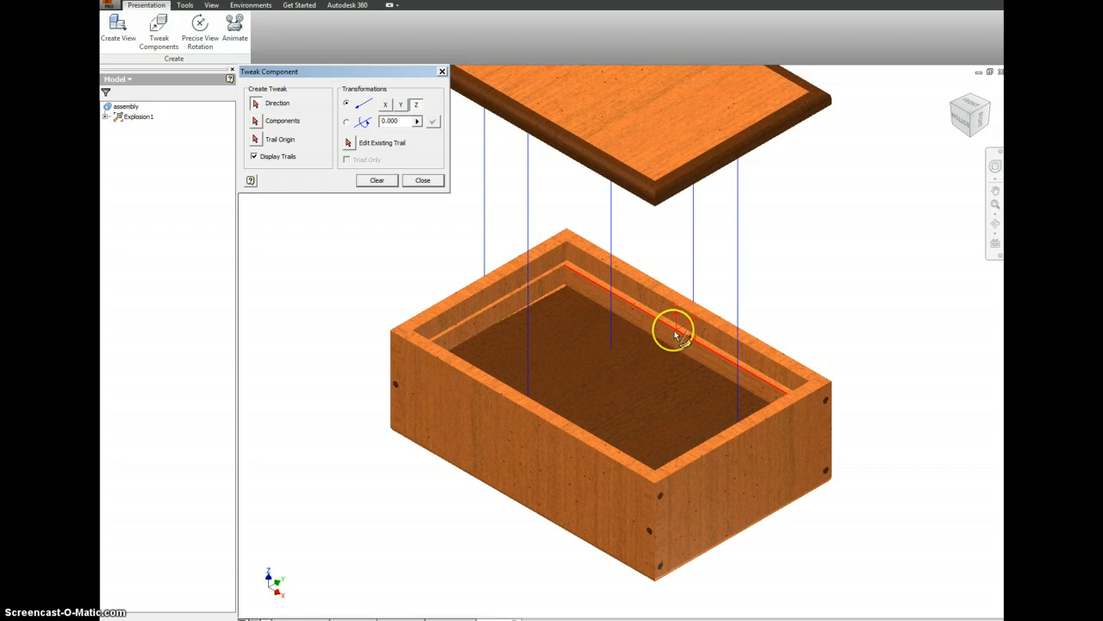
Tweak the near long trim piece 1 in outward from the lid along Y, taking the direction from the lid's top face
{"action": "scroll", "coordinate": [701, 247], "scroll_direction": "up", "scroll_amount": 3}
{"action": "scroll", "coordinate": [710, 238], "scroll_direction": "down", "scroll_amount": 4}
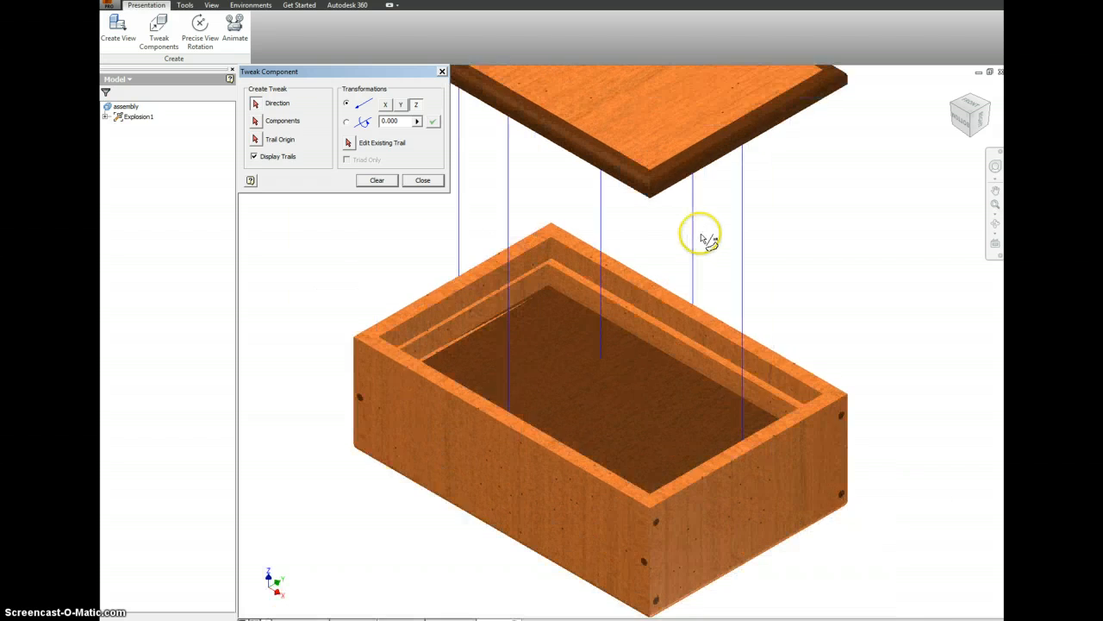
{"action": "scroll", "coordinate": [572, 163], "scroll_direction": "down", "scroll_amount": 4}
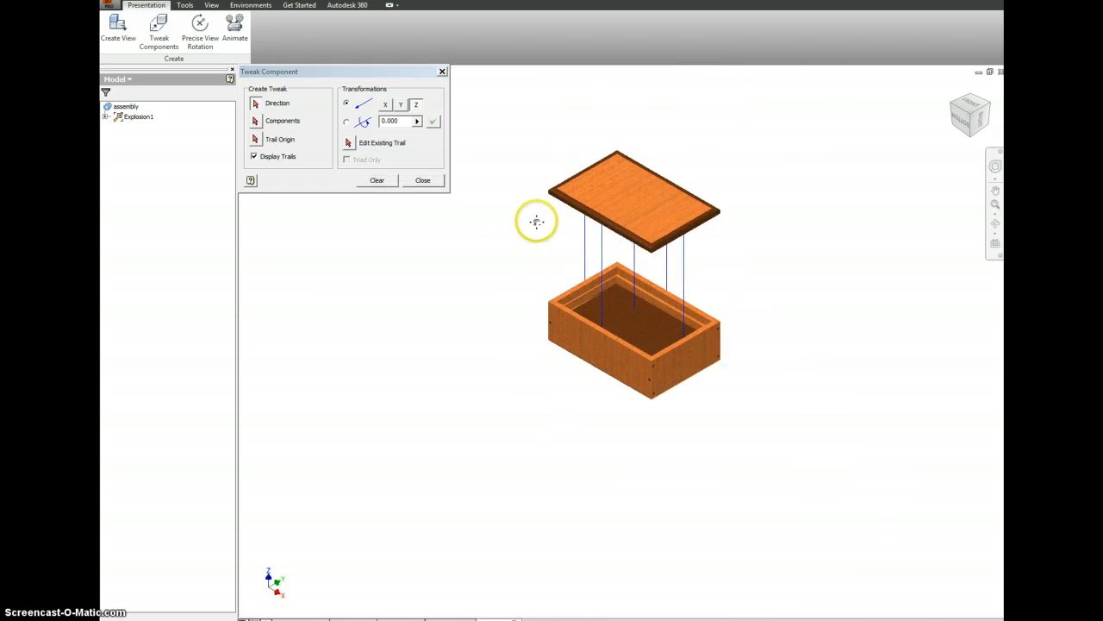
{"action": "scroll", "coordinate": [638, 218], "scroll_direction": "up", "scroll_amount": 3}
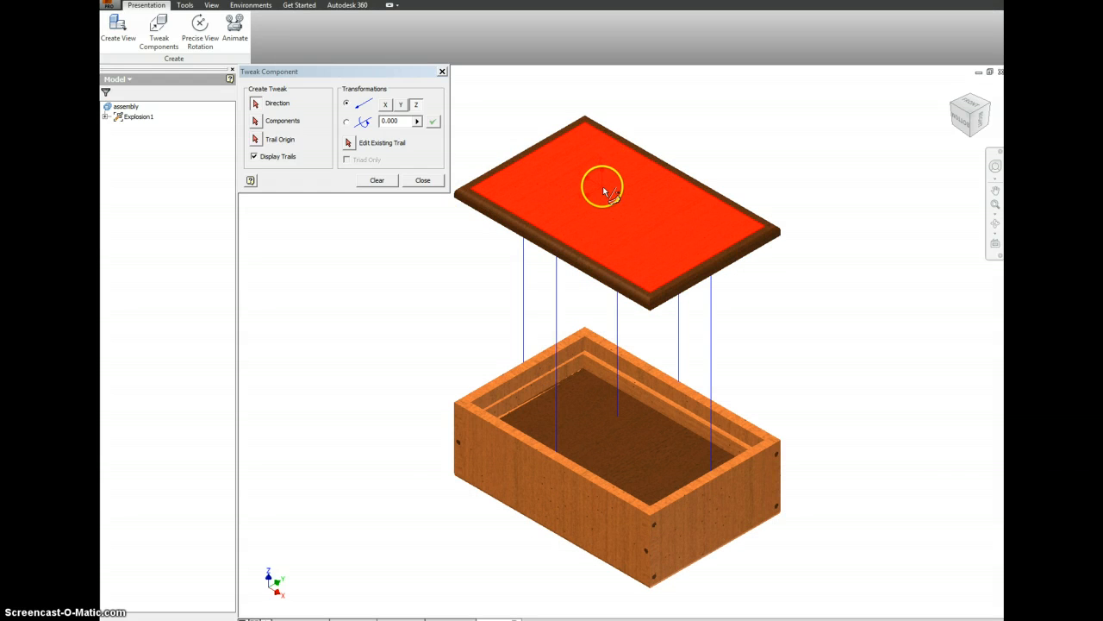
{"action": "left_click", "coordinate": [605, 193]}
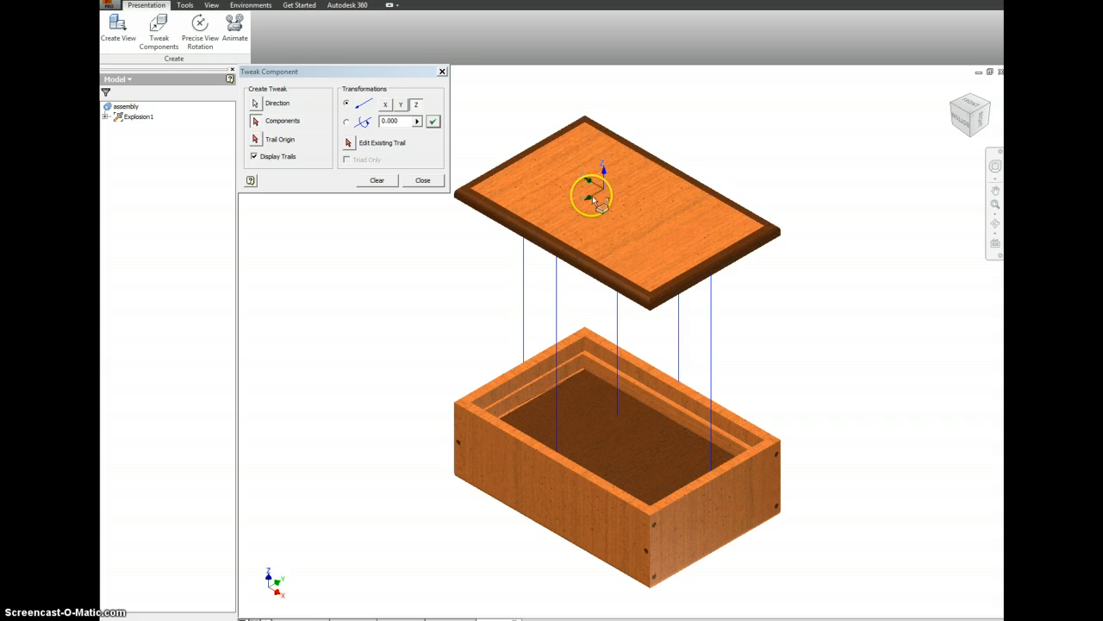
{"action": "left_click", "coordinate": [402, 106]}
{"action": "left_click", "coordinate": [553, 248]}
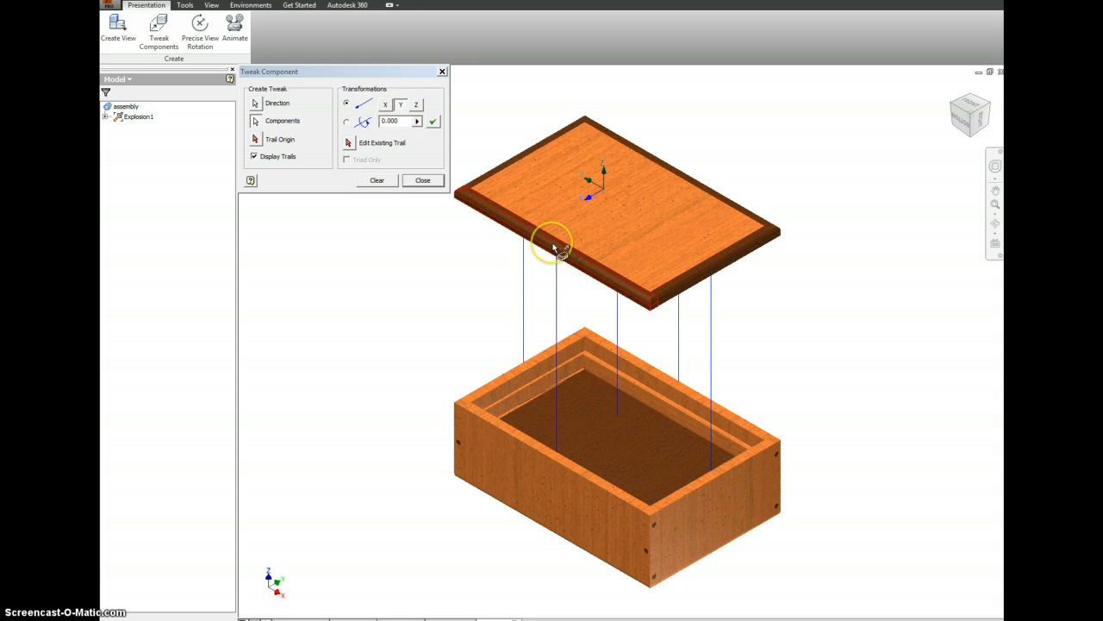
{"action": "left_click_drag", "start_coordinate": [554, 248], "coordinate": [517, 259]}
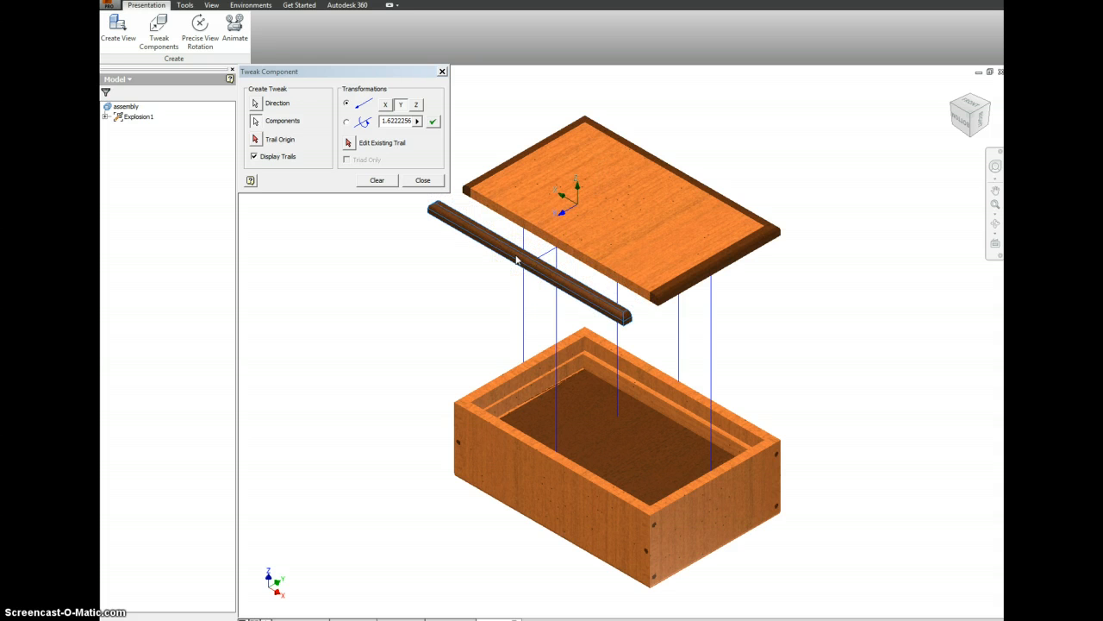
{"action": "left_click", "coordinate": [402, 121]}
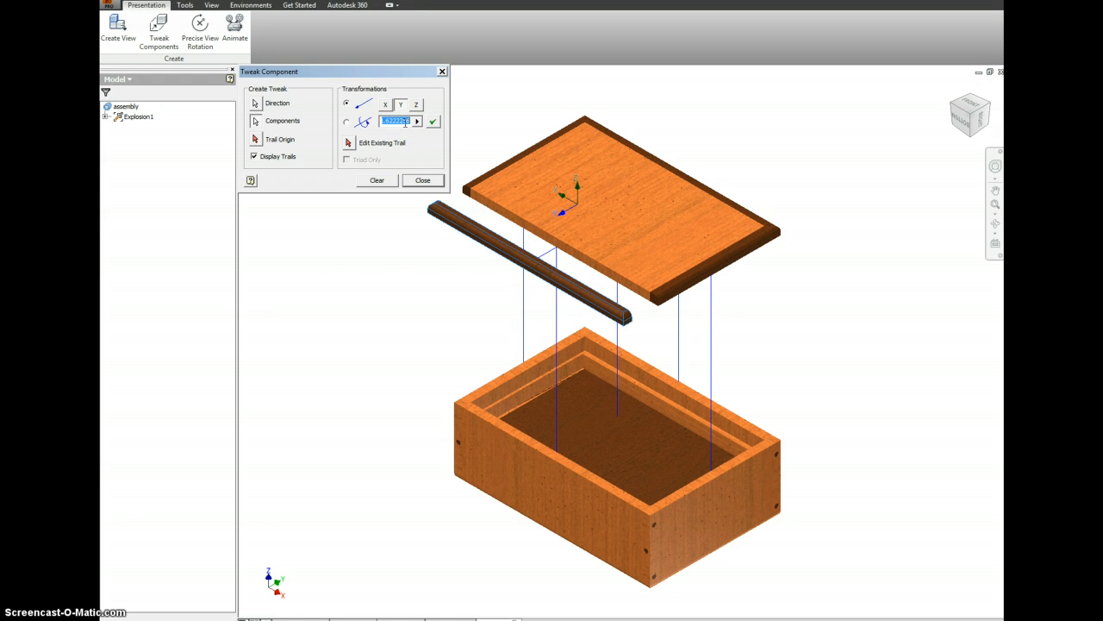
{"action": "key", "text": "Return"}
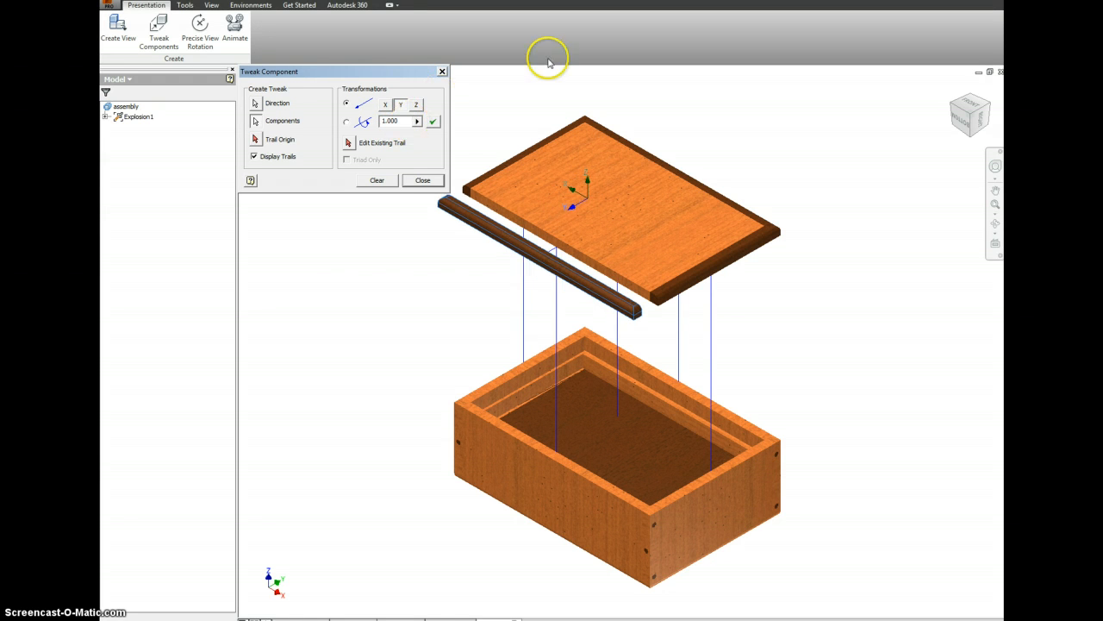
{"action": "left_click", "coordinate": [390, 186]}
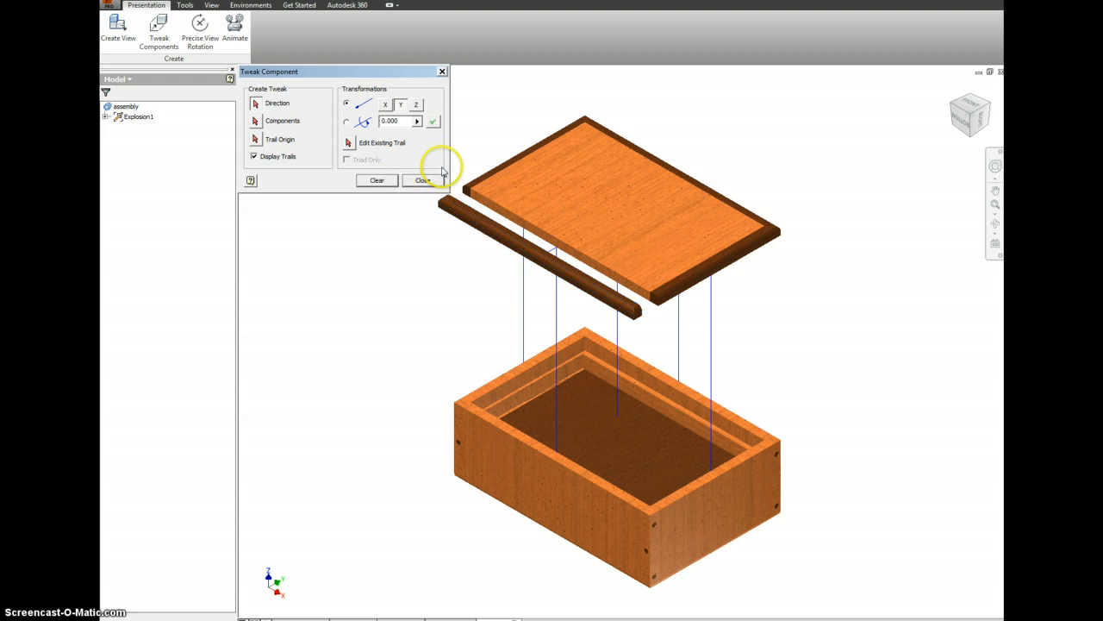
Tweak the short trim piece at the lid's far end 1 in outward along X
{"action": "left_click", "coordinate": [554, 190]}
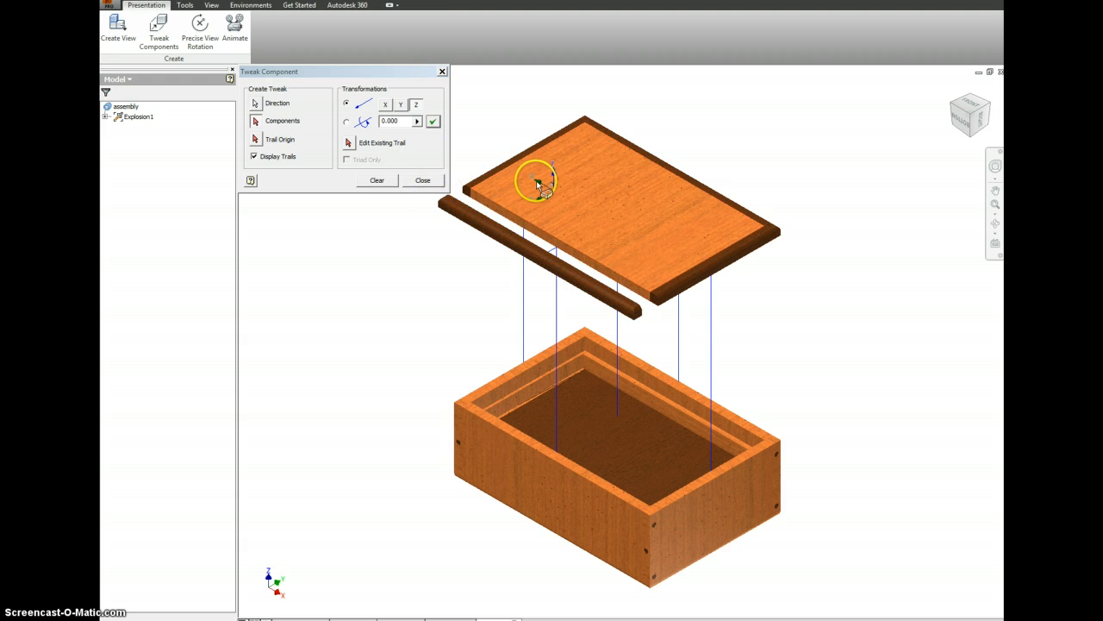
{"action": "left_click", "coordinate": [539, 181]}
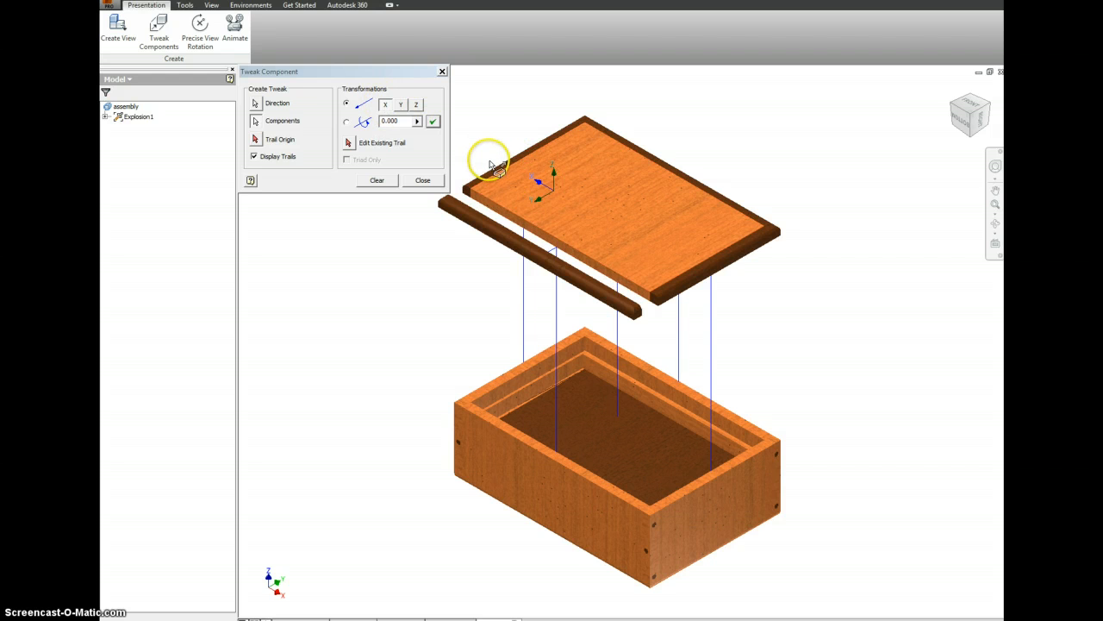
{"action": "left_click_drag", "start_coordinate": [485, 152], "coordinate": [472, 147]}
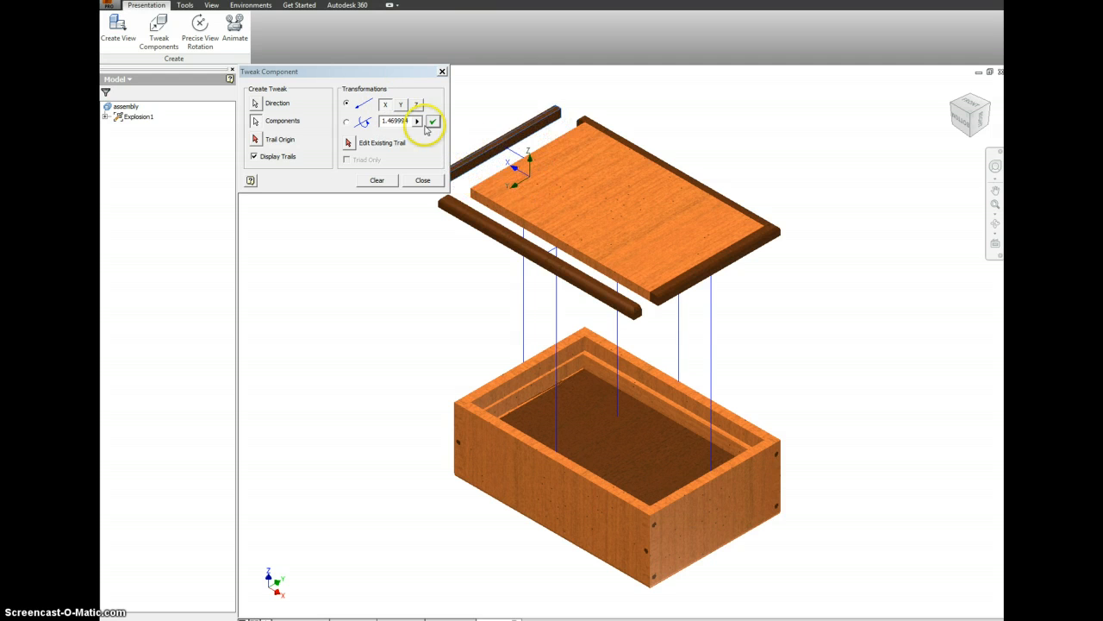
{"action": "double_click", "coordinate": [398, 120]}
{"action": "type", "text": "1"}
{"action": "key", "text": "Return"}
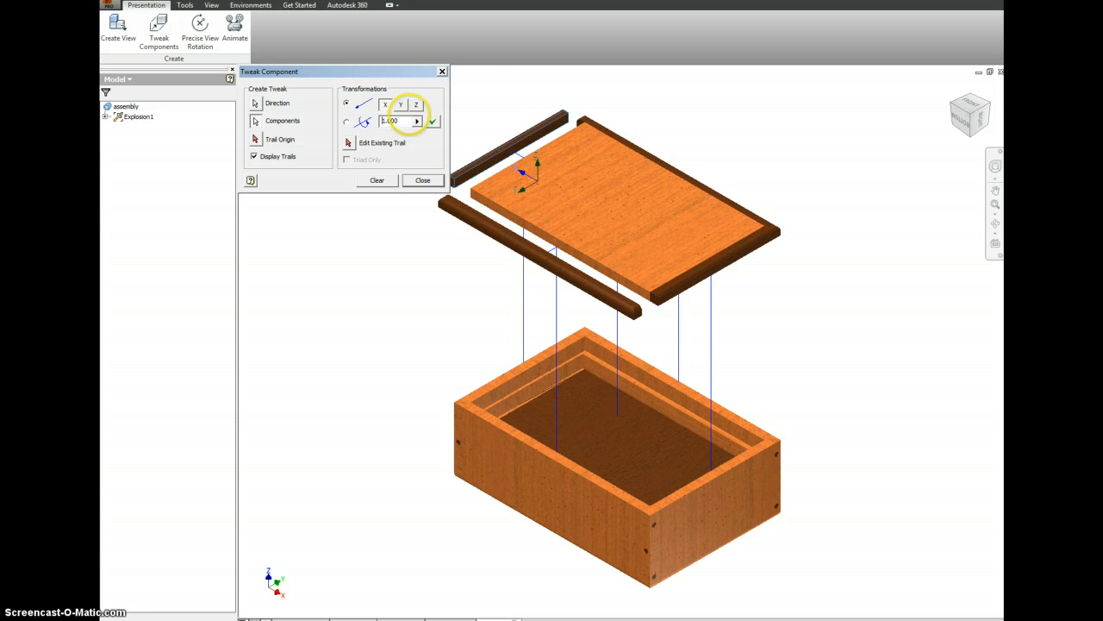
{"action": "left_click", "coordinate": [378, 180]}
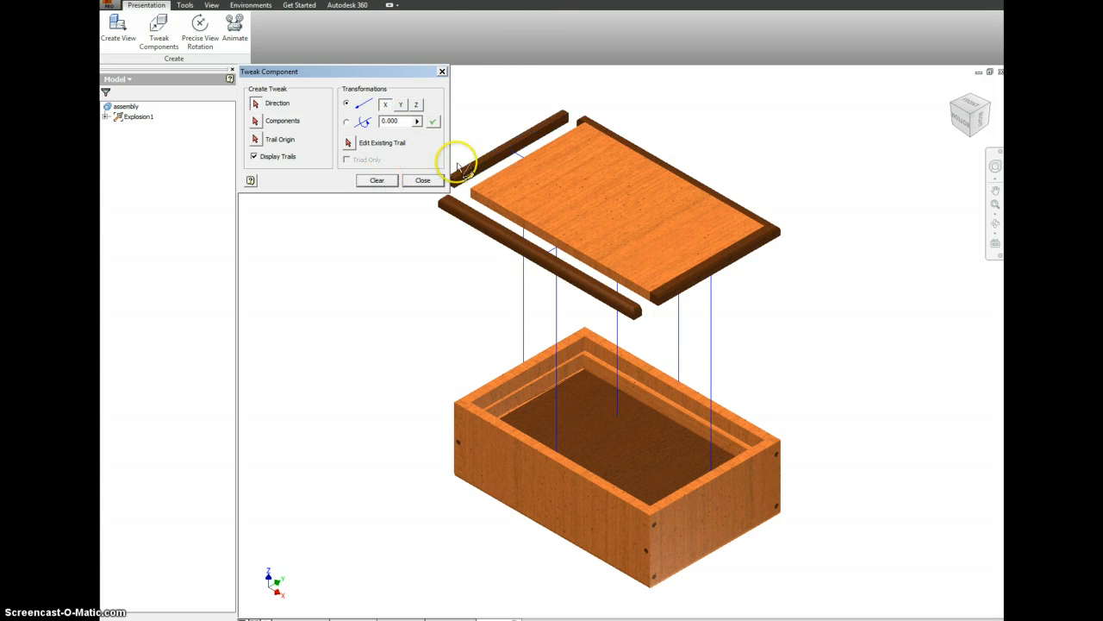
Tweak the far long trim piece 1 in outward from the lid along X
{"action": "left_click", "coordinate": [653, 156]}
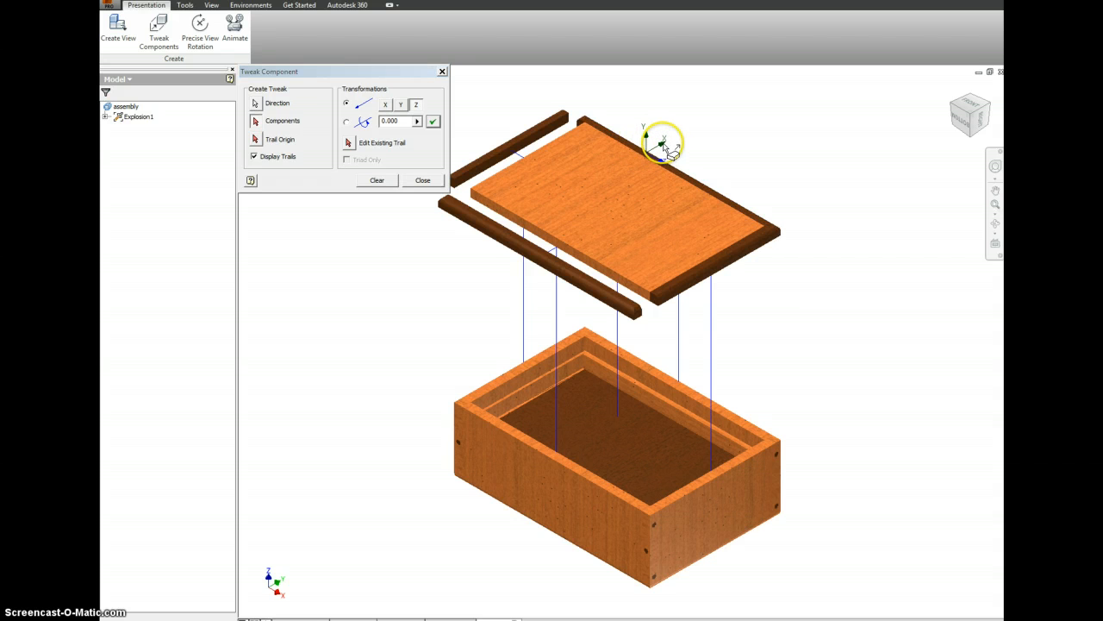
{"action": "left_click_drag", "start_coordinate": [683, 176], "coordinate": [697, 143]}
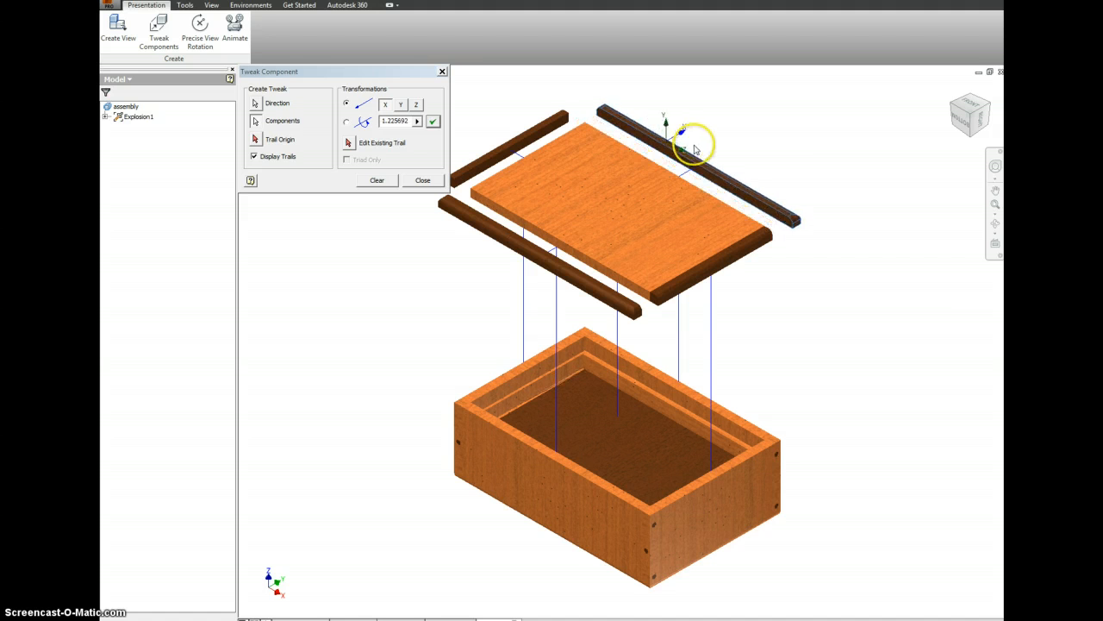
{"action": "double_click", "coordinate": [397, 121]}
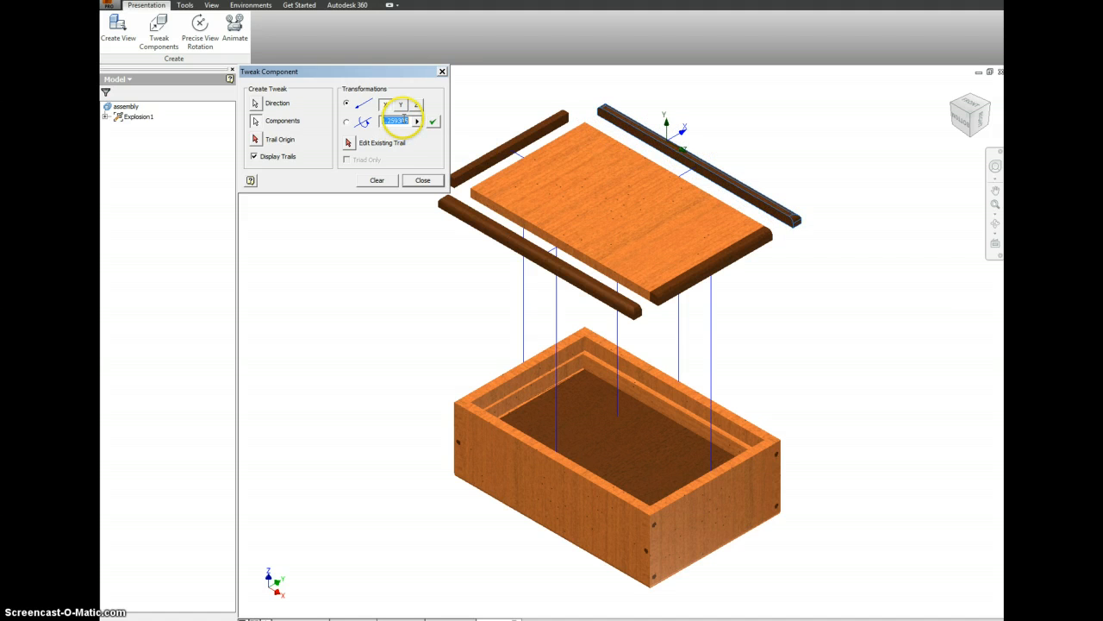
{"action": "type", "text": "1"}
{"action": "key", "text": "Return"}
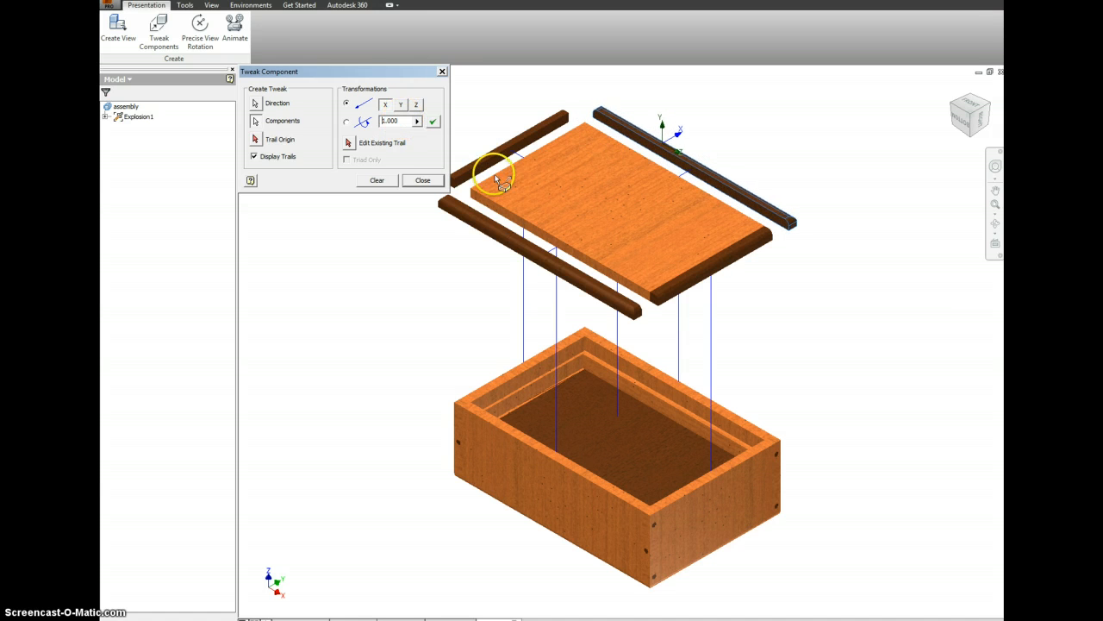
{"action": "left_click", "coordinate": [390, 181]}
Tweak the short trim piece at the lid's near end outward along X by -1 in
{"action": "left_click", "coordinate": [664, 245]}
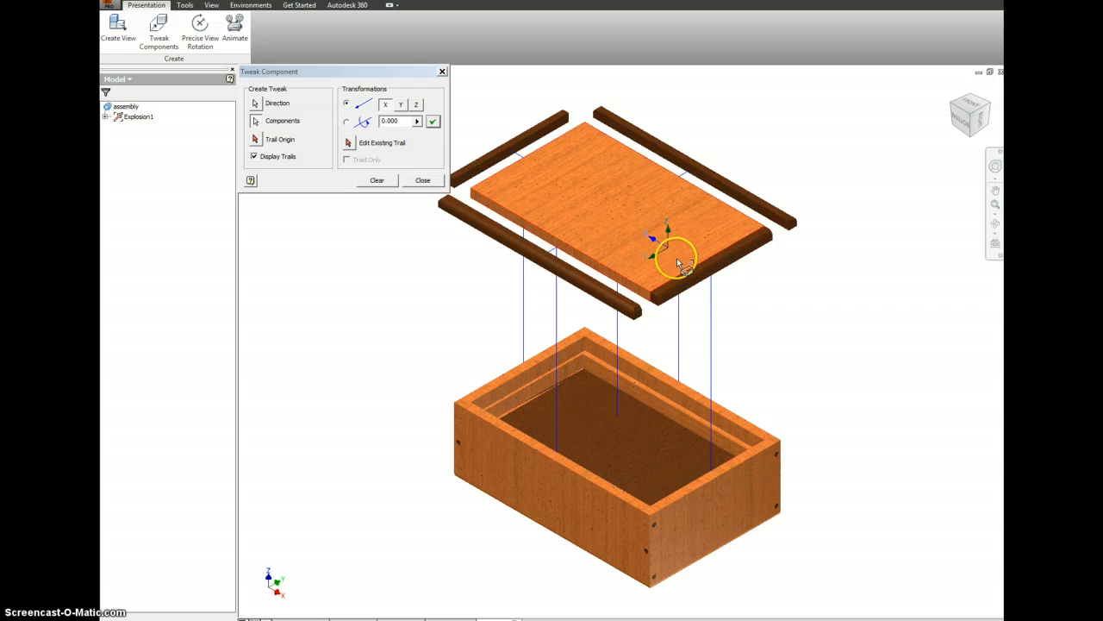
{"action": "left_click_drag", "start_coordinate": [696, 276], "coordinate": [716, 291]}
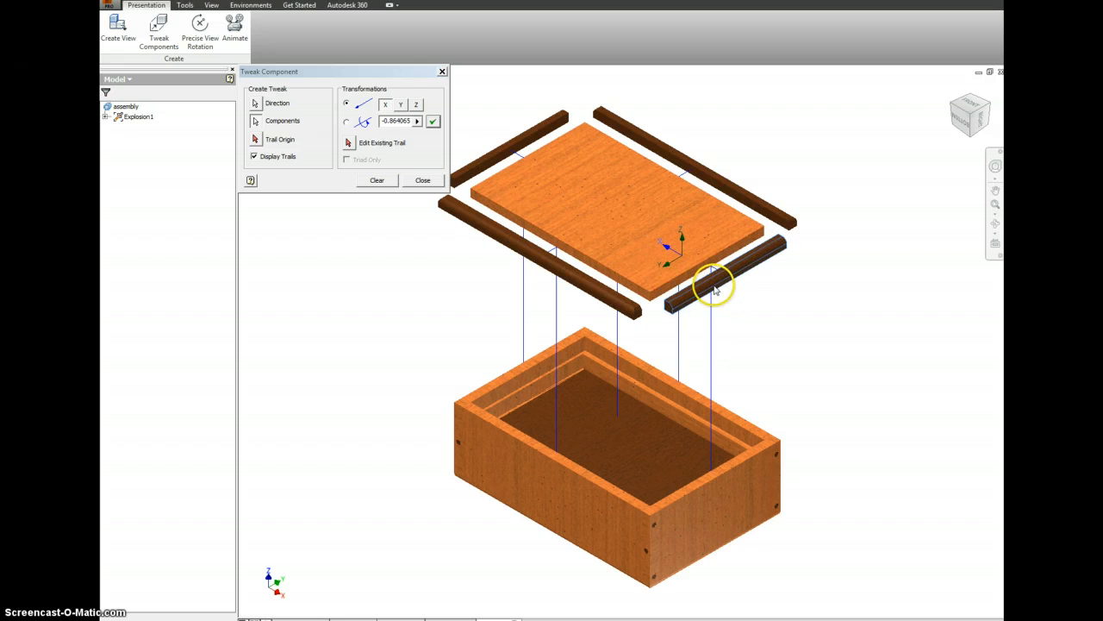
{"action": "double_click", "coordinate": [399, 121]}
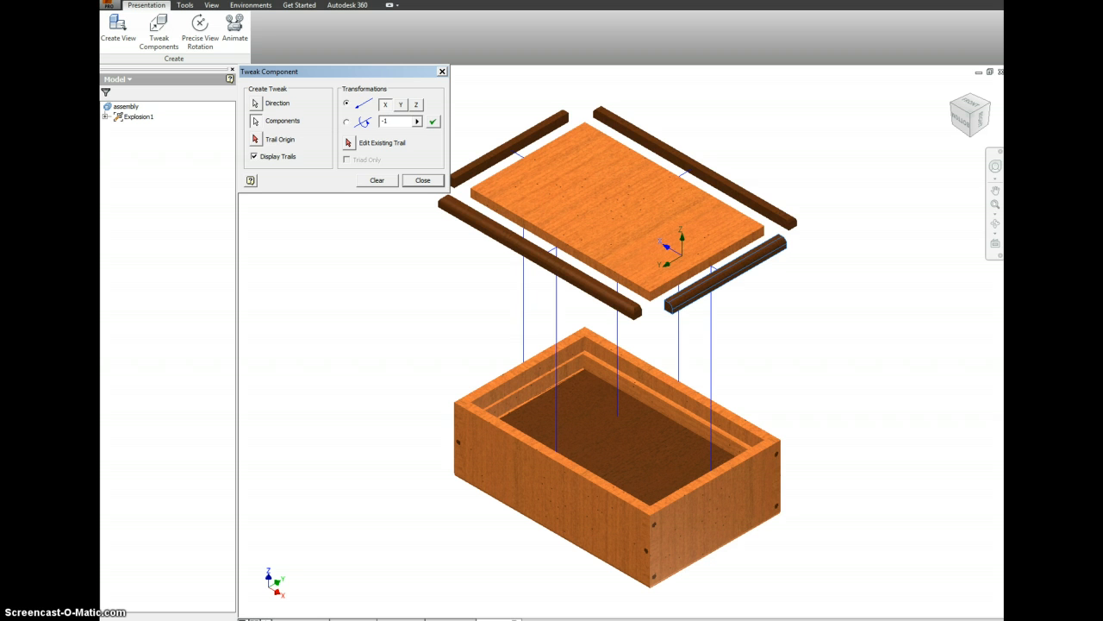
{"action": "key", "text": "Return"}
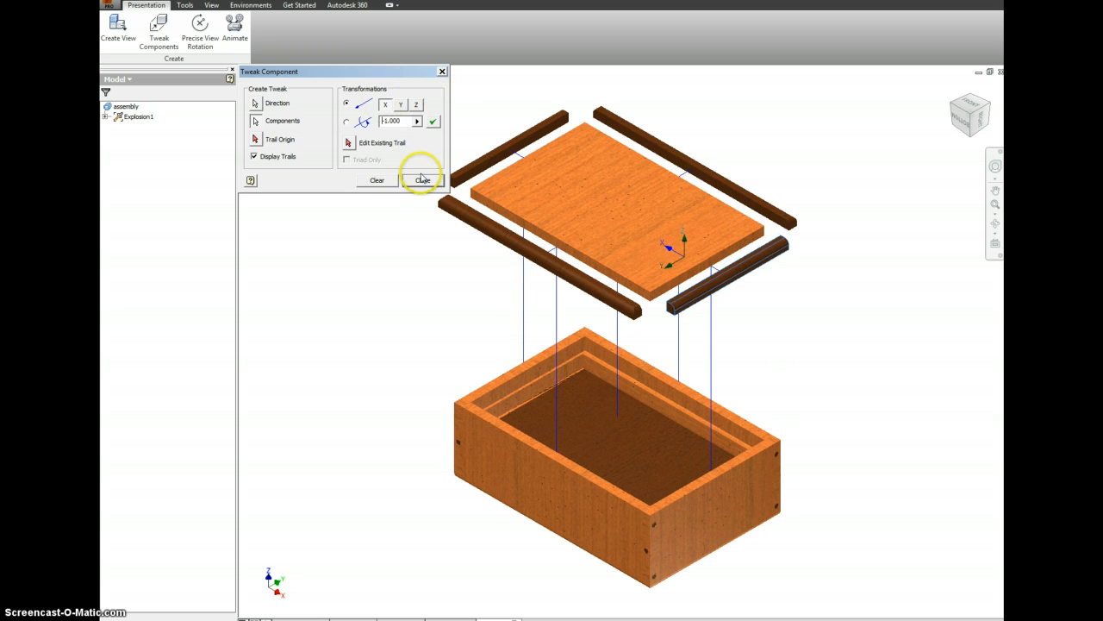
{"action": "left_click", "coordinate": [377, 180]}
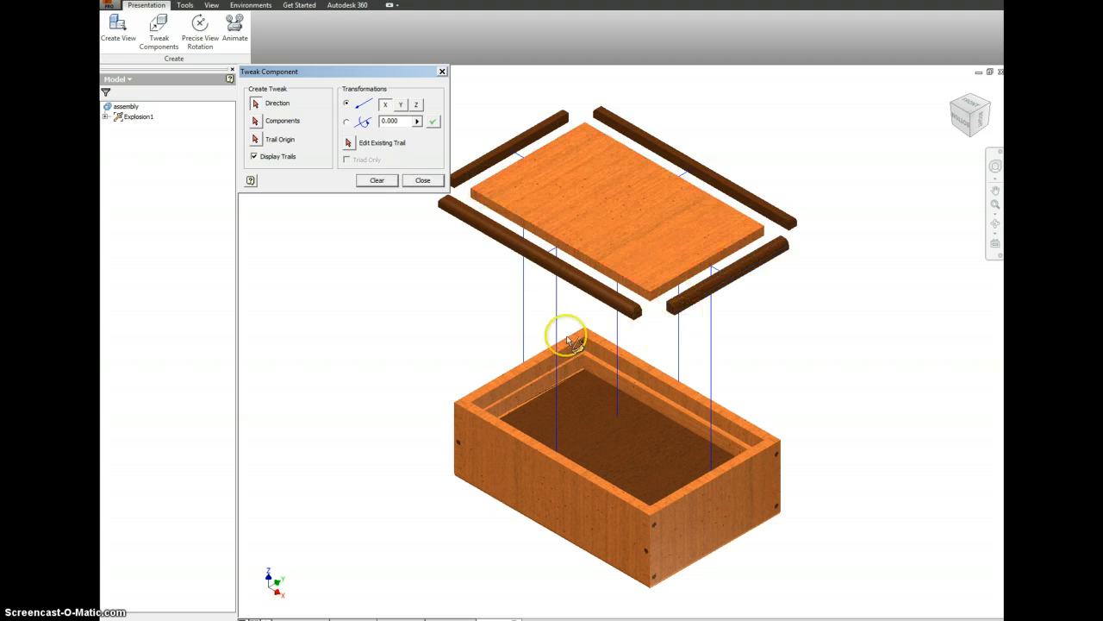
Tweak the inner tray about 6.67 in straight up along Z out of the box, taking the direction from the tray's bottom panel
{"action": "left_click", "coordinate": [606, 429]}
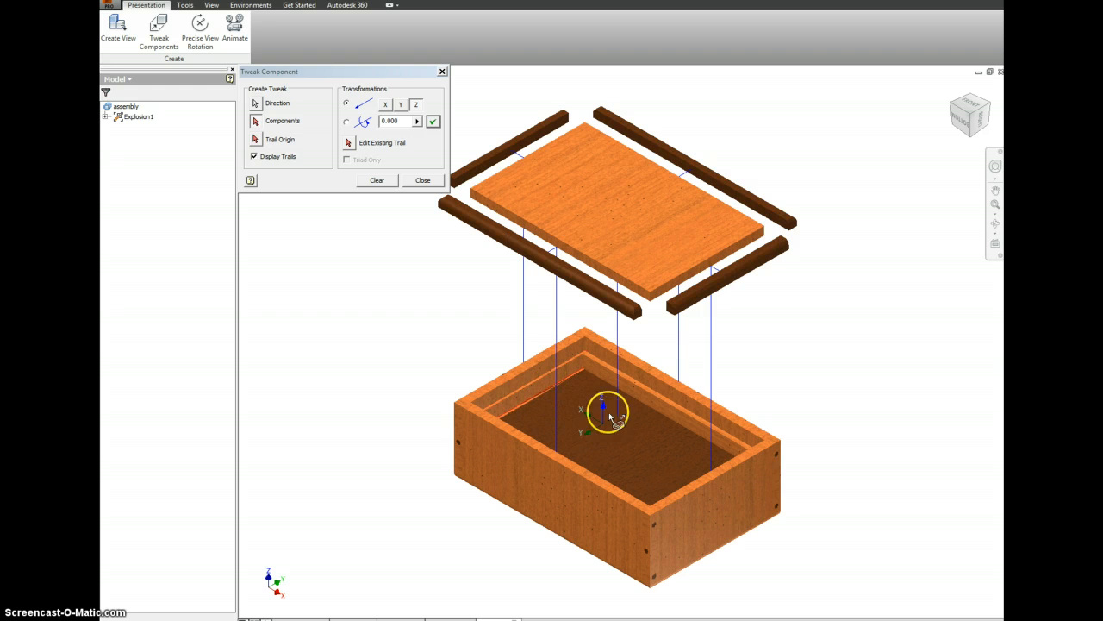
{"action": "left_click", "coordinate": [550, 384]}
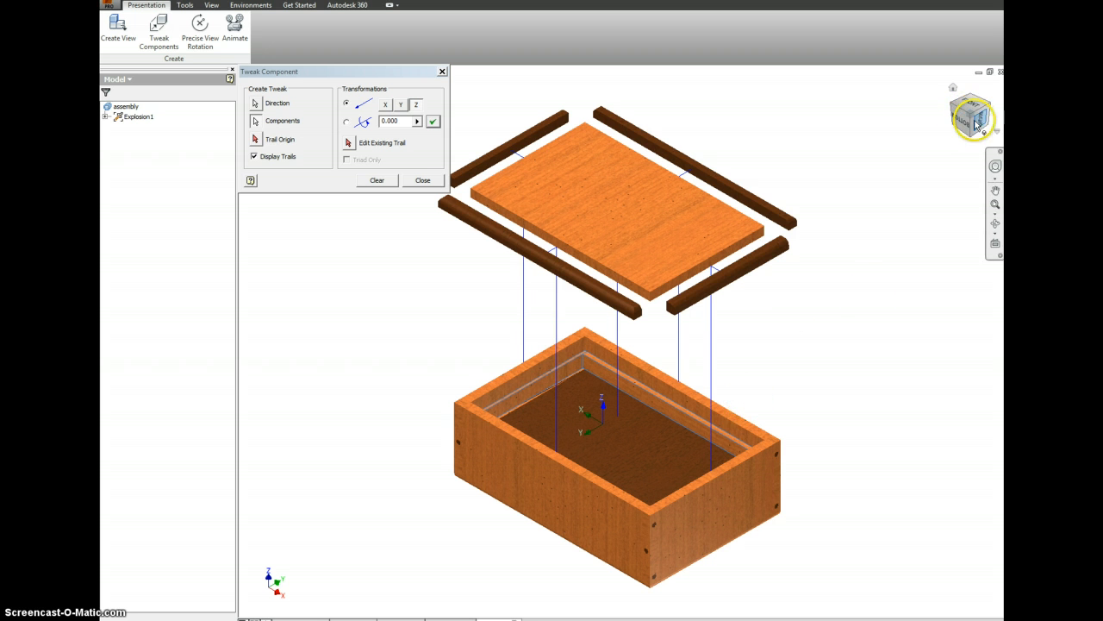
{"action": "left_click_drag", "start_coordinate": [989, 103], "coordinate": [925, 162]}
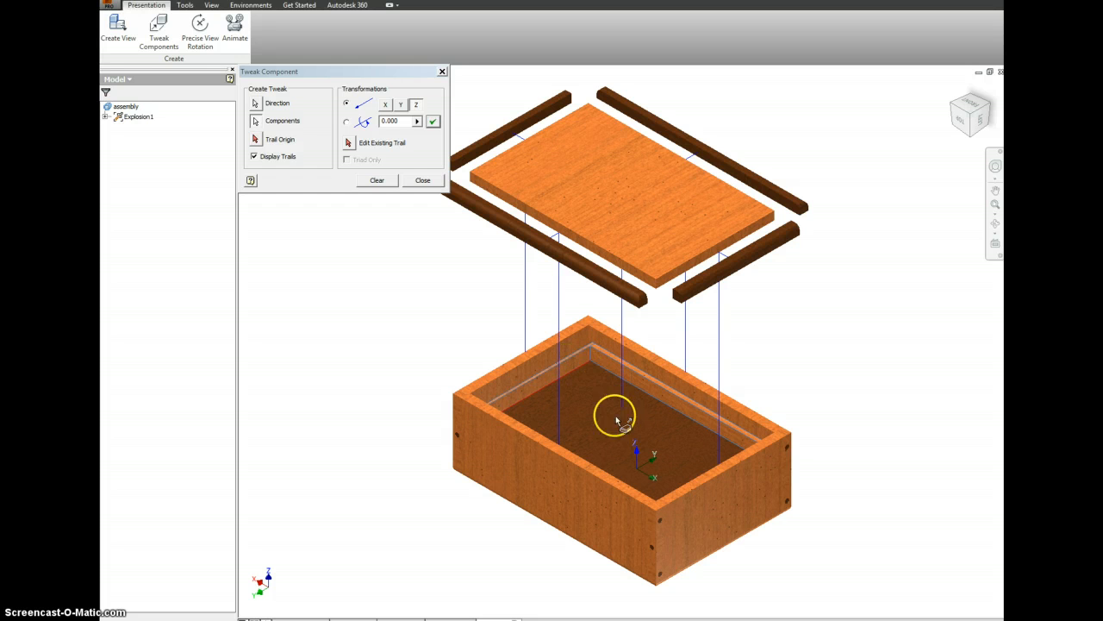
{"action": "left_click_drag", "start_coordinate": [621, 438], "coordinate": [605, 283]}
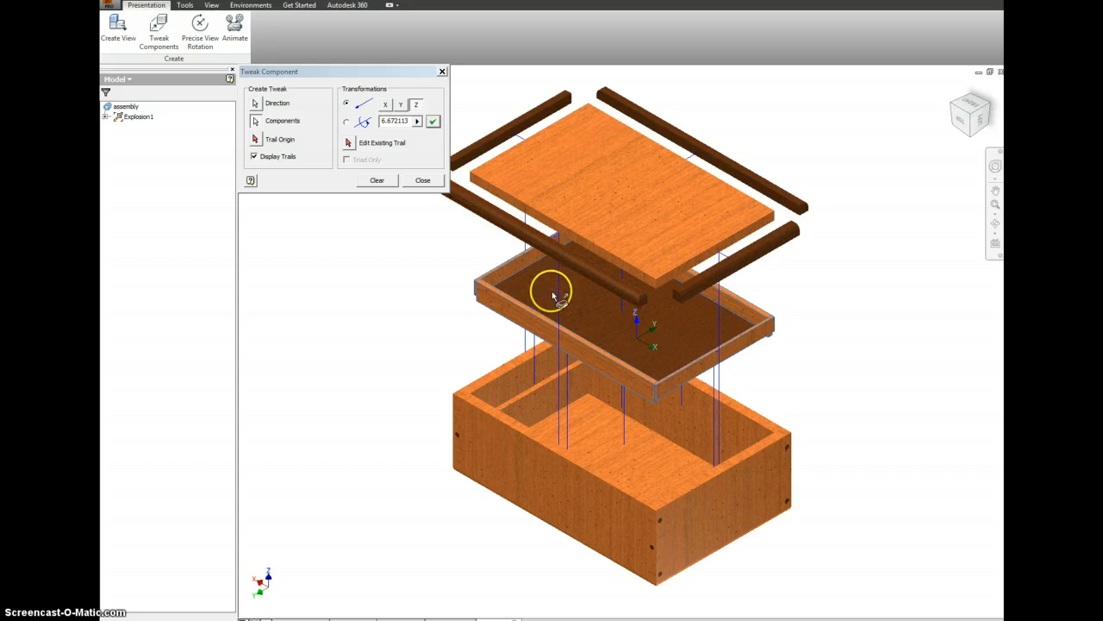
{"action": "left_click", "coordinate": [377, 181]}
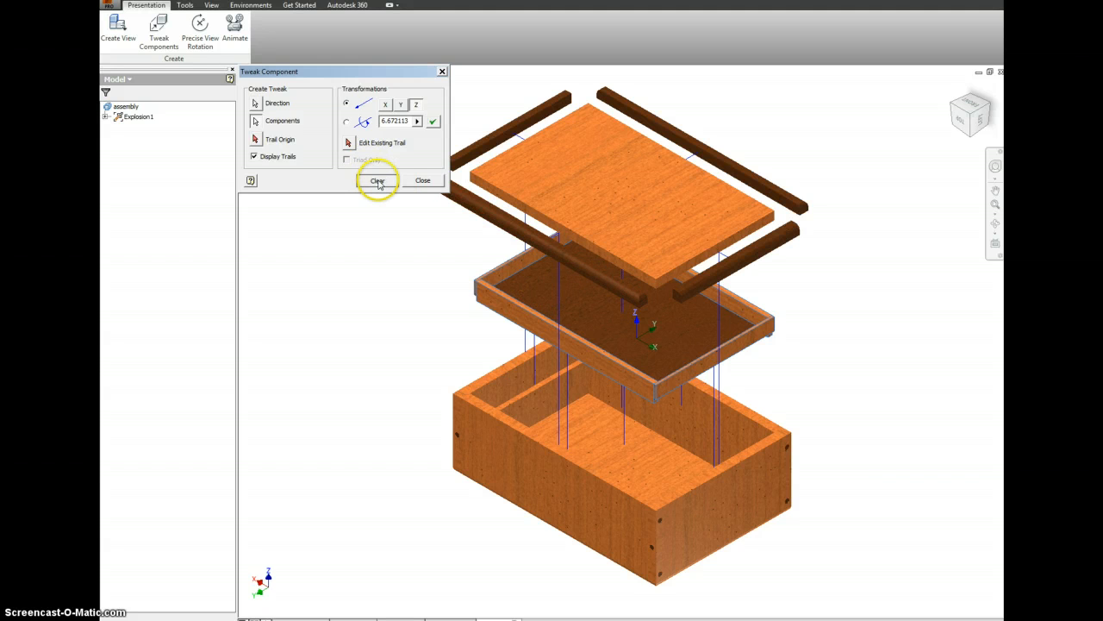
Tweak the tray support strip at one short end of the box 1 in inward along Z
{"action": "left_click", "coordinate": [527, 390]}
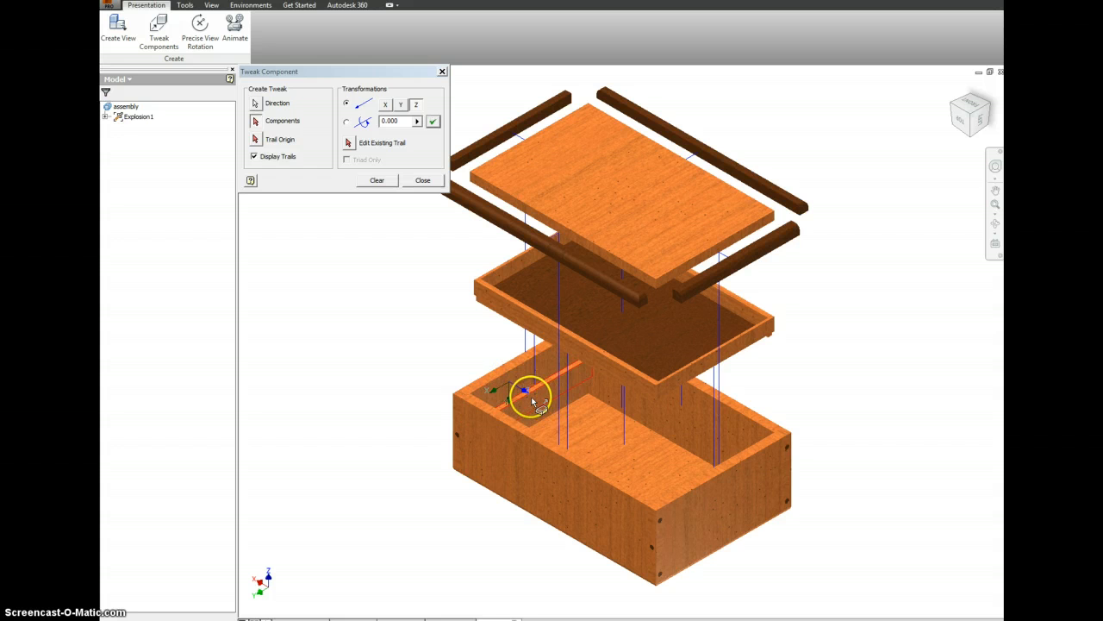
{"action": "left_click_drag", "start_coordinate": [522, 399], "coordinate": [535, 409]}
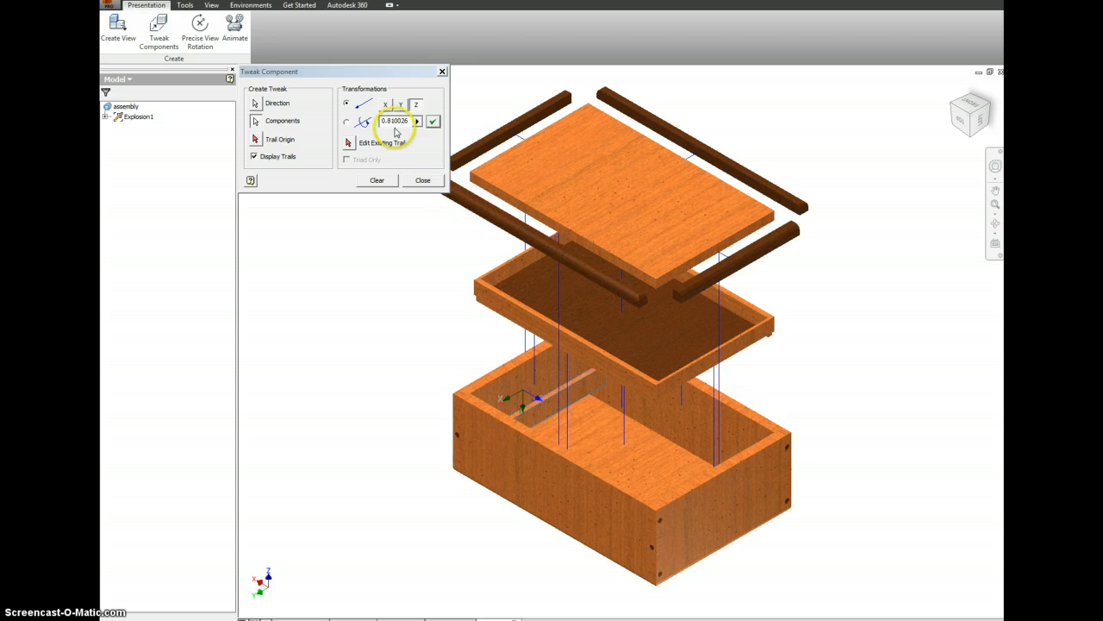
{"action": "left_click", "coordinate": [398, 122]}
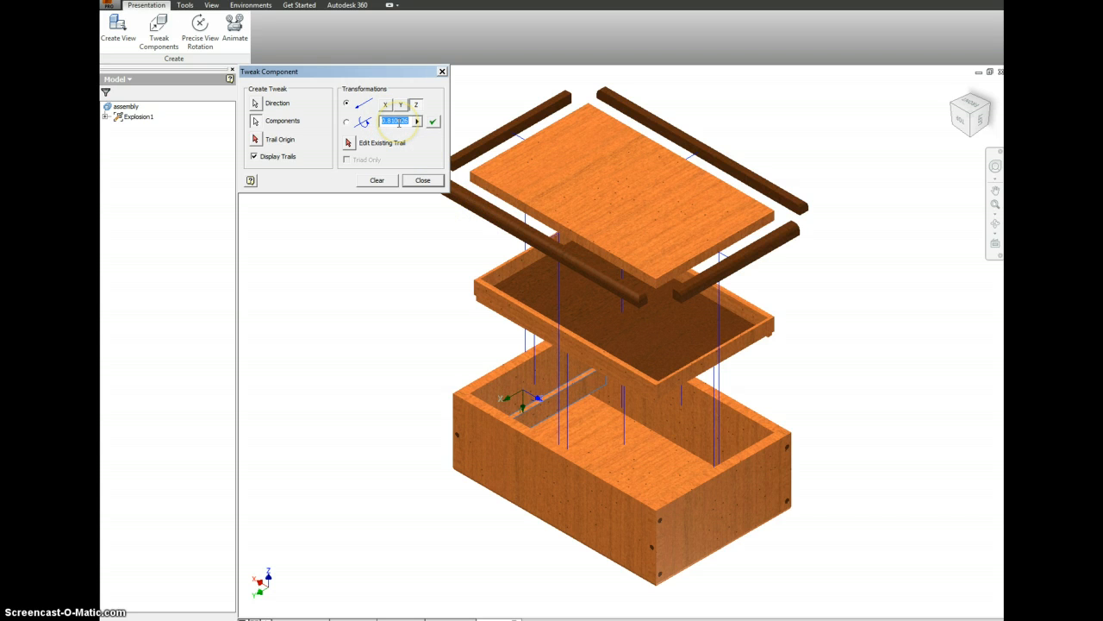
{"action": "type", "text": "1.000"}
{"action": "left_click", "coordinate": [376, 179]}
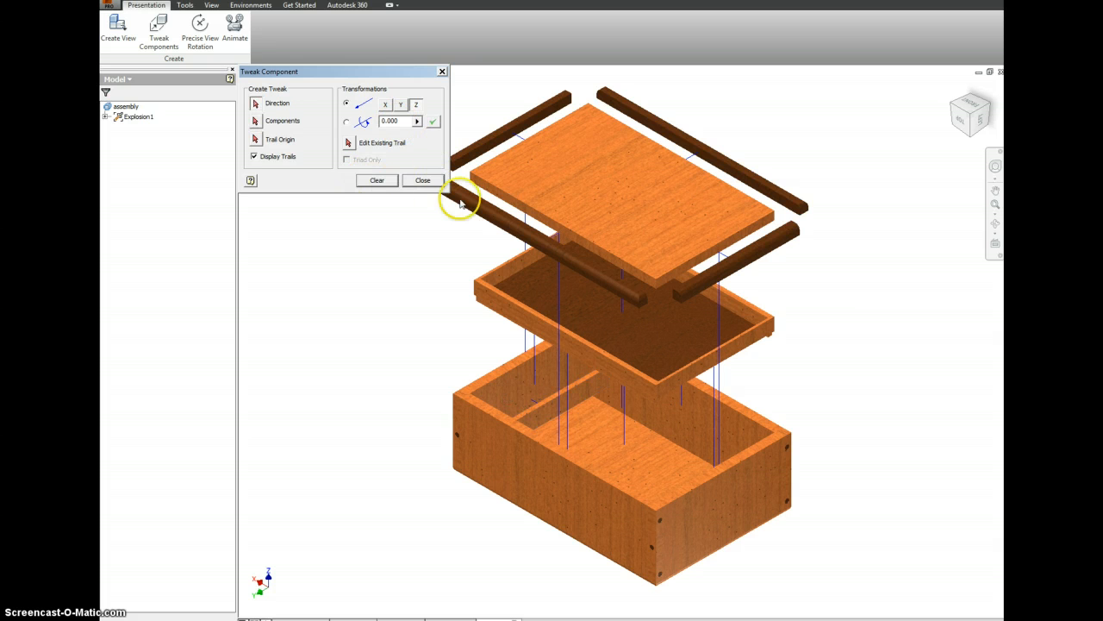
Tweak the tray support strip at the opposite short end of the box 1 in inward along Z
{"action": "left_click", "coordinate": [957, 110]}
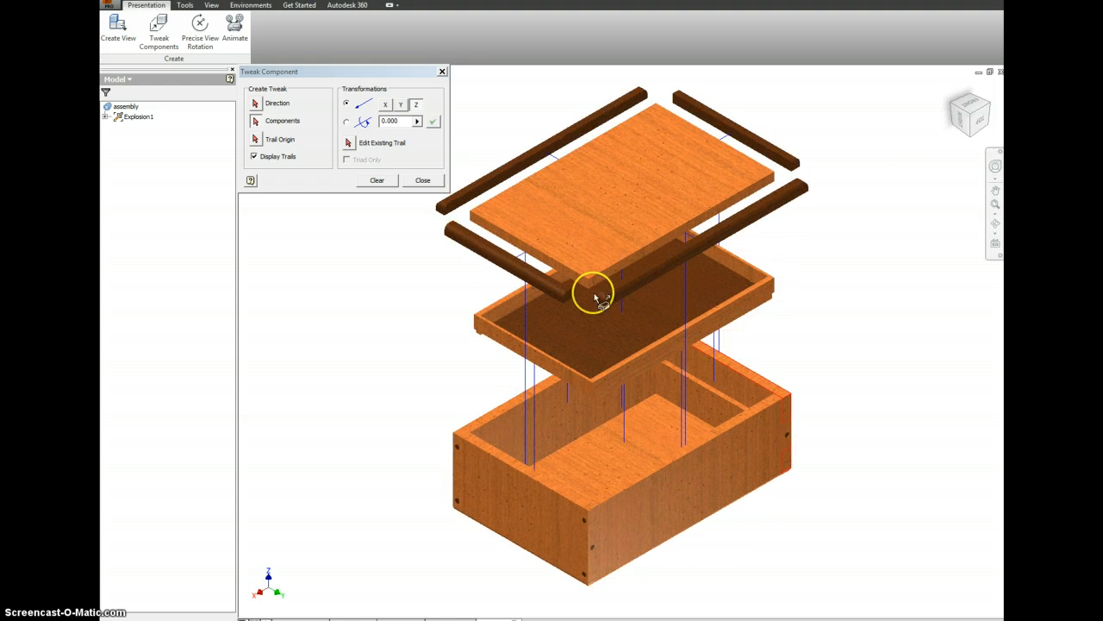
{"action": "left_click", "coordinate": [392, 182]}
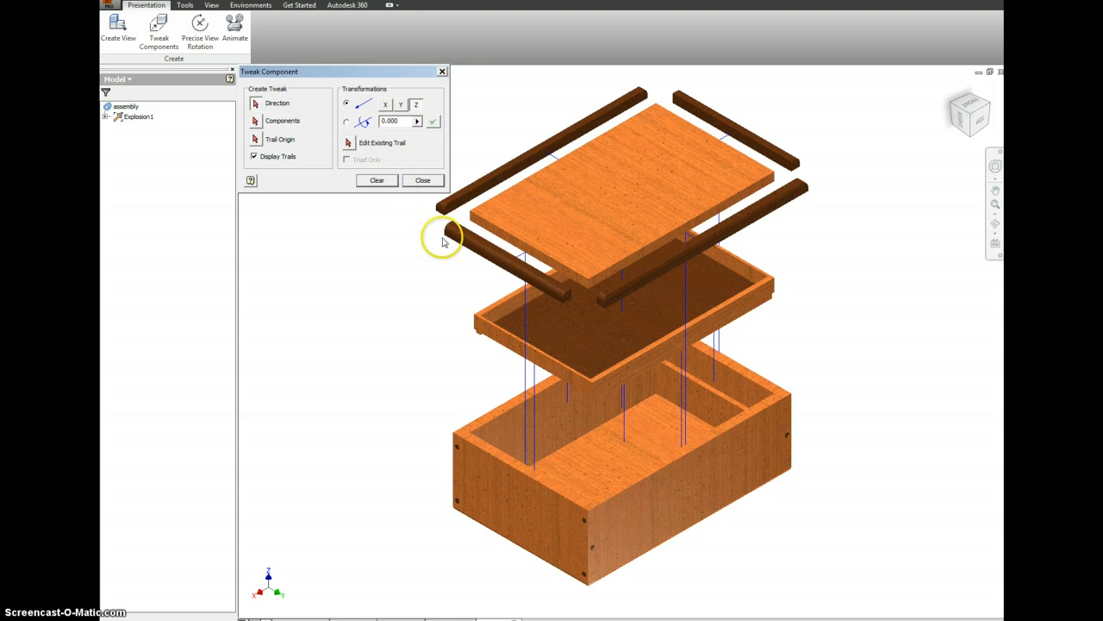
{"action": "left_click", "coordinate": [705, 373]}
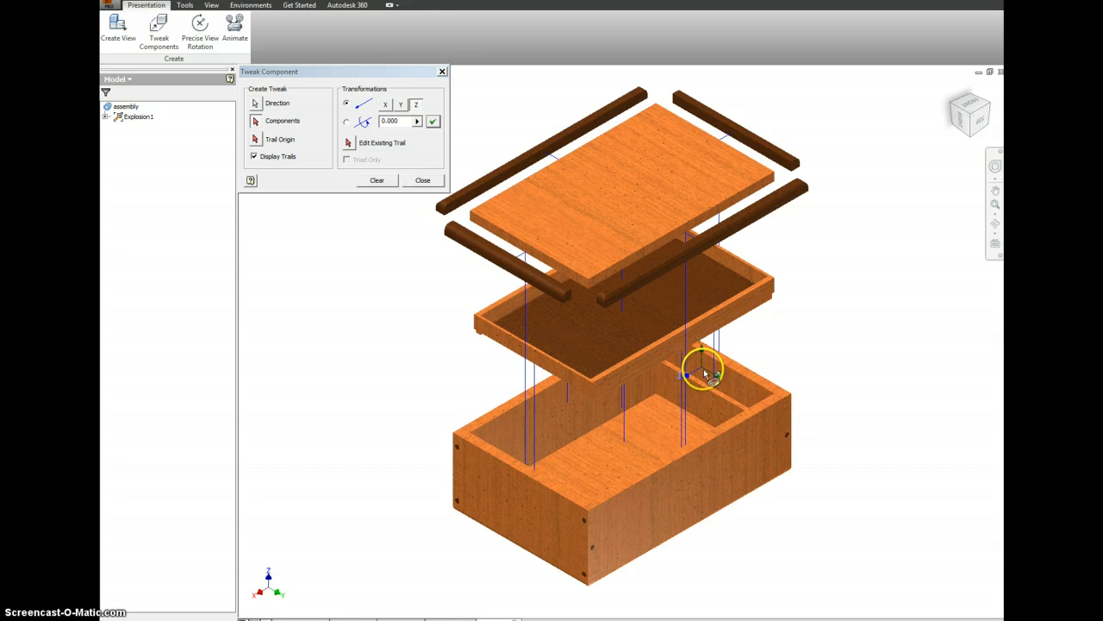
{"action": "left_click_drag", "start_coordinate": [715, 394], "coordinate": [690, 399]}
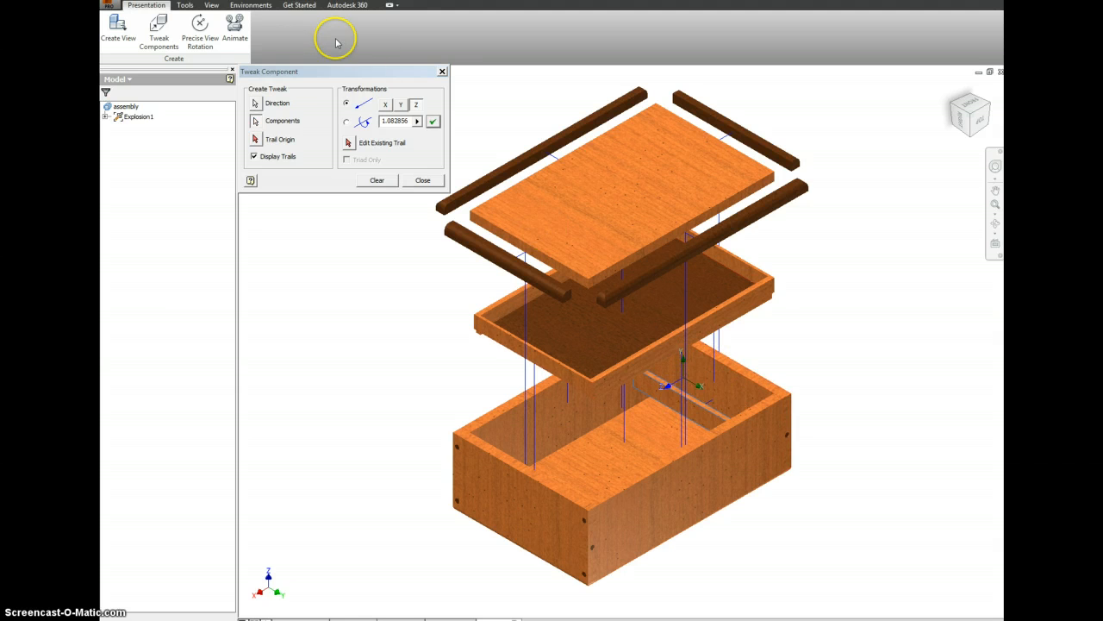
{"action": "double_click", "coordinate": [393, 121]}
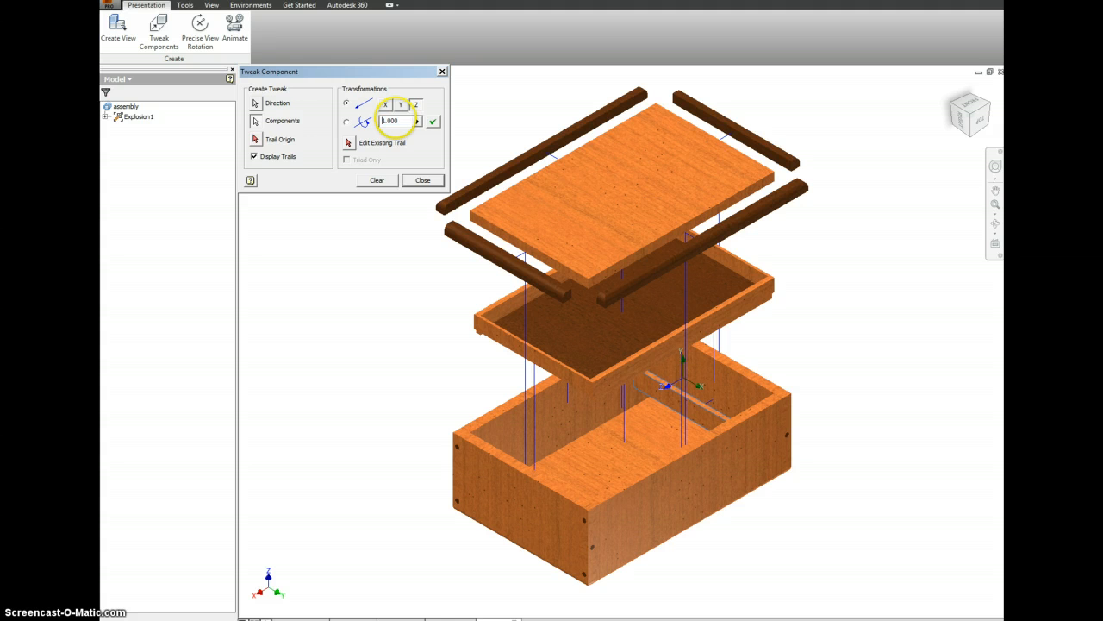
{"action": "left_click", "coordinate": [433, 122]}
{"action": "left_click", "coordinate": [376, 180]}
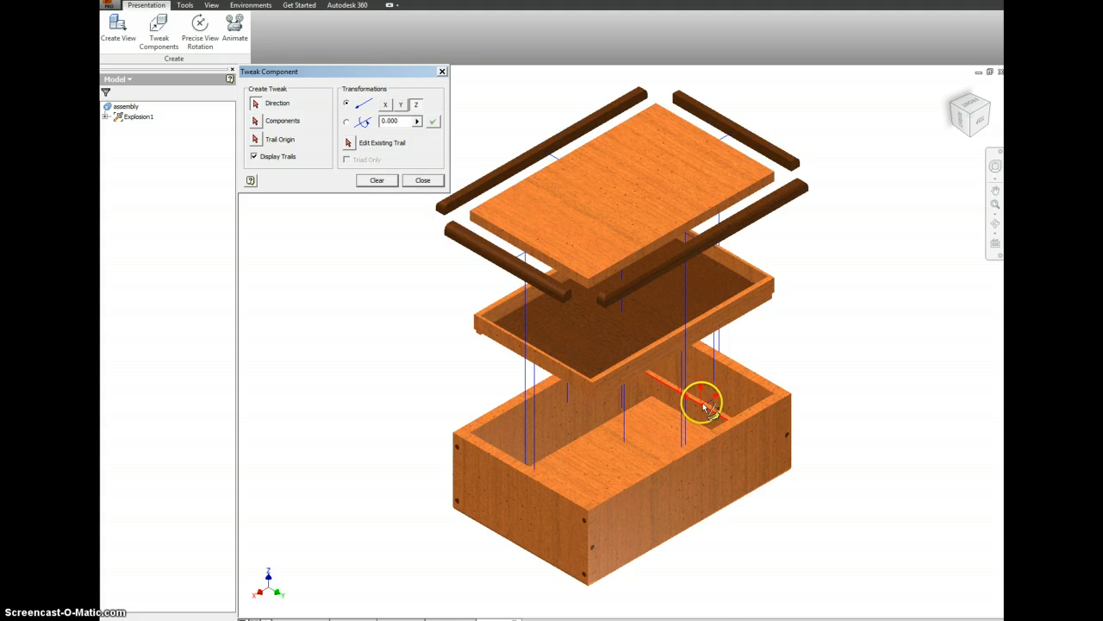
Tweak that second support strip about 3.62 in straight up along Z, taking the direction from its top edge
{"action": "scroll", "coordinate": [702, 405], "scroll_direction": "down", "scroll_amount": 6}
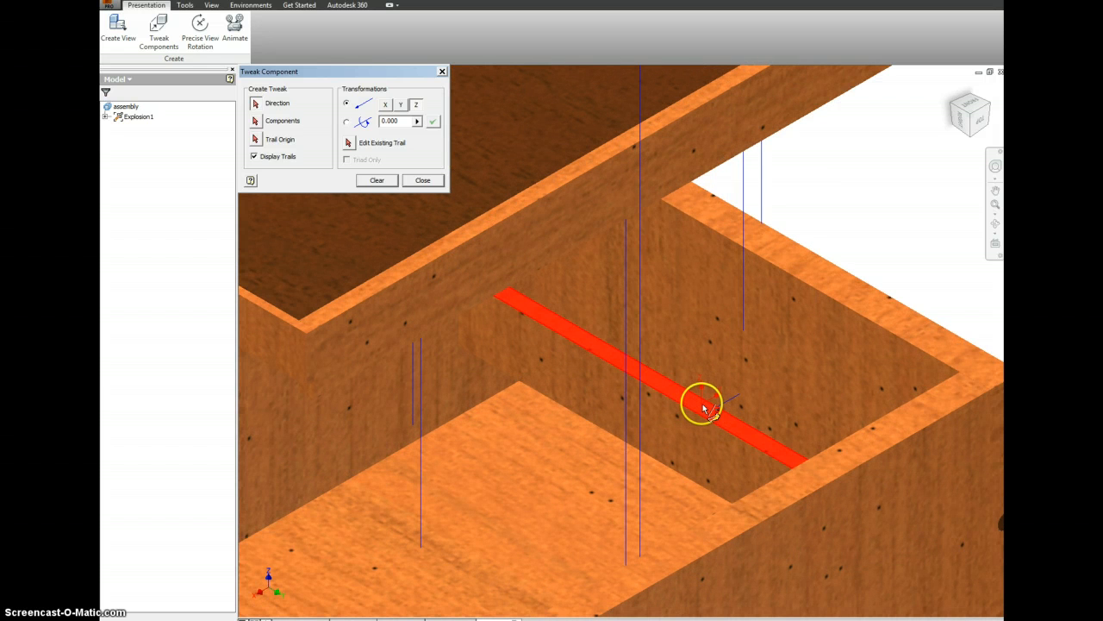
{"action": "left_click", "coordinate": [704, 408]}
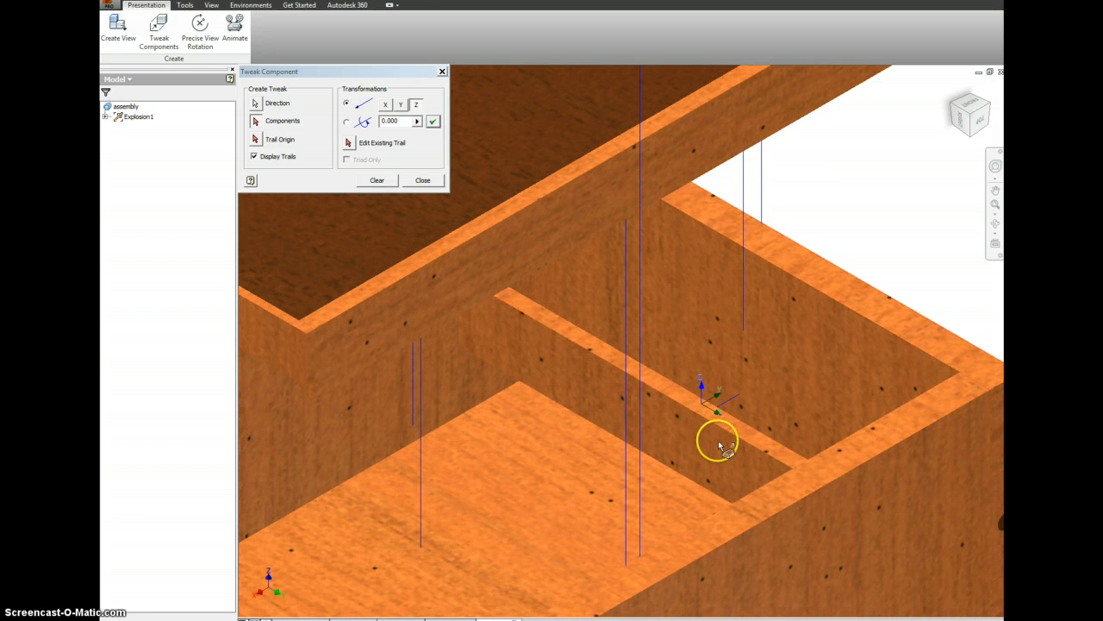
{"action": "left_click_drag", "start_coordinate": [714, 445], "coordinate": [732, 139]}
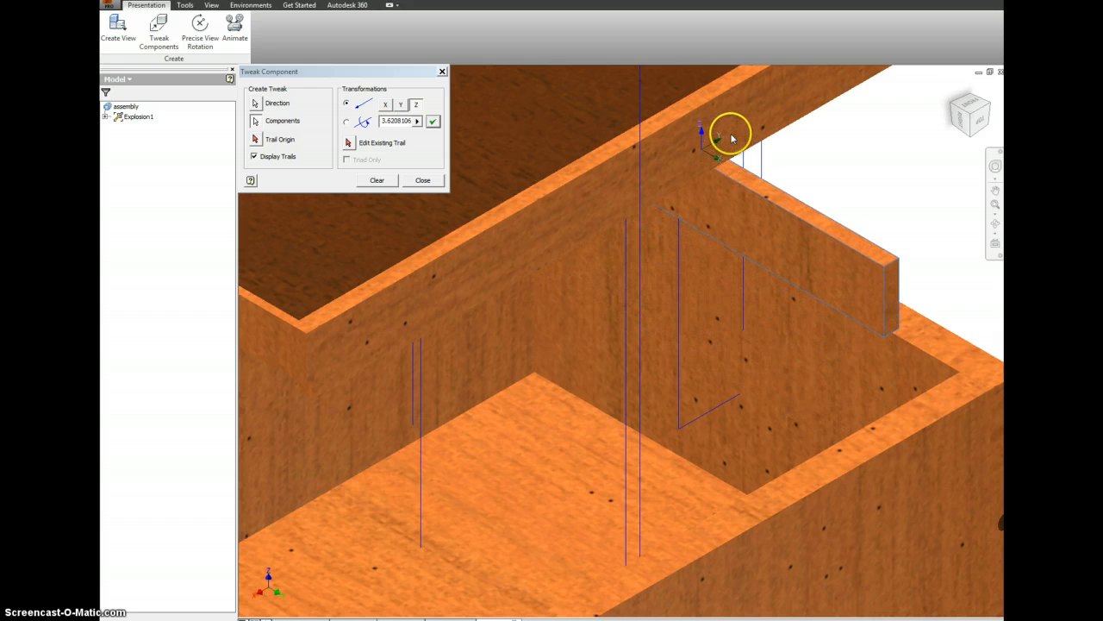
{"action": "left_click", "coordinate": [380, 180]}
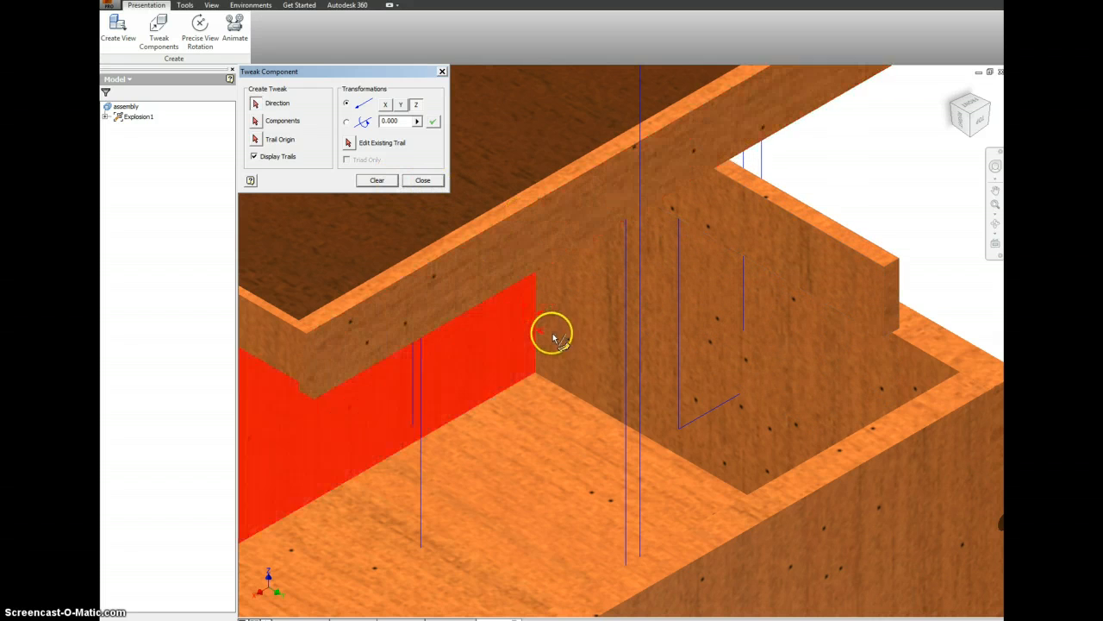
Tweak the support strip at the other end of the box about 3.4 in straight up along Z
{"action": "scroll", "coordinate": [553, 337], "scroll_direction": "up", "scroll_amount": 5}
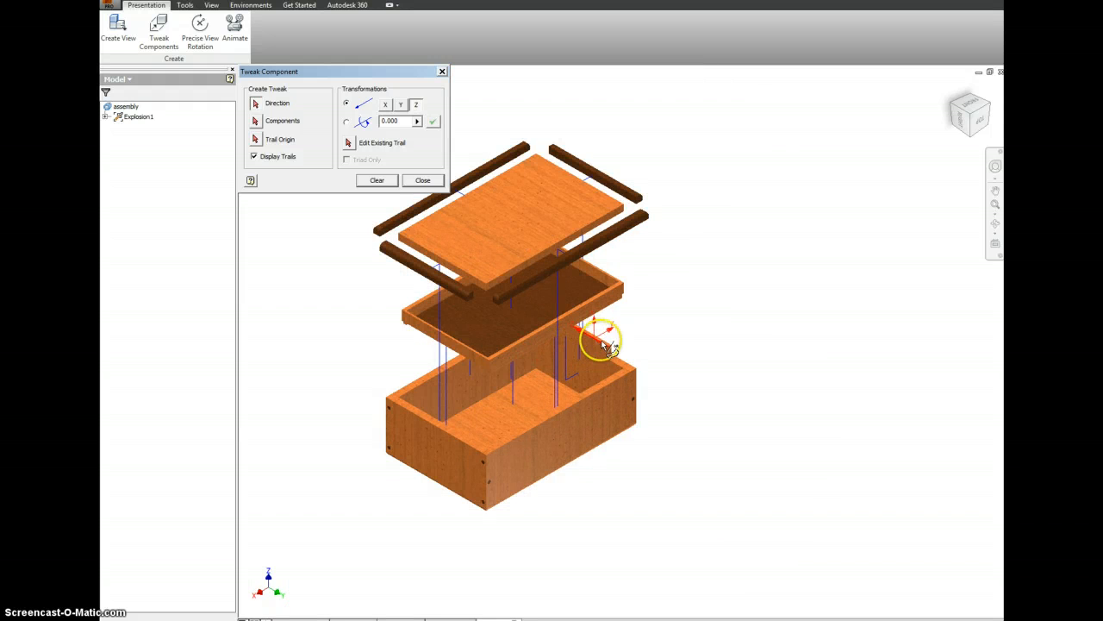
{"action": "left_click", "coordinate": [986, 109]}
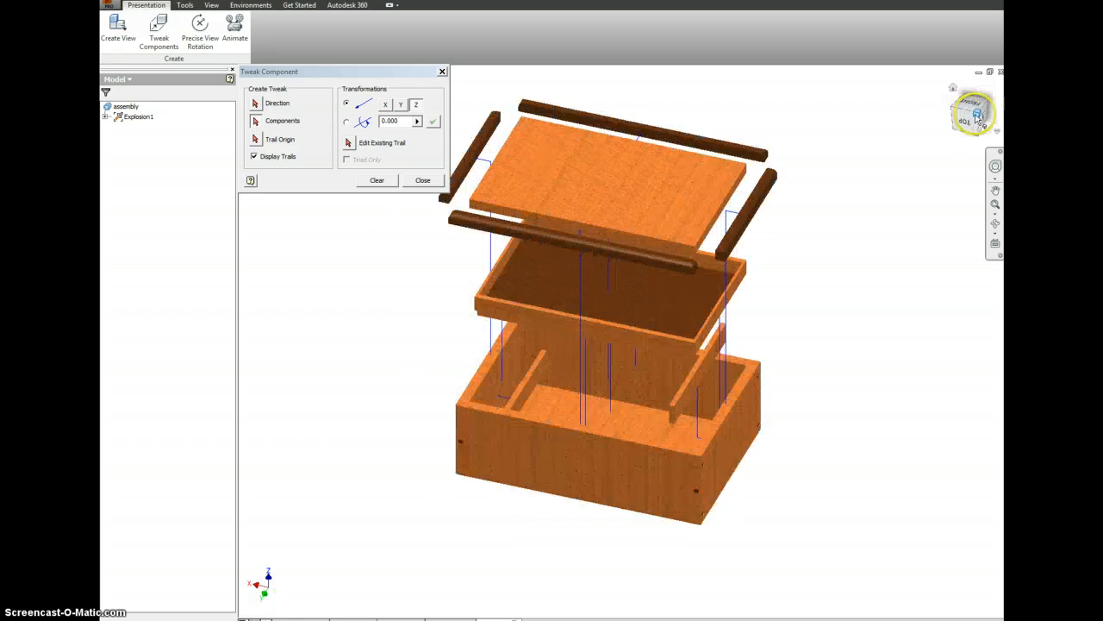
{"action": "scroll", "coordinate": [541, 405], "scroll_direction": "up", "scroll_amount": 5}
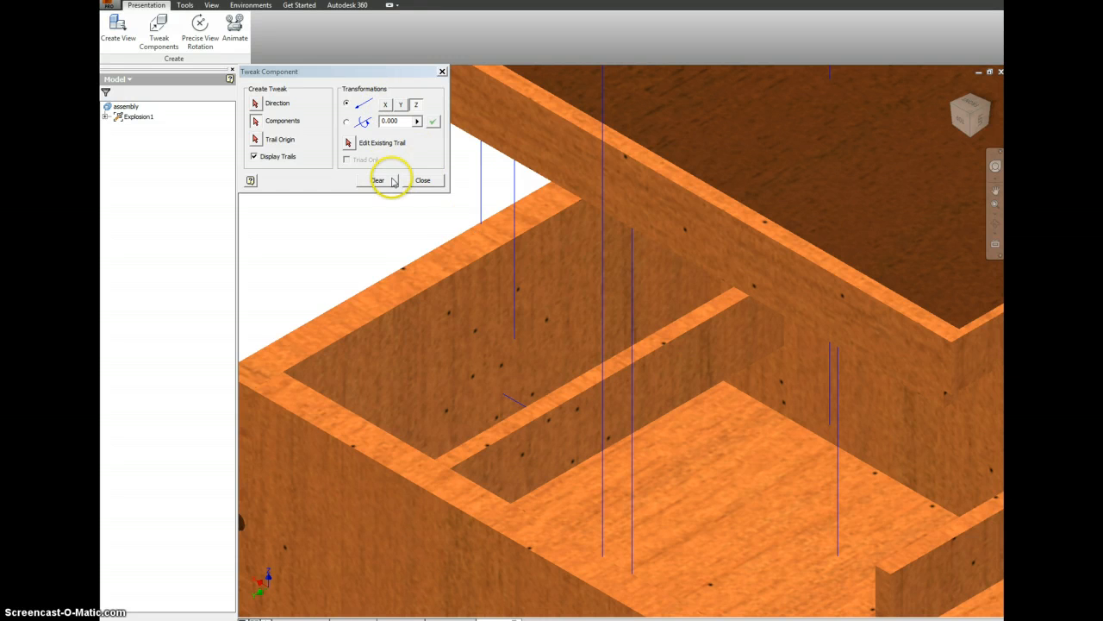
{"action": "left_click_drag", "start_coordinate": [543, 403], "coordinate": [491, 117]}
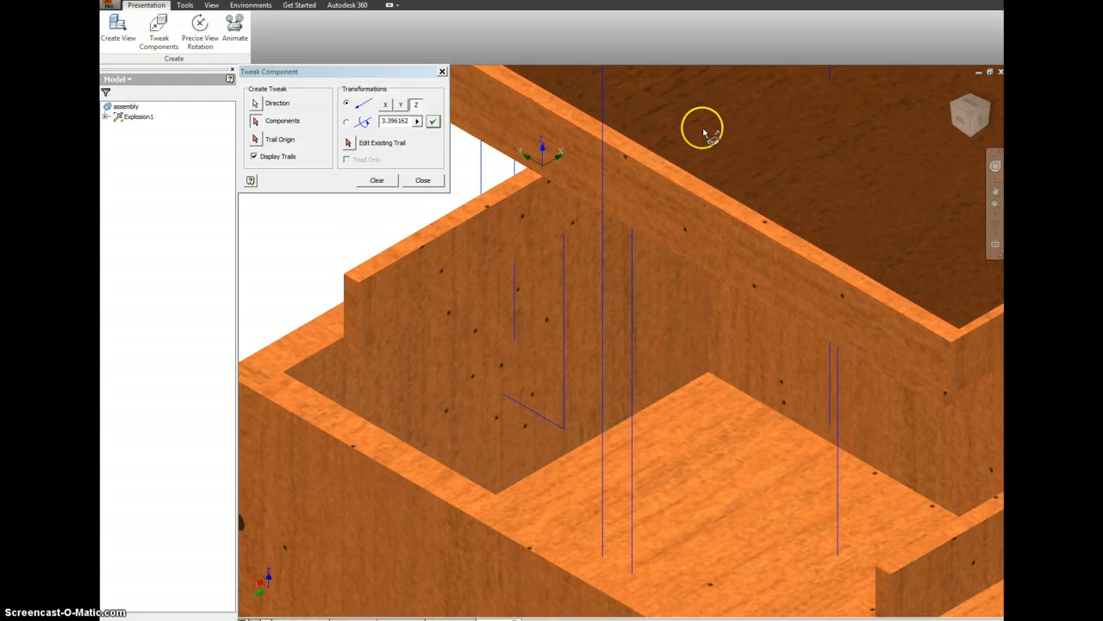
{"action": "left_click", "coordinate": [377, 180]}
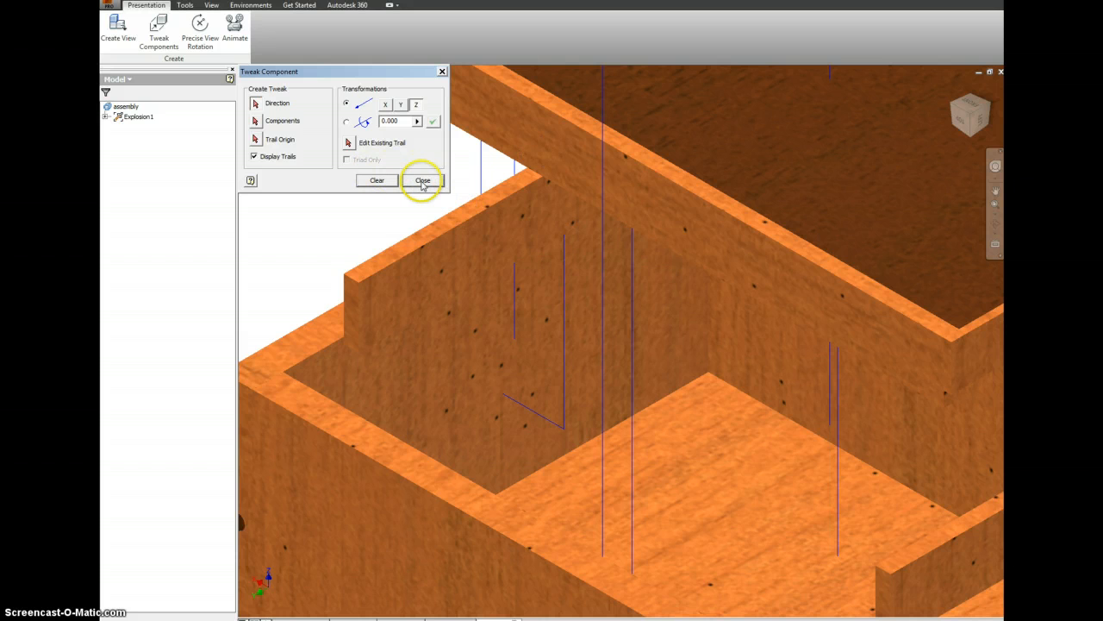
Tweak the four dowels in the box's near short end 3 in outward along Z, taking the direction from that end face
{"action": "scroll", "coordinate": [530, 245], "scroll_direction": "up", "scroll_amount": 5}
{"action": "scroll", "coordinate": [612, 342], "scroll_direction": "down", "scroll_amount": 2}
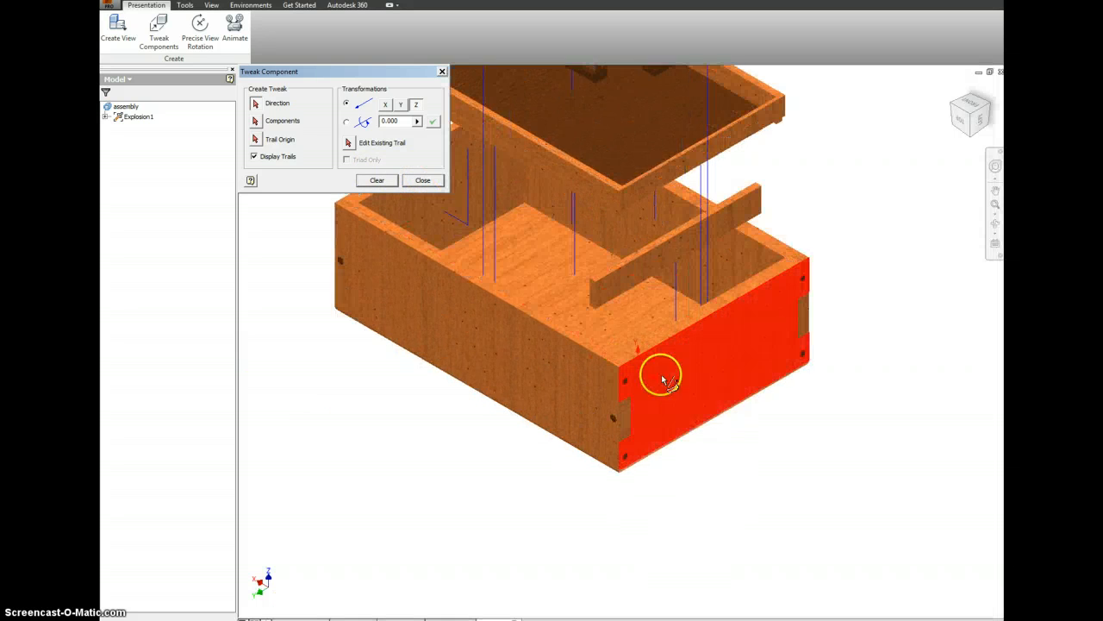
{"action": "left_click", "coordinate": [724, 368]}
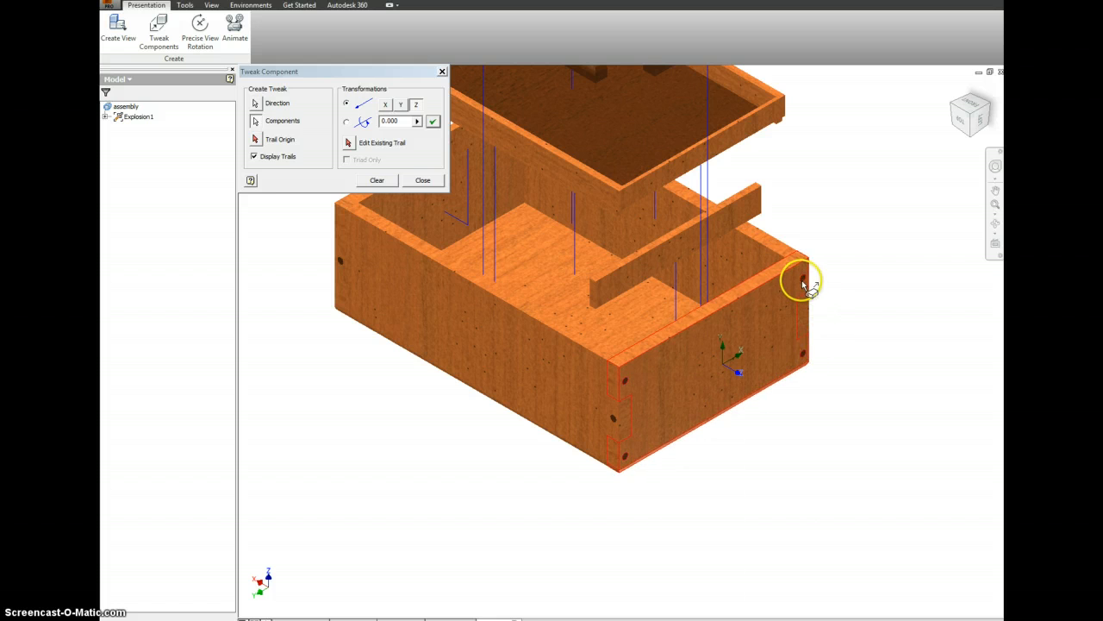
{"action": "left_click_drag", "start_coordinate": [804, 280], "coordinate": [943, 405]}
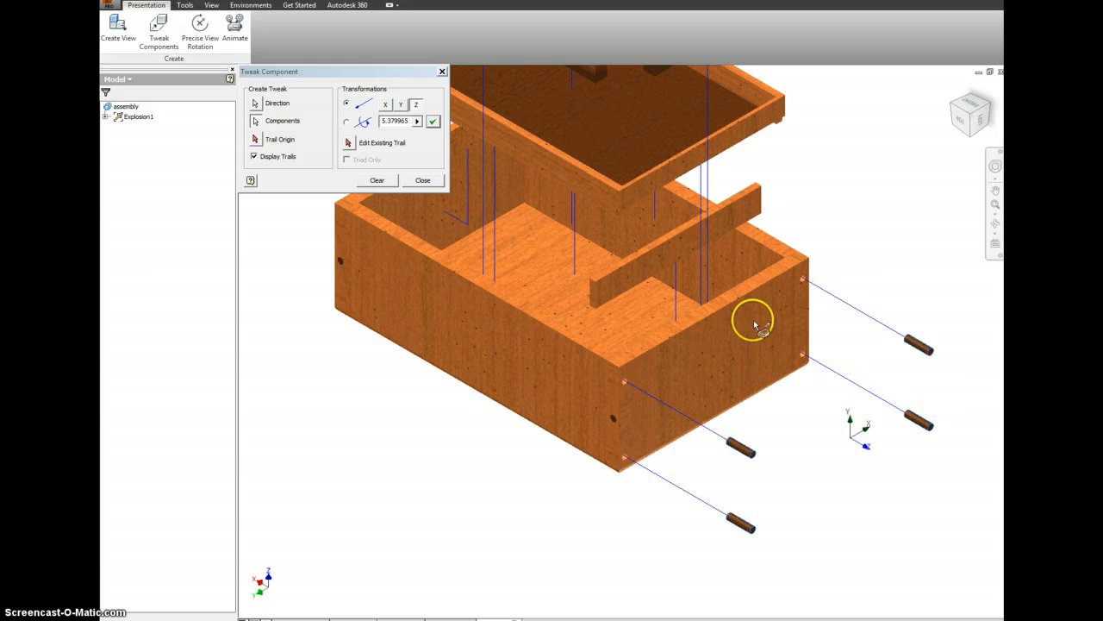
{"action": "left_click", "coordinate": [403, 122]}
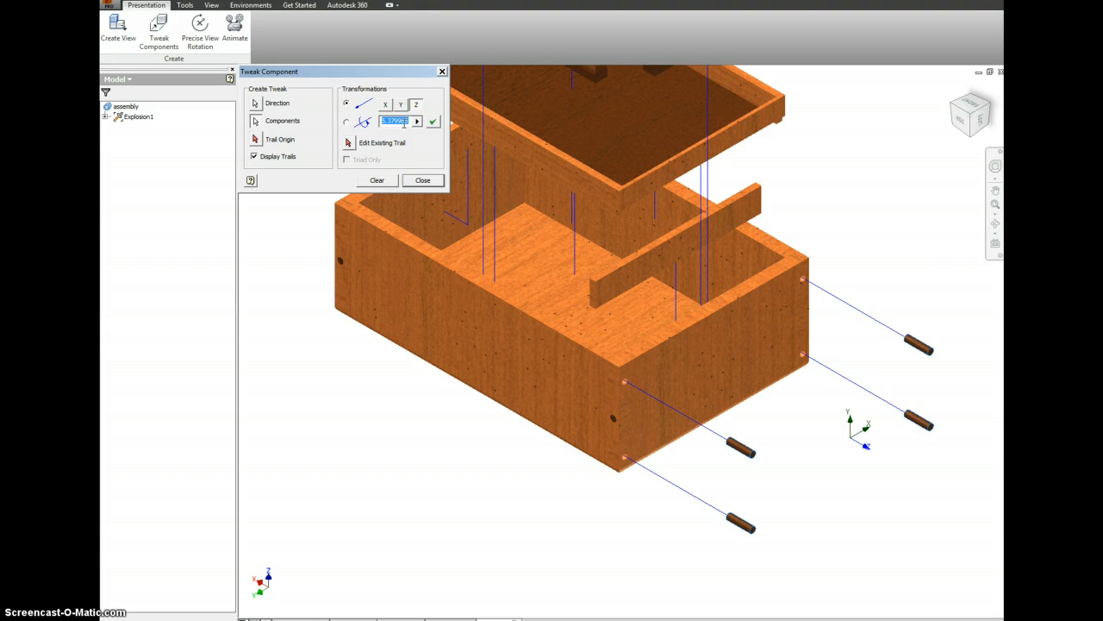
{"action": "key", "text": "Return"}
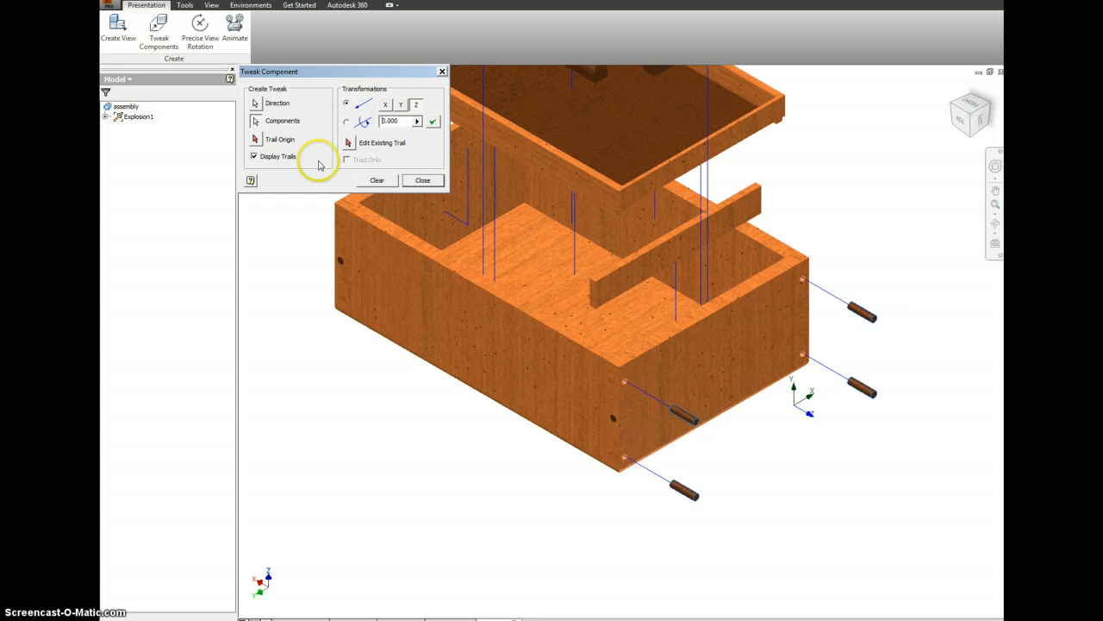
{"action": "left_click", "coordinate": [374, 180]}
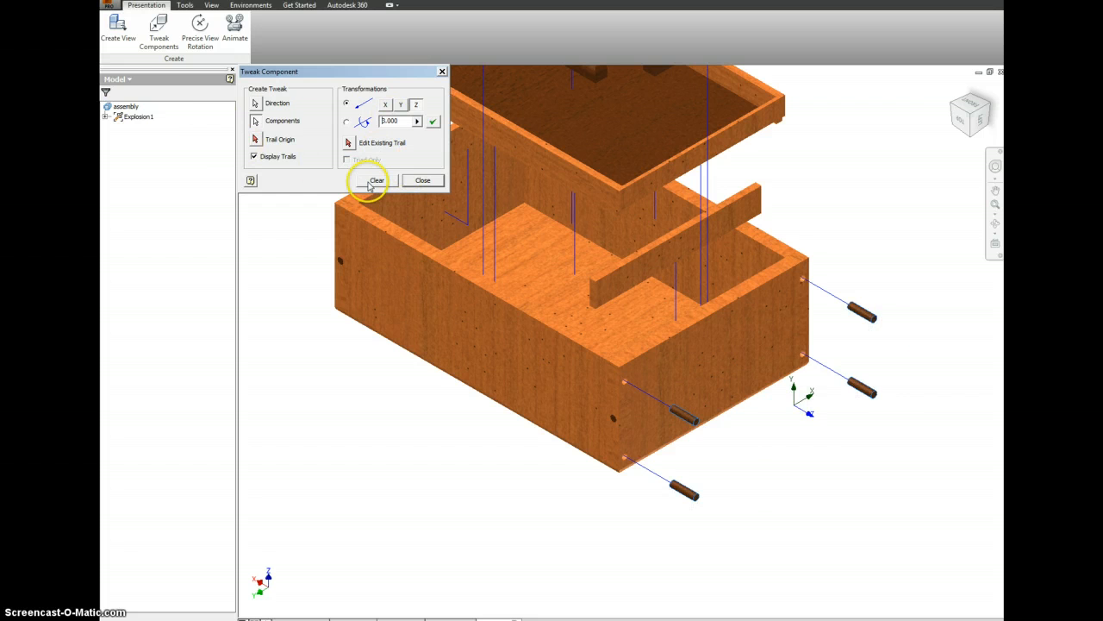
Tweak the two dowels in the box's near long side 3 in outward along Z, taking the direction from that side face
{"action": "left_click", "coordinate": [400, 321]}
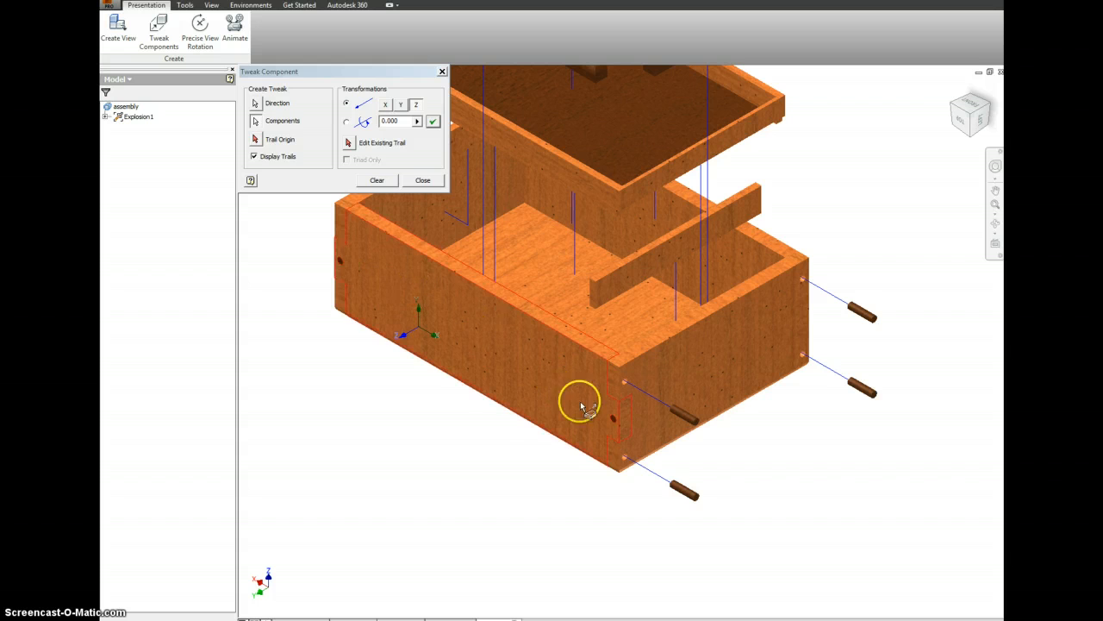
{"action": "left_click_drag", "start_coordinate": [573, 443], "coordinate": [534, 457]}
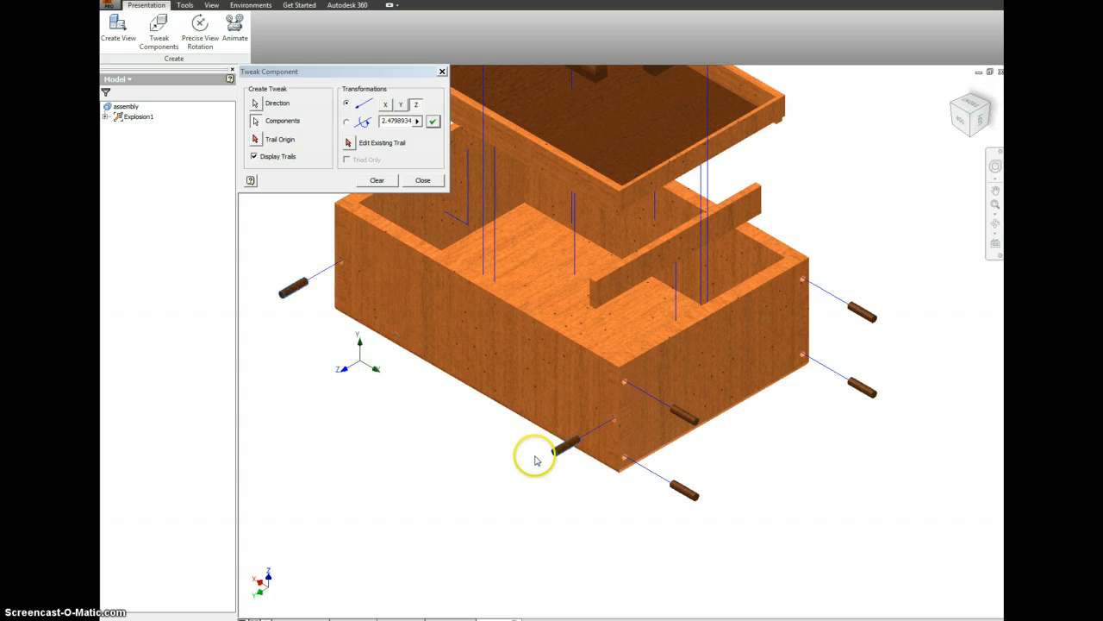
{"action": "left_click", "coordinate": [400, 120]}
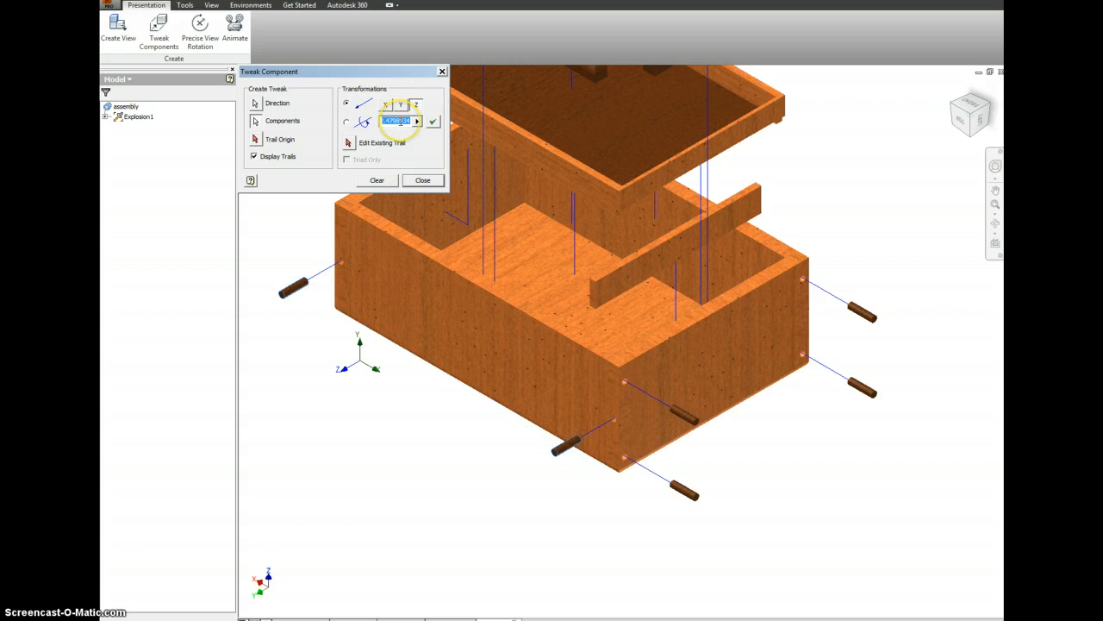
{"action": "type", "text": "3"}
{"action": "key", "text": "Return"}
{"action": "left_click", "coordinate": [377, 181]}
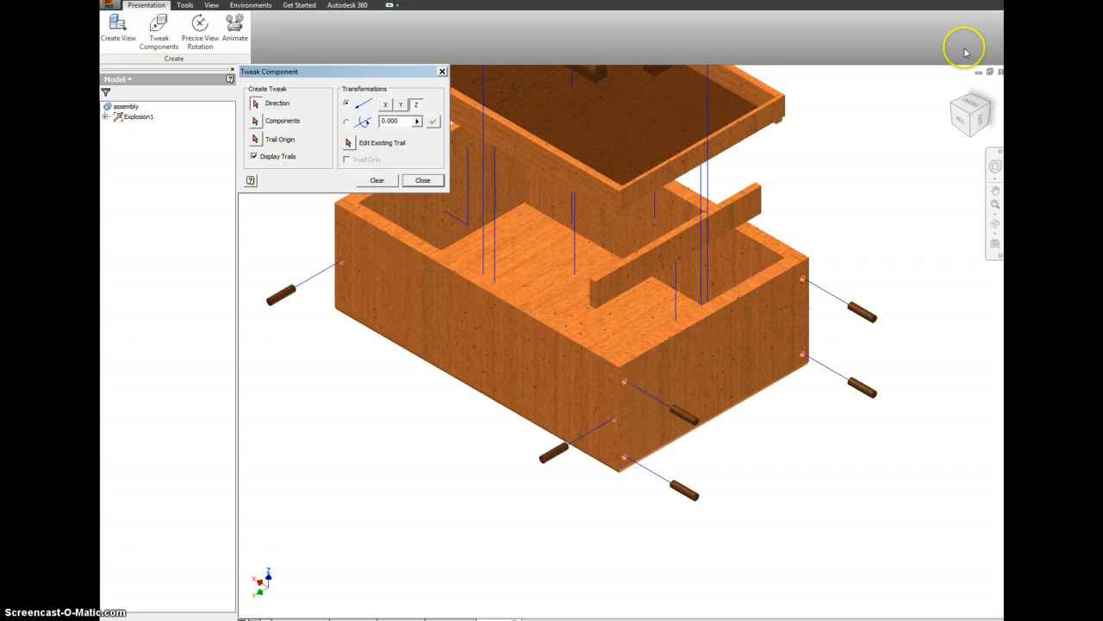
Tweak the four dowels in the opposite short end of the box 3 in outward along Z, taking the direction from that end face
{"action": "left_click", "coordinate": [955, 111]}
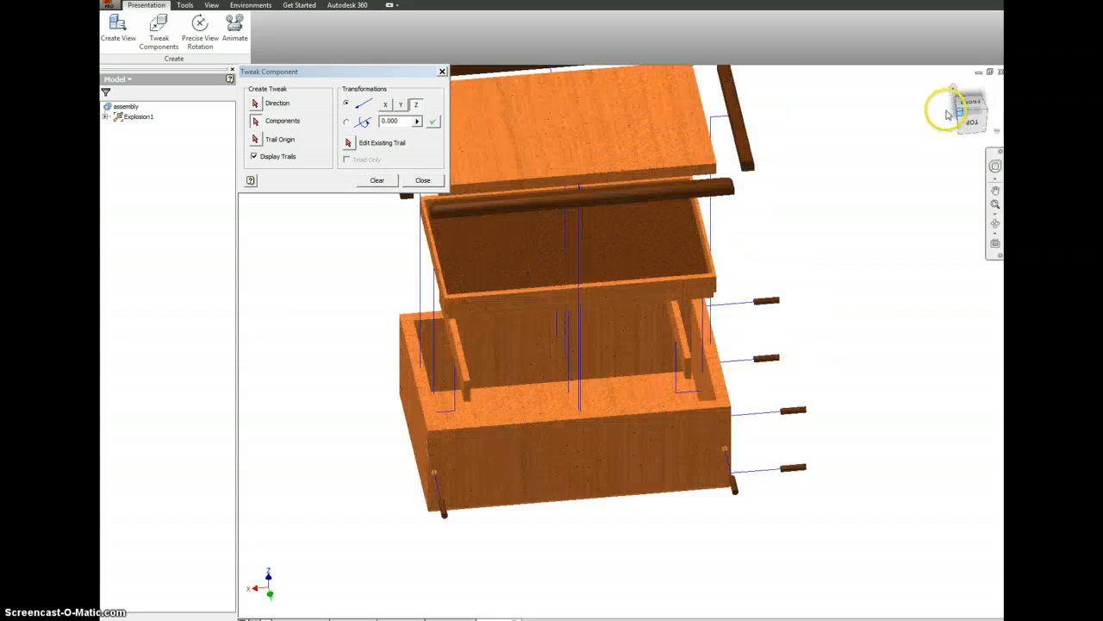
{"action": "left_click", "coordinate": [514, 484]}
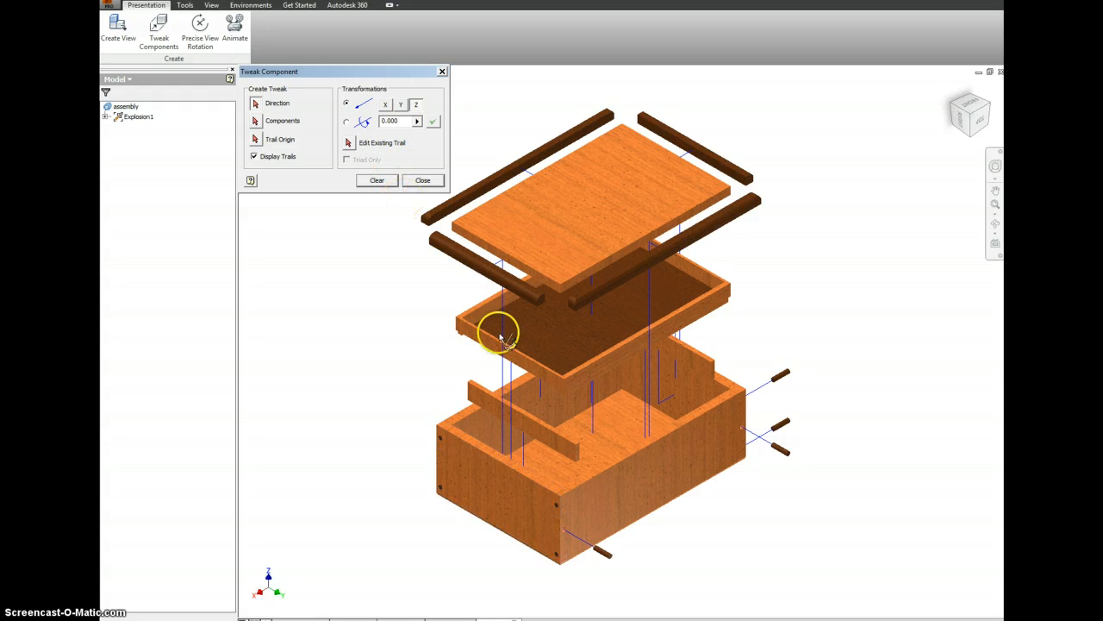
{"action": "left_click", "coordinate": [474, 496]}
{"action": "scroll", "coordinate": [450, 489], "scroll_direction": "up", "scroll_amount": 3}
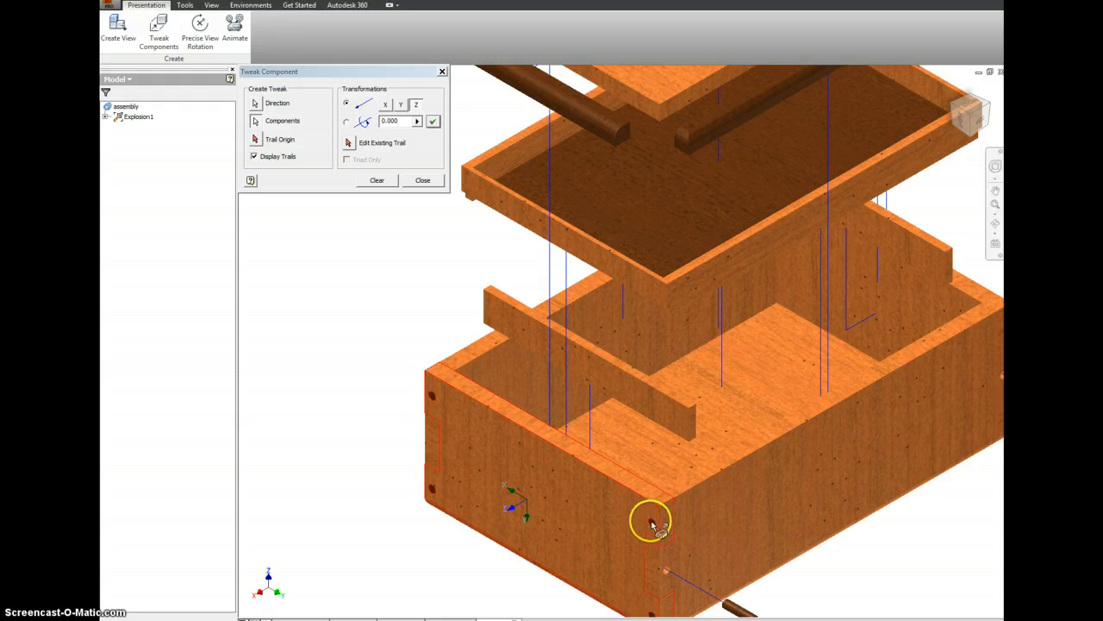
{"action": "left_click_drag", "start_coordinate": [619, 545], "coordinate": [547, 571]}
{"action": "double_click", "coordinate": [395, 121]}
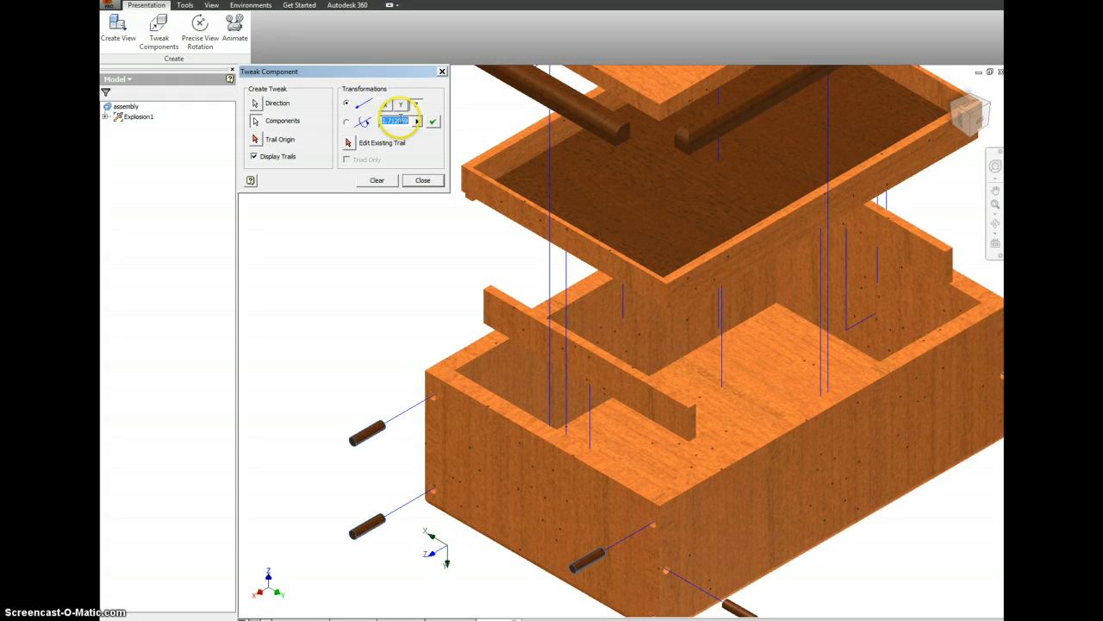
{"action": "type", "text": "3"}
{"action": "key", "text": "Return"}
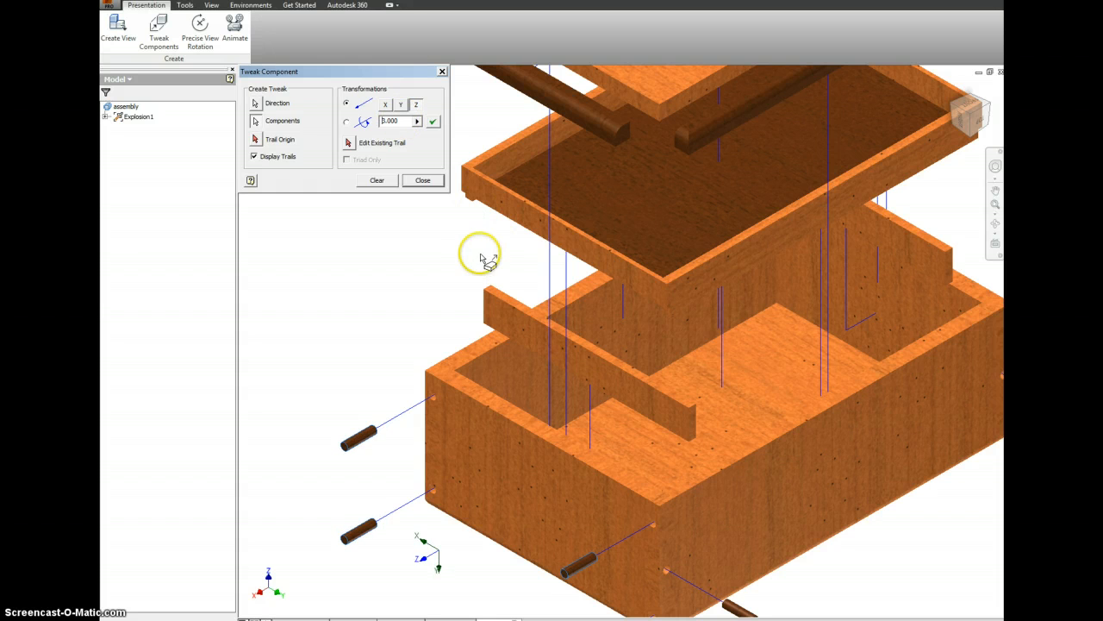
{"action": "left_click", "coordinate": [380, 180]}
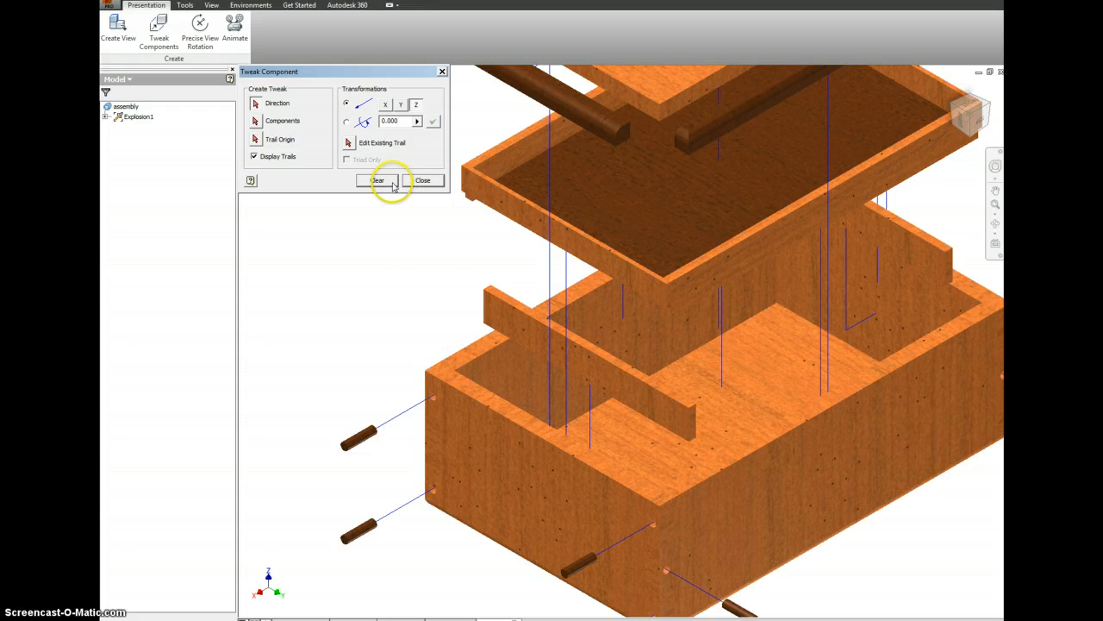
{"action": "left_click", "coordinate": [422, 180]}
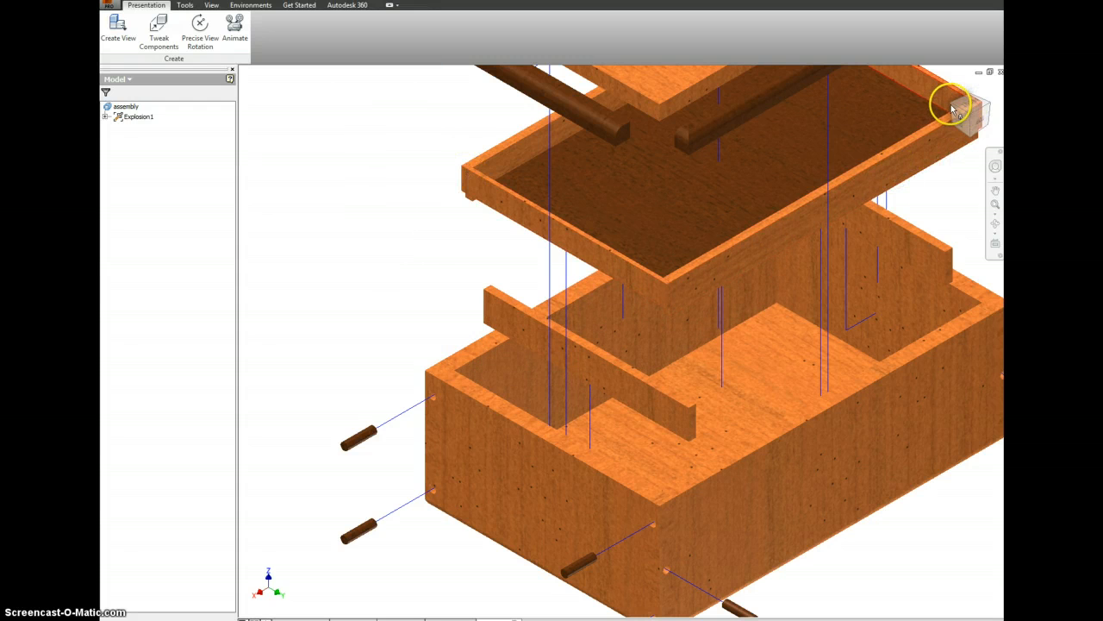
Tweak the two dowels in the remaining long side of the box about 2.99 in outward along Z, taking the direction from that side face
{"action": "left_click", "coordinate": [953, 105]}
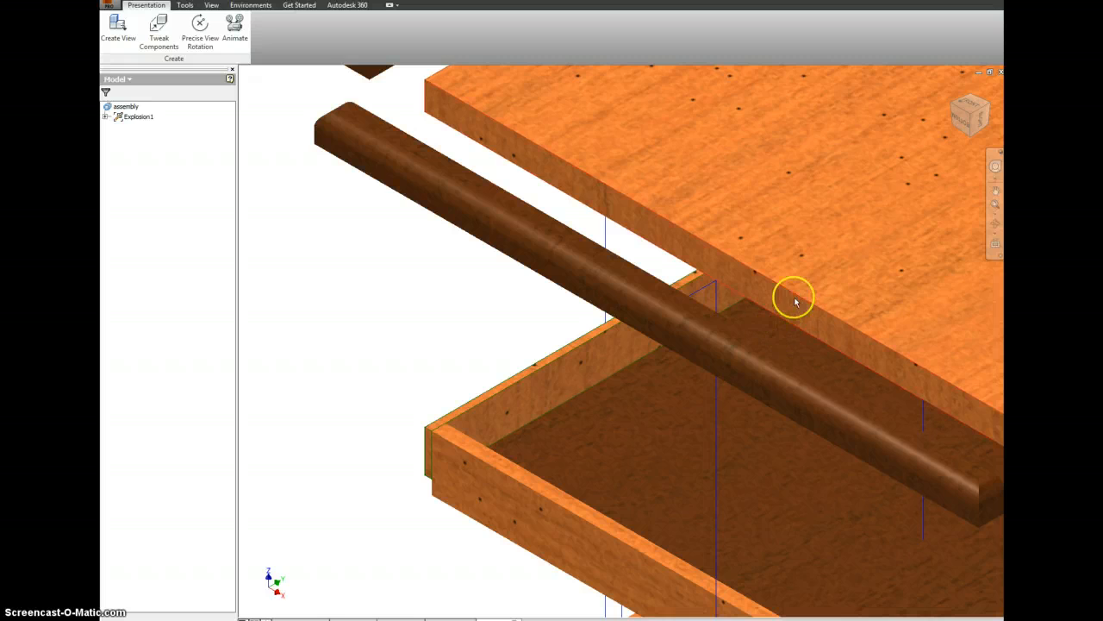
{"action": "scroll", "coordinate": [795, 302], "scroll_direction": "down", "scroll_amount": 5}
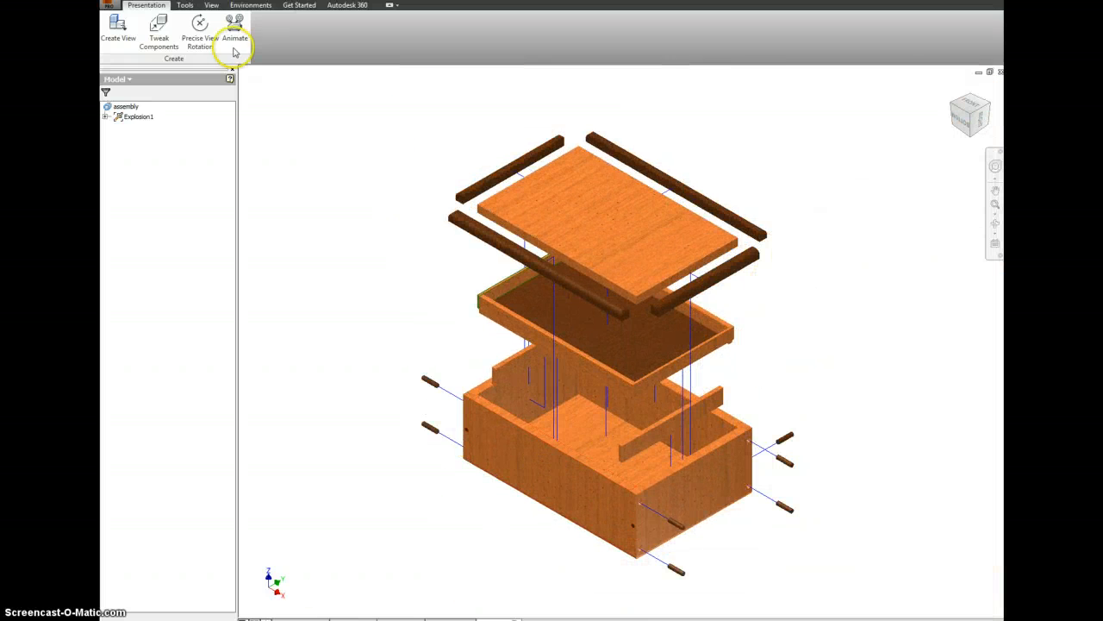
{"action": "left_click", "coordinate": [158, 32]}
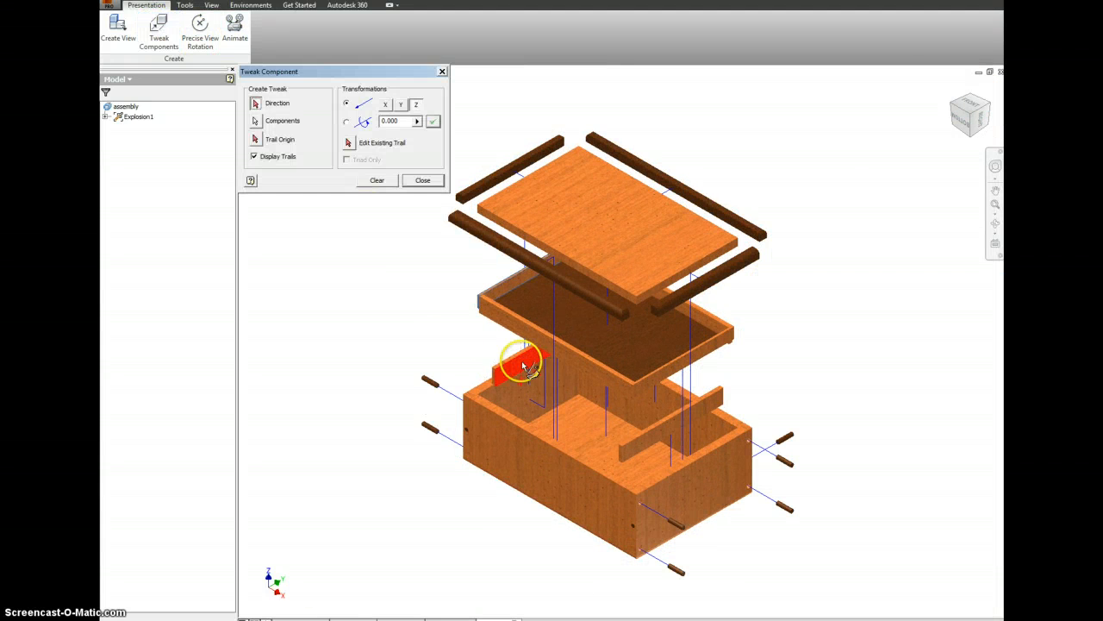
{"action": "left_click", "coordinate": [541, 464]}
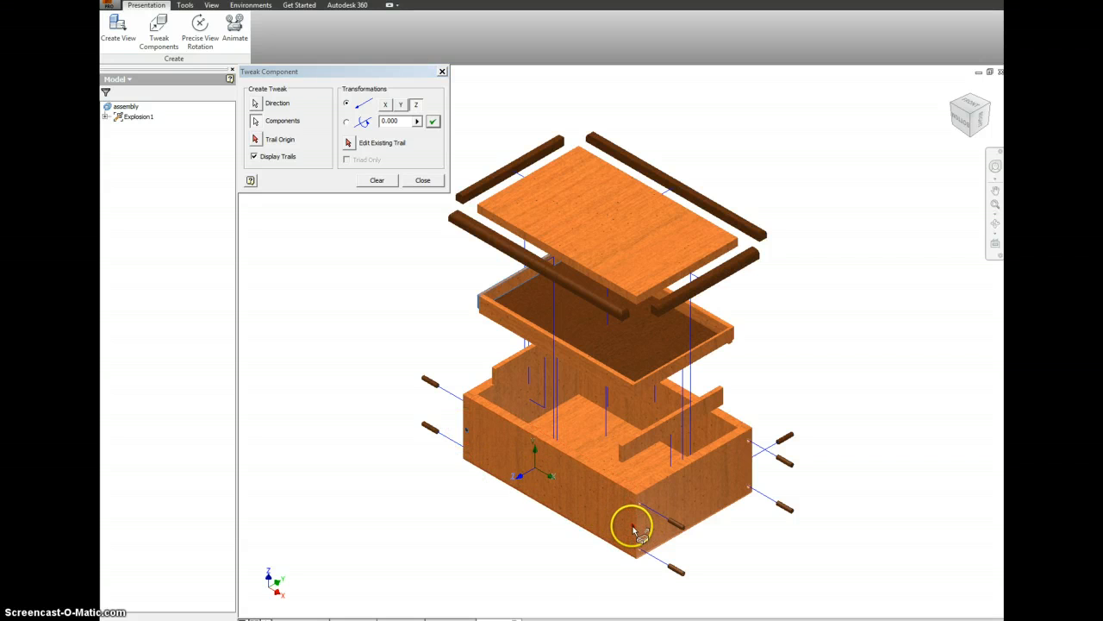
{"action": "left_click_drag", "start_coordinate": [633, 527], "coordinate": [583, 554]}
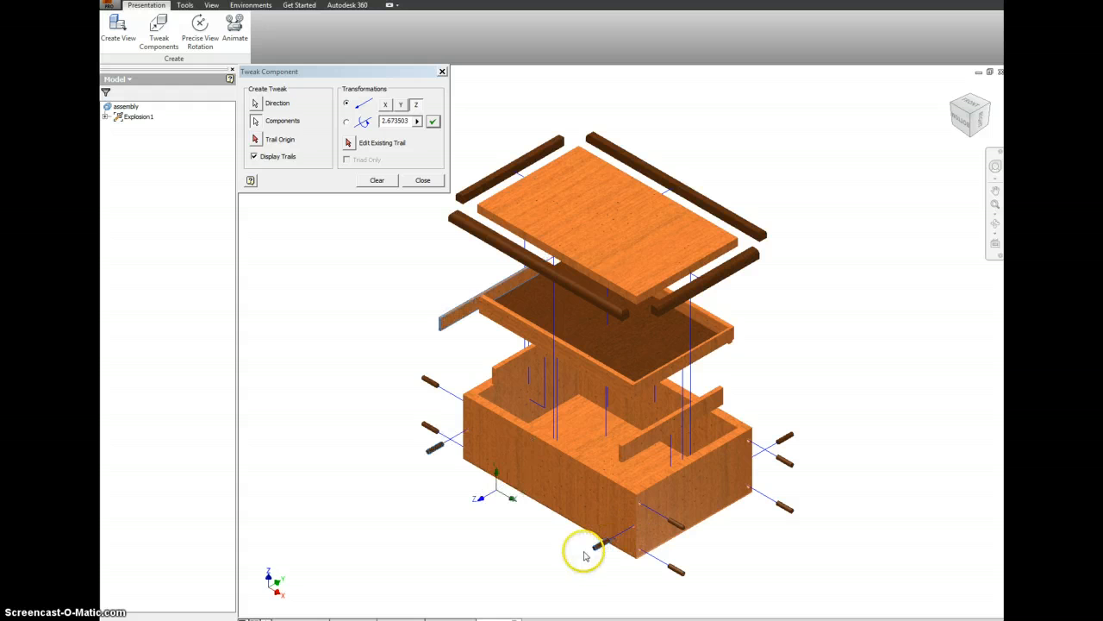
{"action": "double_click", "coordinate": [392, 121]}
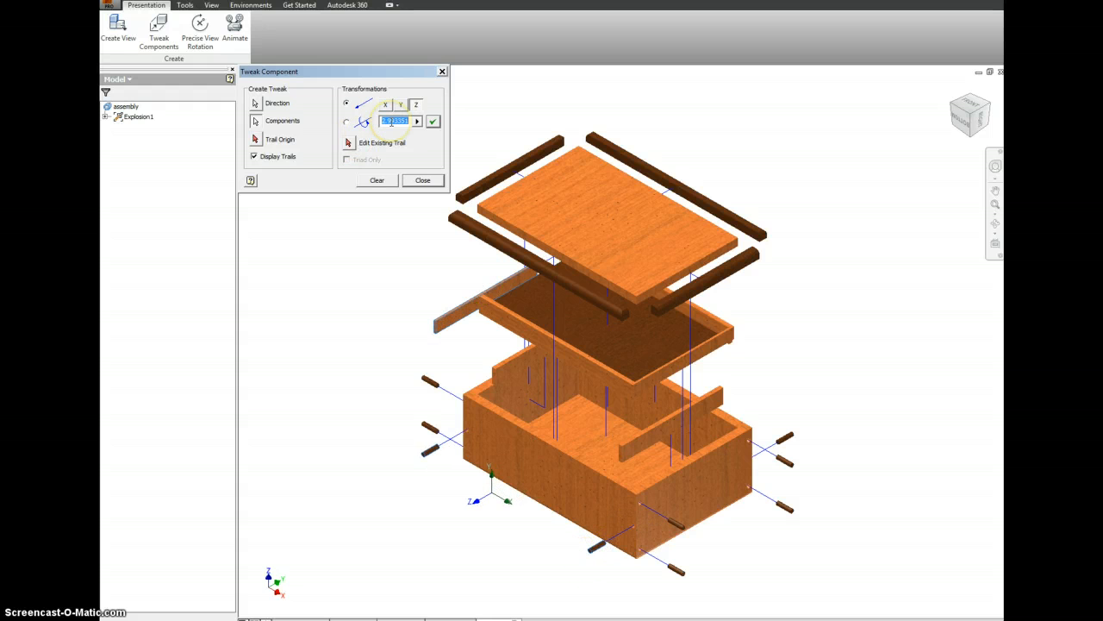
{"action": "left_click", "coordinate": [421, 180]}
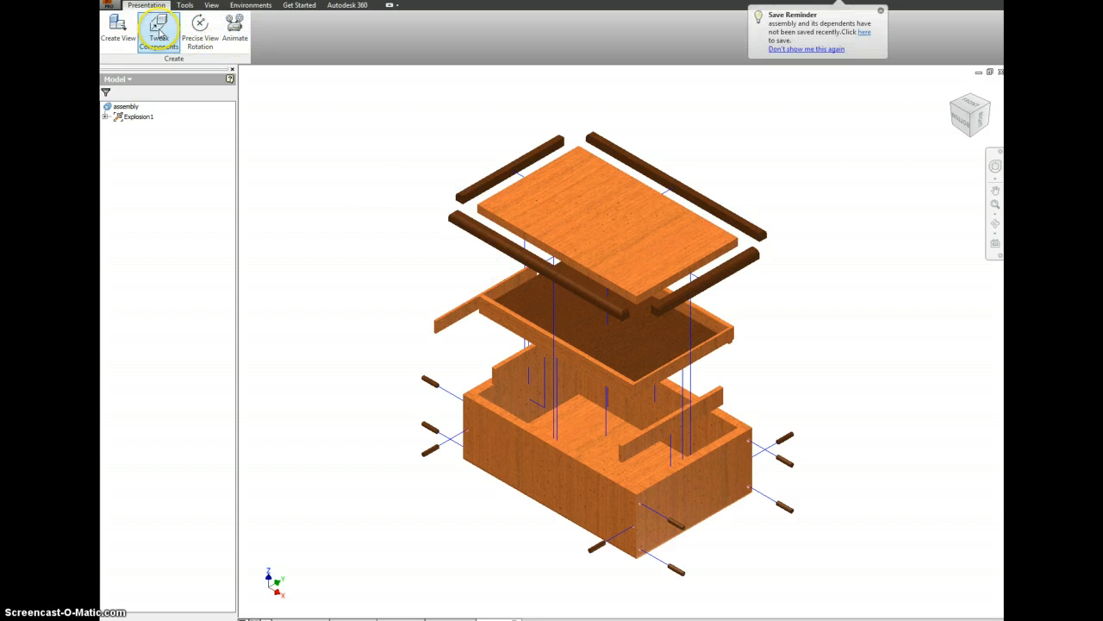
{"action": "left_click", "coordinate": [159, 30]}
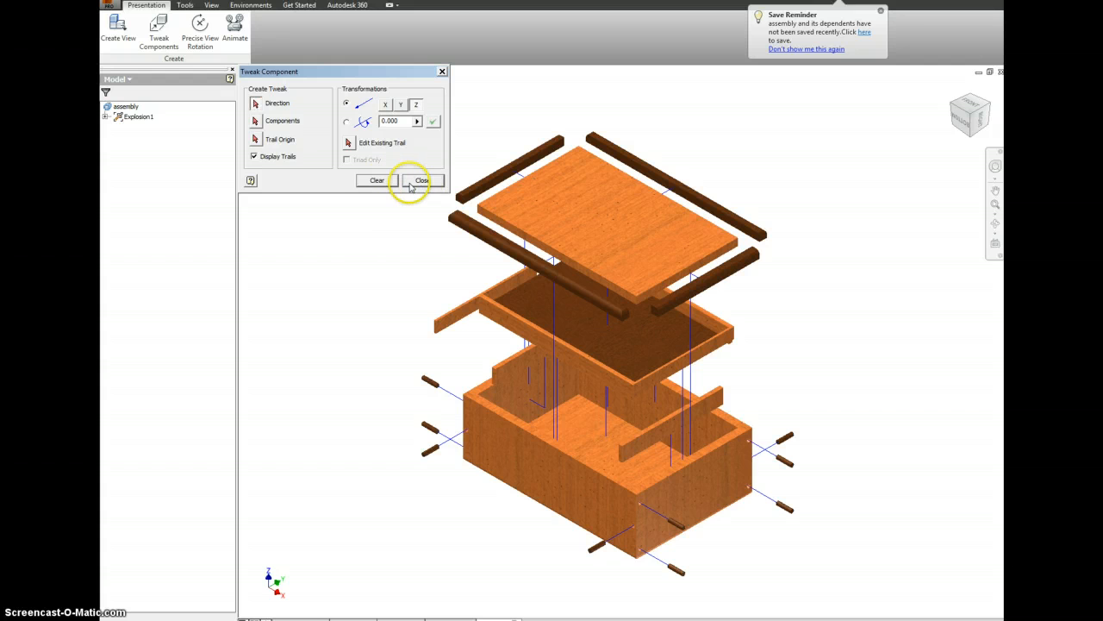
{"action": "left_click", "coordinate": [442, 71]}
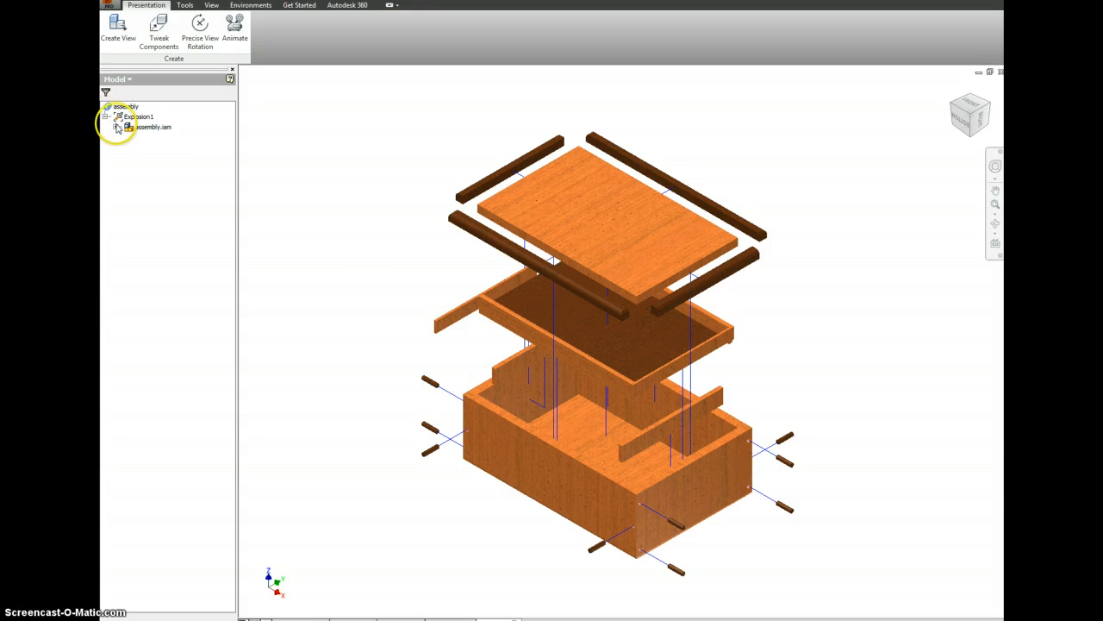
Expand the assembly's tweaks for the last dowels and set the tweak distance of 1 in dowel:11 to 3 in
{"action": "left_click", "coordinate": [116, 127]}
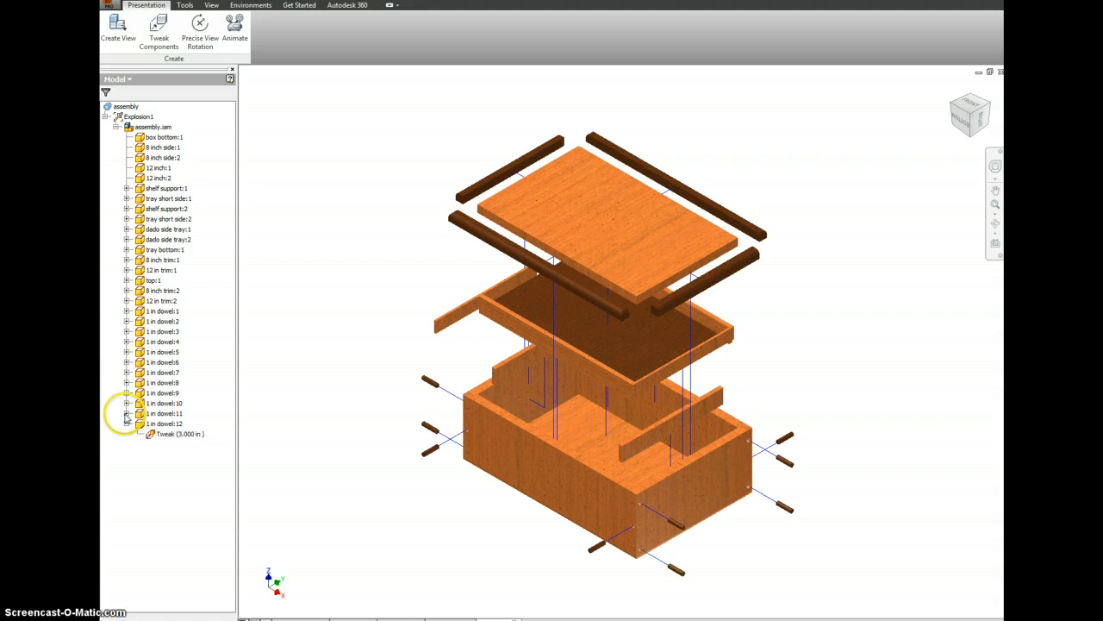
{"action": "left_click", "coordinate": [127, 414]}
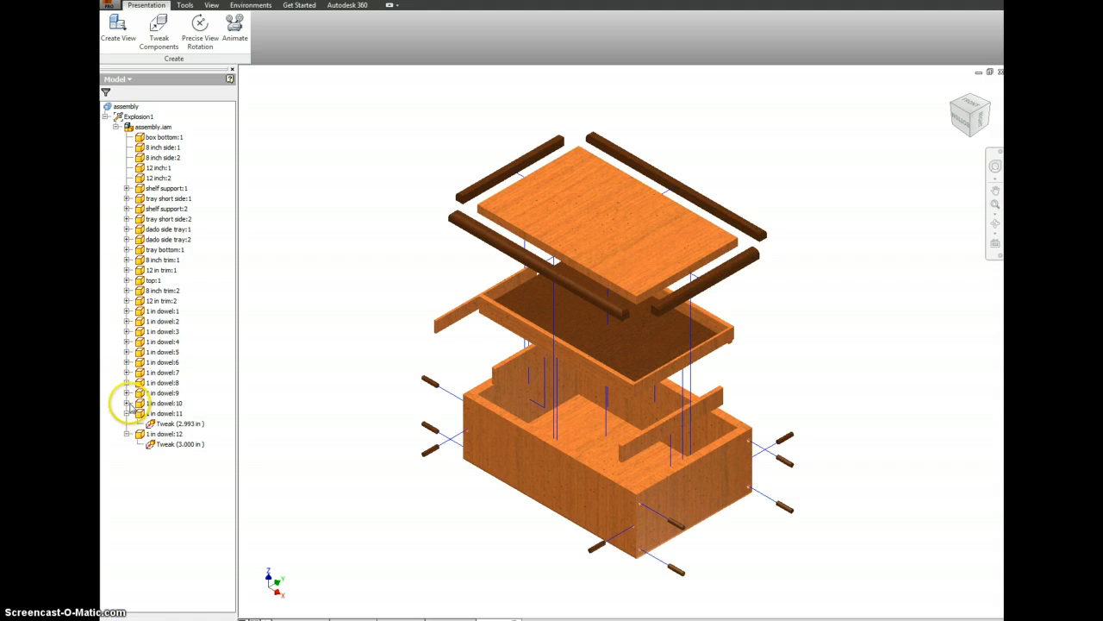
{"action": "left_click", "coordinate": [127, 402]}
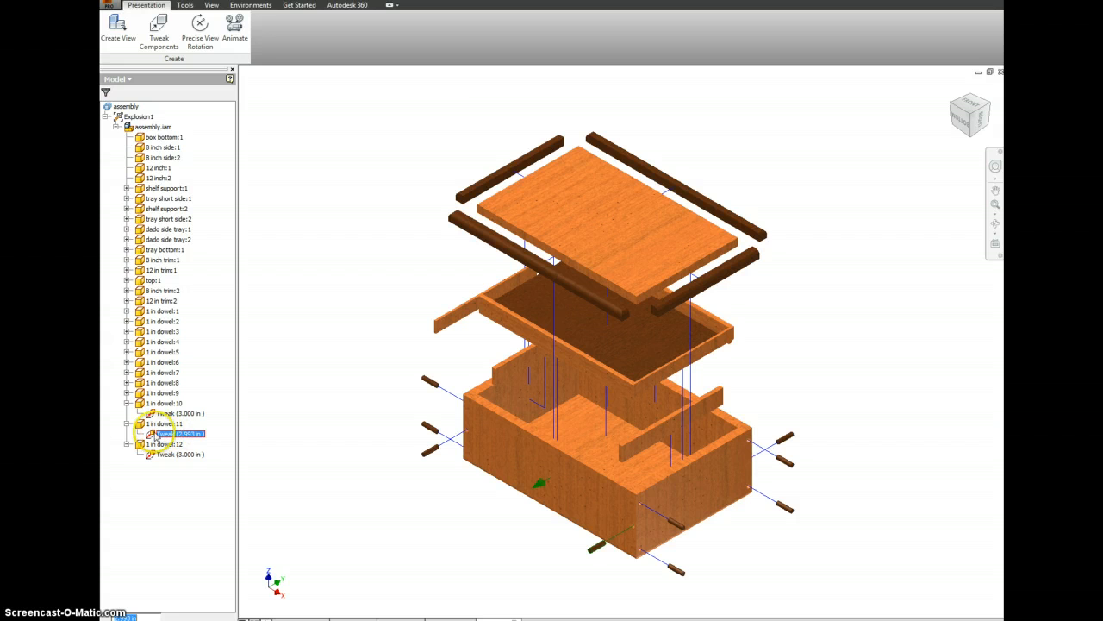
{"action": "key", "text": "Escape"}
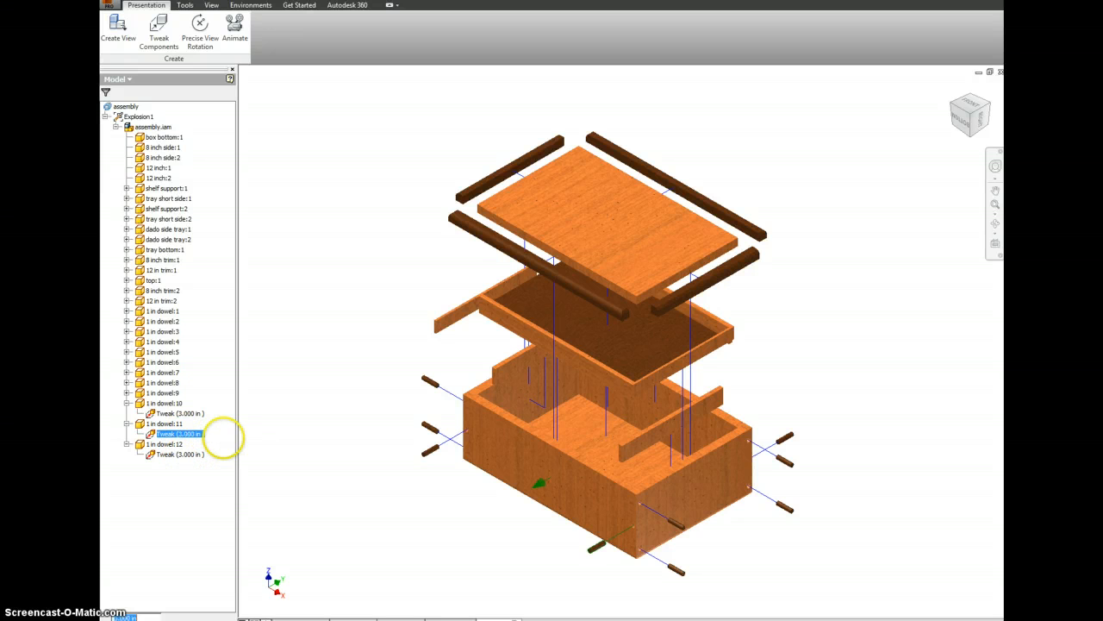
{"action": "left_click", "coordinate": [185, 546]}
Expand the tweaks of 1 in dowels 9 down to 5 and set the tweak distance of 1 in dowel:5 to 3 in
{"action": "left_click", "coordinate": [127, 393]}
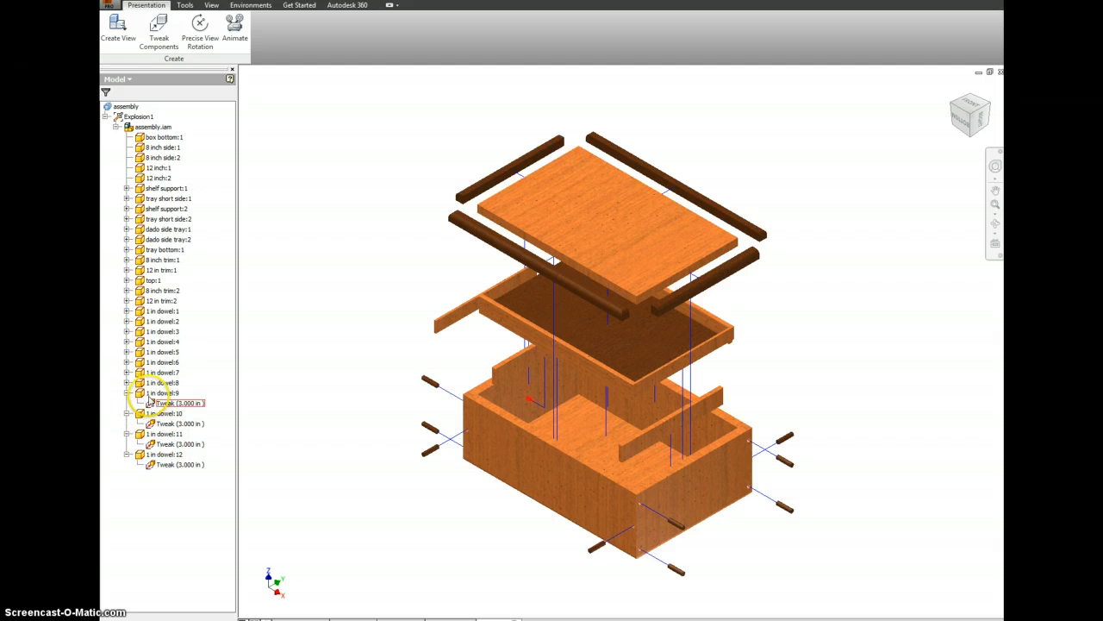
{"action": "left_click", "coordinate": [126, 383]}
{"action": "left_click", "coordinate": [127, 372]}
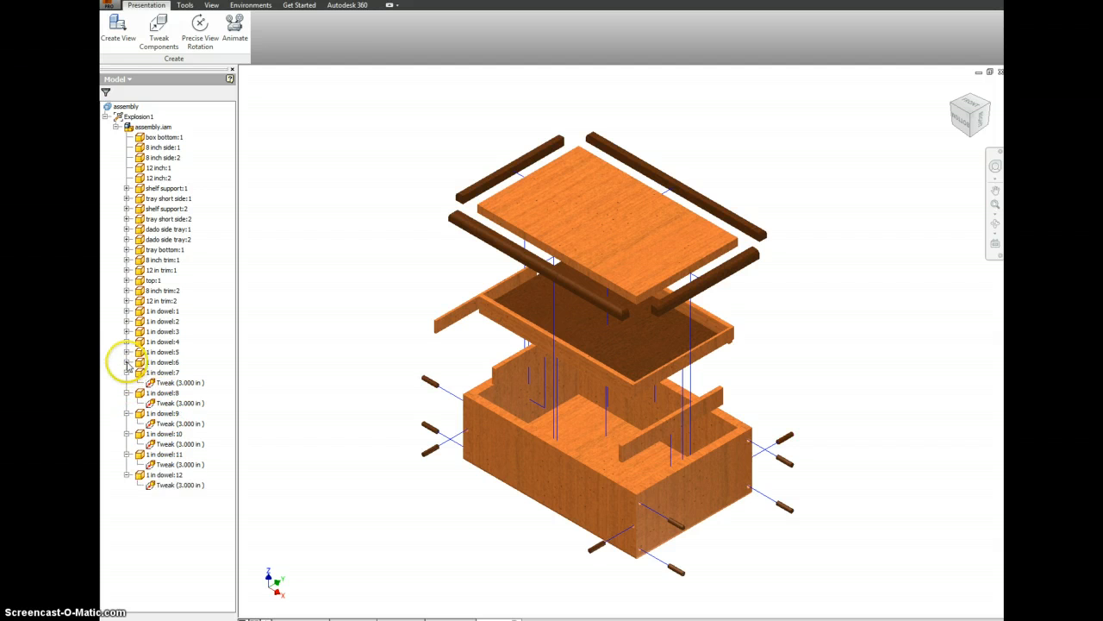
{"action": "left_click", "coordinate": [127, 362]}
{"action": "left_click", "coordinate": [127, 352]}
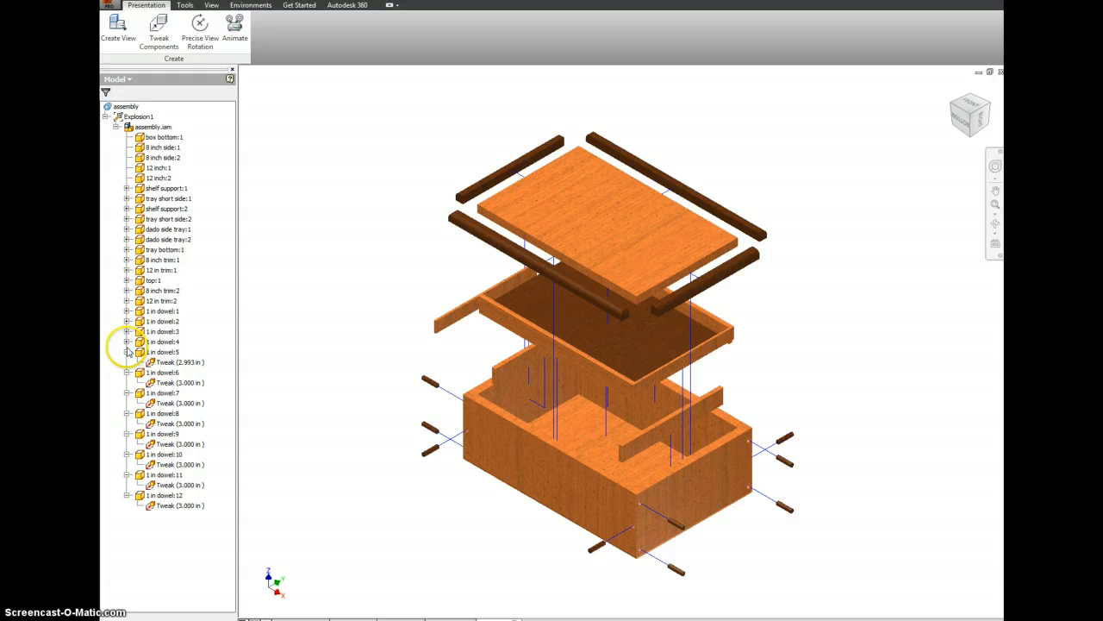
{"action": "left_click", "coordinate": [185, 362]}
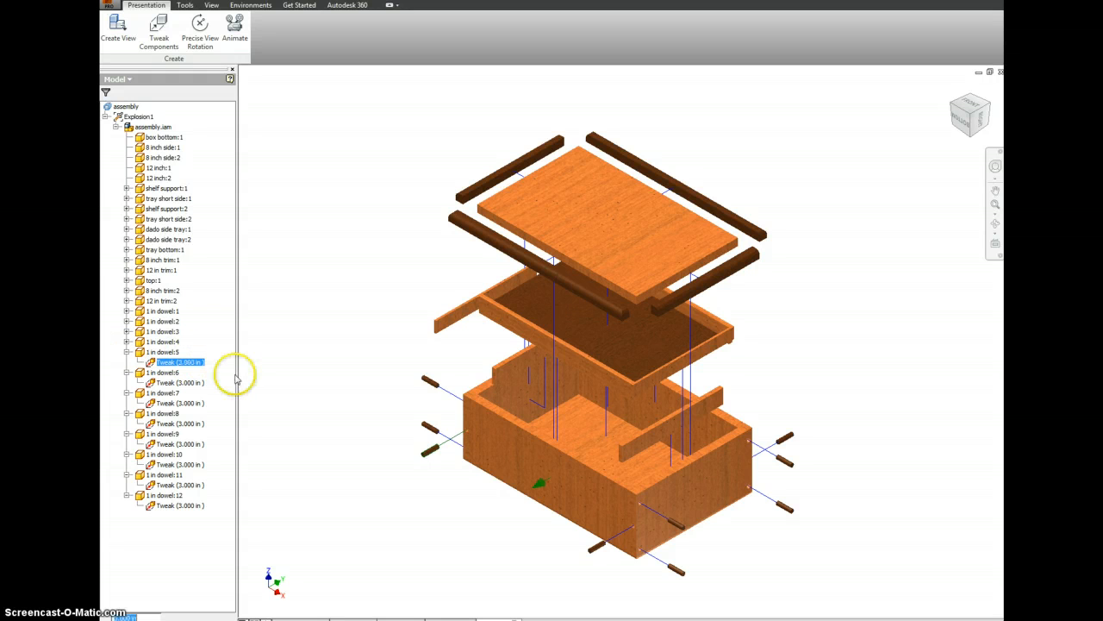
Check the tweak distances of 1 in dowels 4 down to 1, 12 in trim:2 and 8 inch trim:2
{"action": "left_click", "coordinate": [127, 341]}
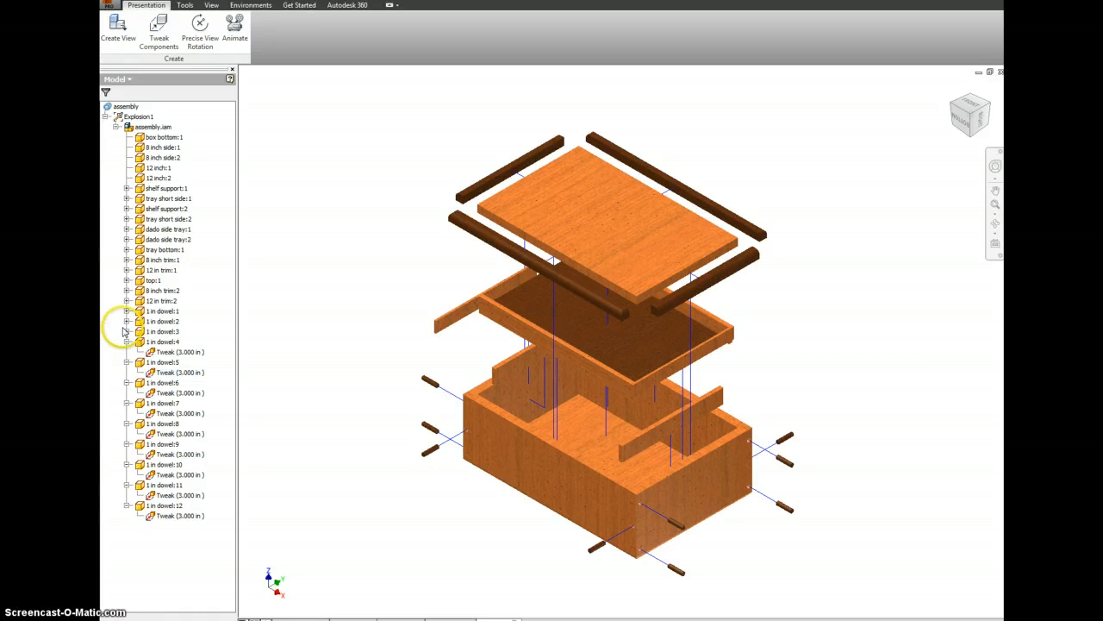
{"action": "left_click", "coordinate": [127, 331]}
{"action": "left_click", "coordinate": [127, 320]}
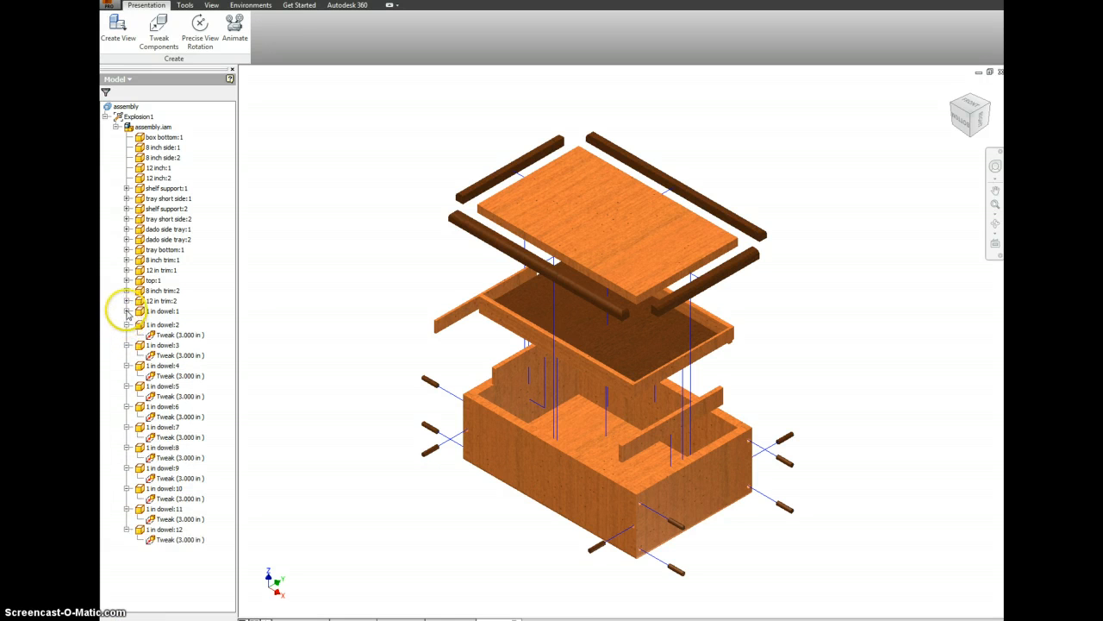
{"action": "left_click", "coordinate": [127, 311]}
{"action": "left_click", "coordinate": [127, 300]}
{"action": "left_click", "coordinate": [127, 291]}
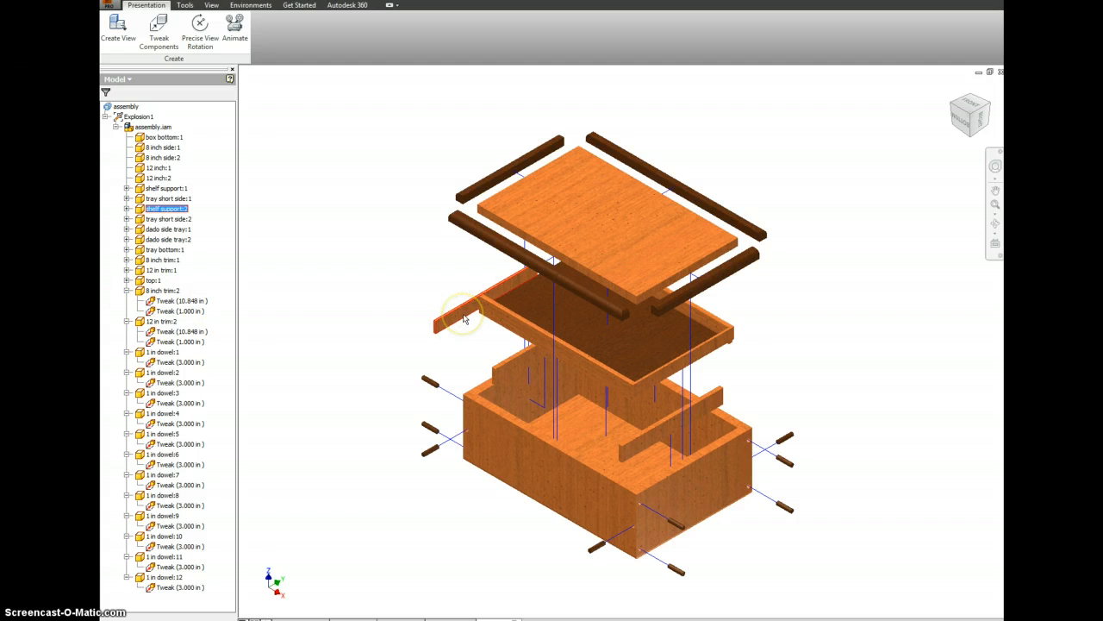
Delete the stray 2.993 in sideways tweak from shelf support:2
{"action": "left_click", "coordinate": [127, 208]}
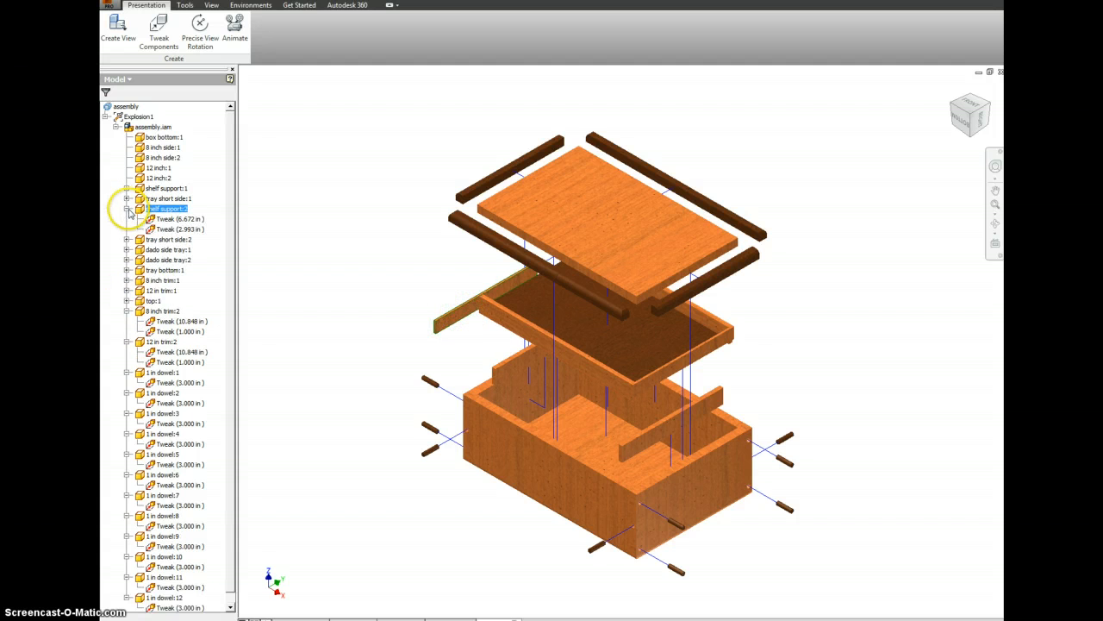
{"action": "left_click", "coordinate": [171, 229]}
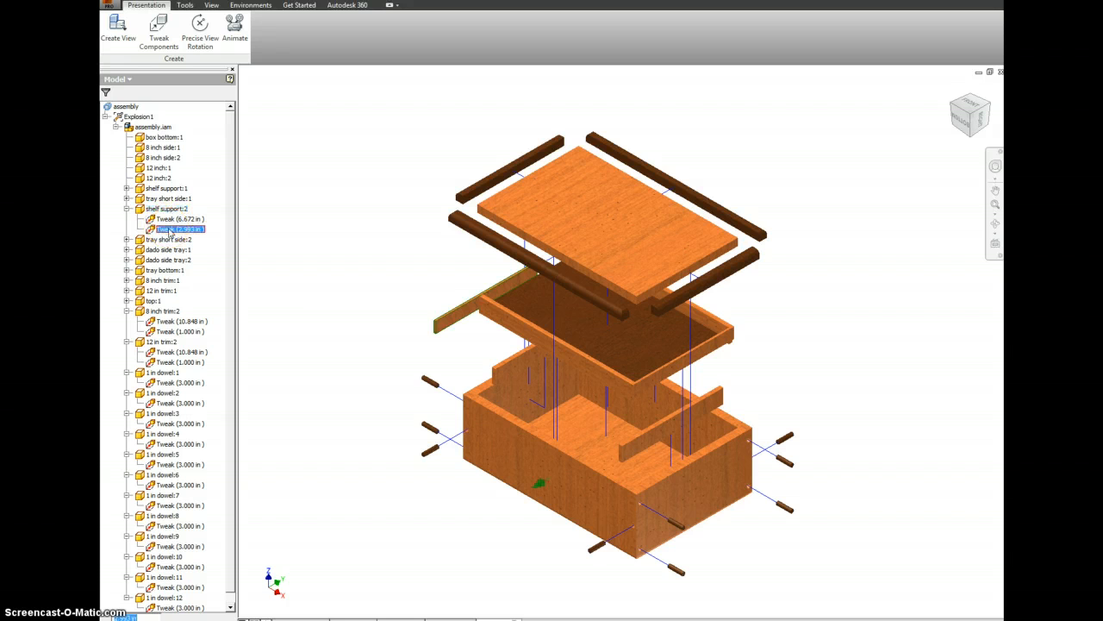
{"action": "left_click_drag", "start_coordinate": [170, 233], "coordinate": [170, 233]}
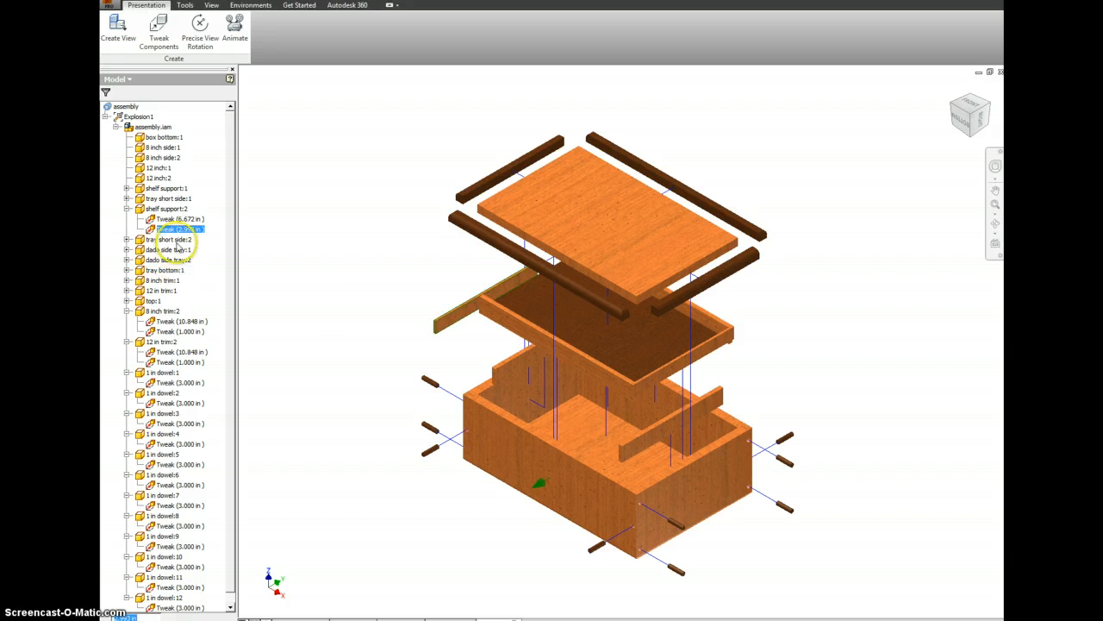
{"action": "right_click", "coordinate": [173, 232]}
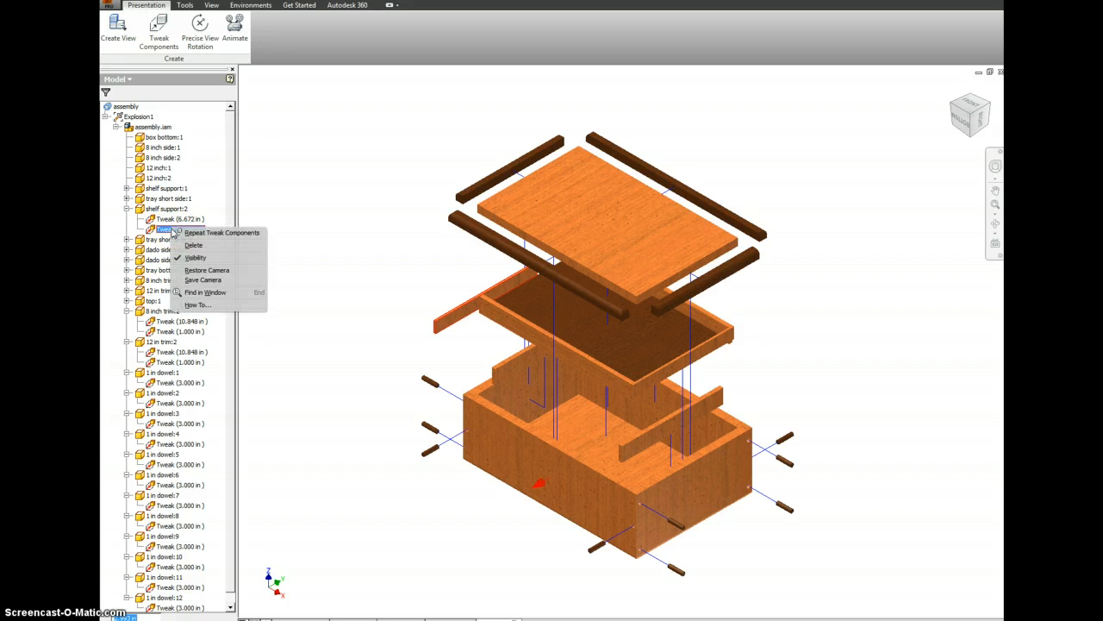
{"action": "left_click", "coordinate": [263, 244]}
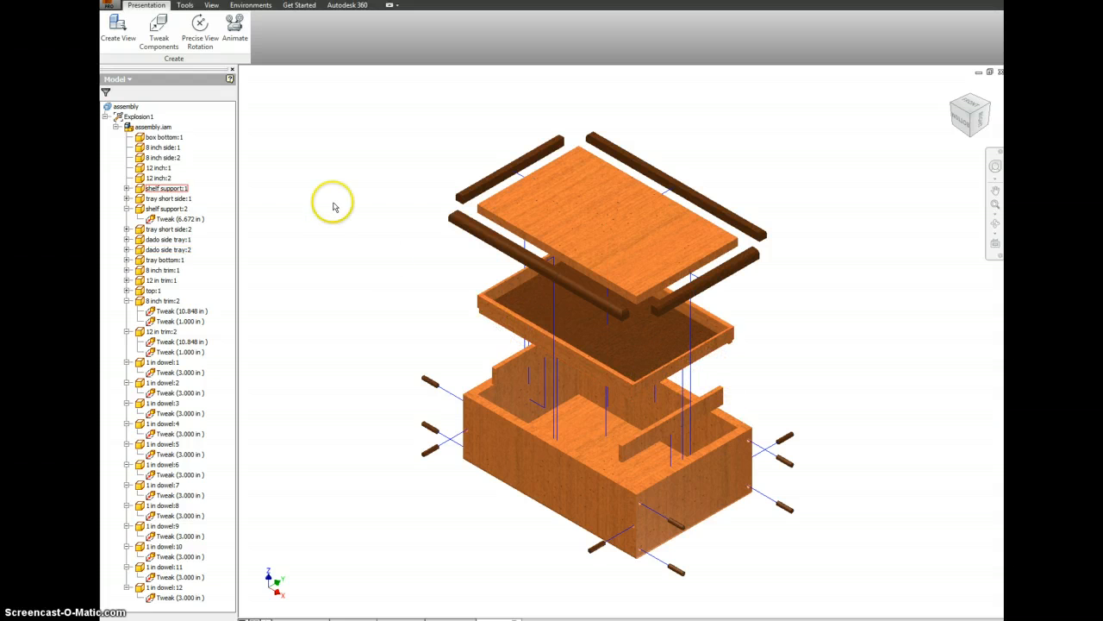
Tweak the near short side of the tray 1 in outward along Z
{"action": "left_click", "coordinate": [156, 32]}
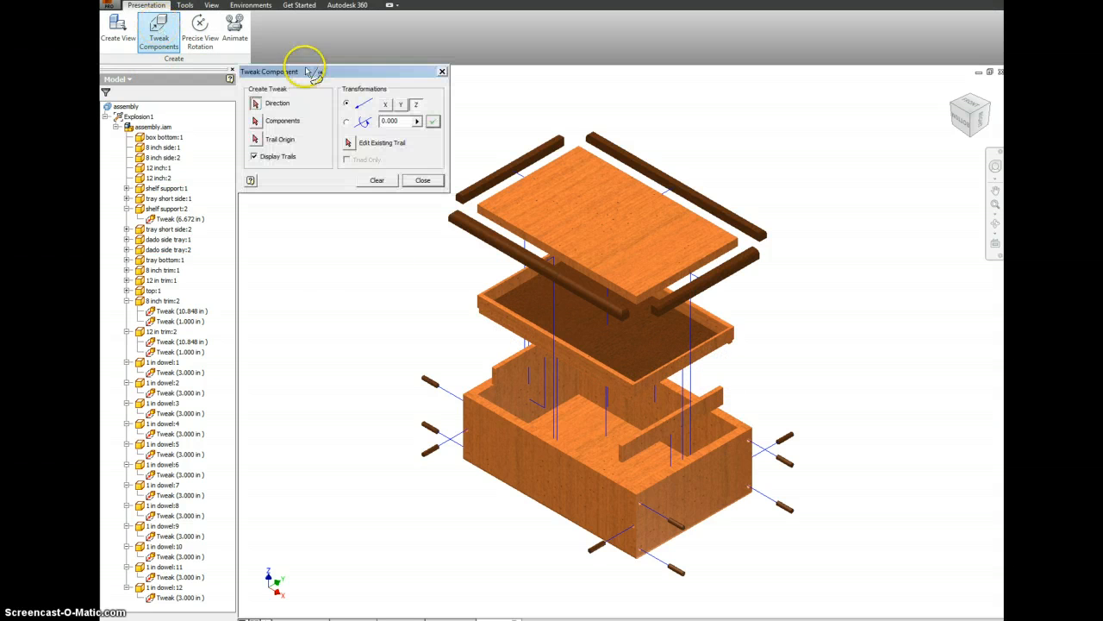
{"action": "left_click_drag", "start_coordinate": [681, 370], "coordinate": [705, 384]}
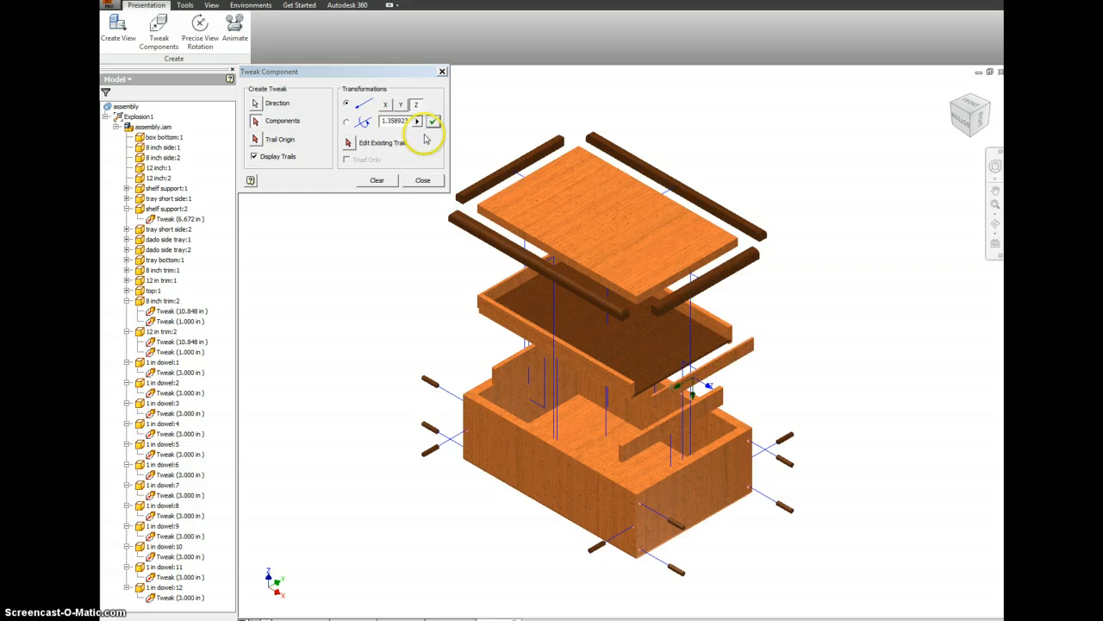
{"action": "left_click", "coordinate": [398, 121]}
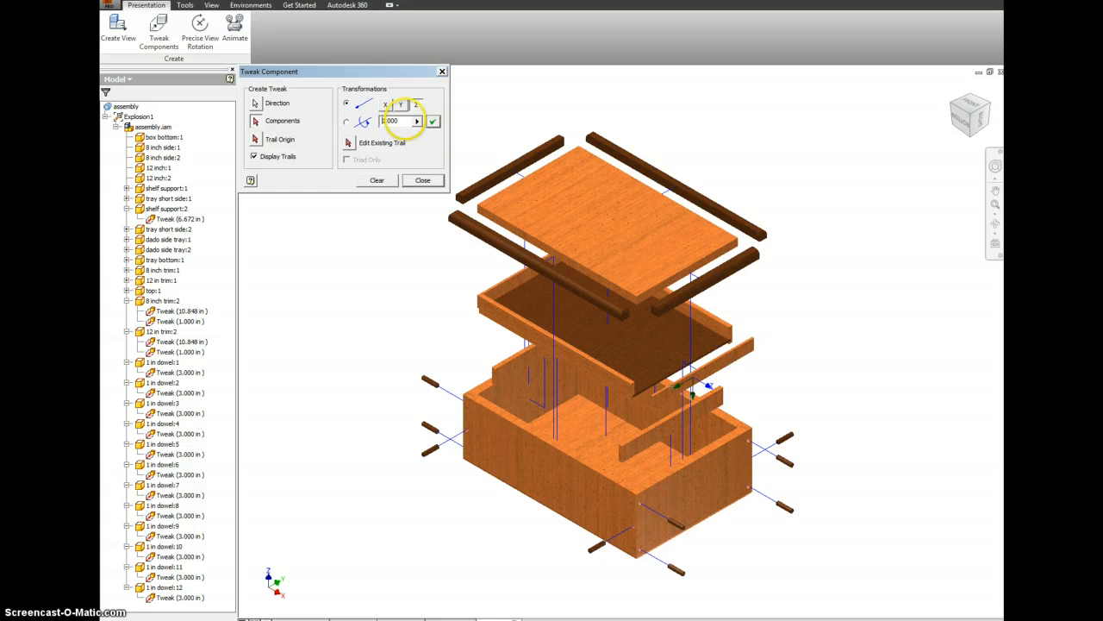
{"action": "left_click", "coordinate": [433, 122]}
{"action": "left_click", "coordinate": [382, 180]}
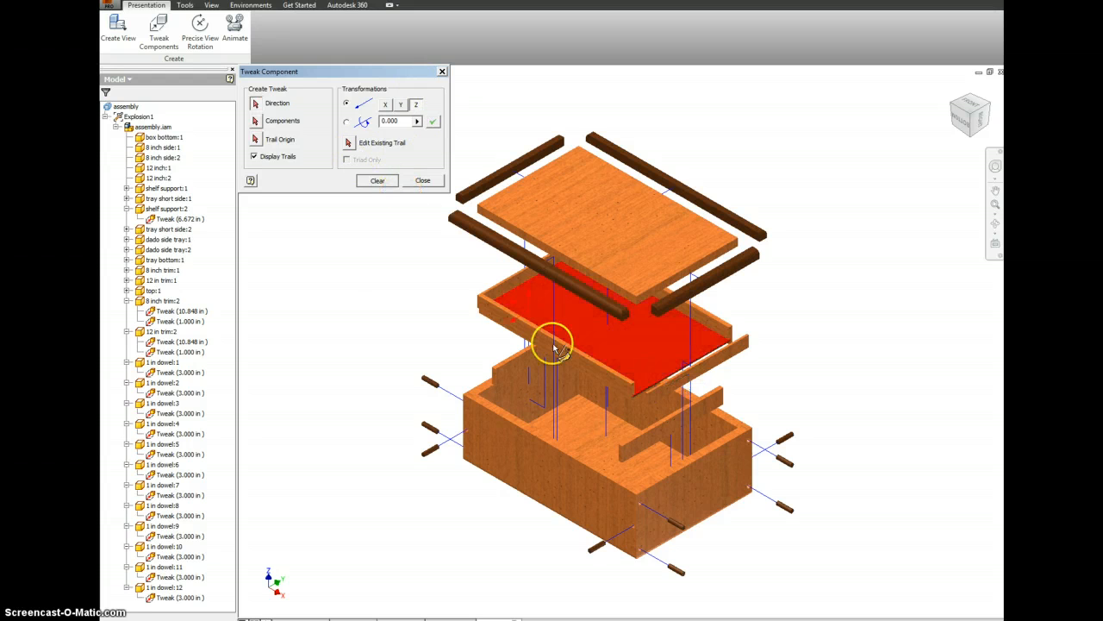
Tweak the front long side of the tray 1 in outward along Z
{"action": "left_click", "coordinate": [572, 375]}
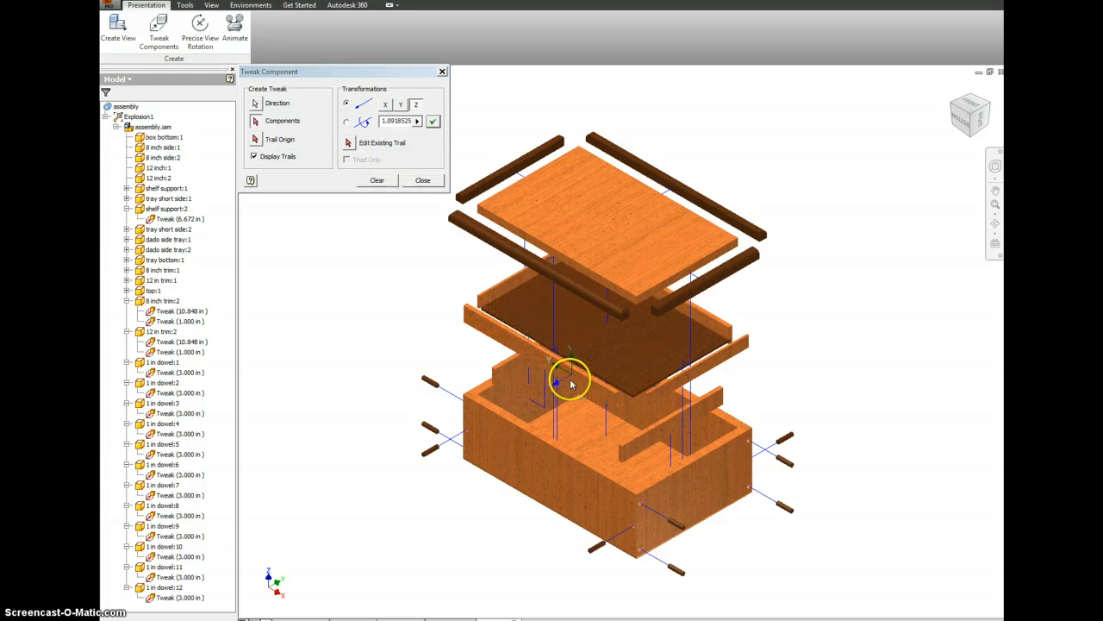
{"action": "double_click", "coordinate": [395, 122]}
{"action": "left_click", "coordinate": [432, 121]}
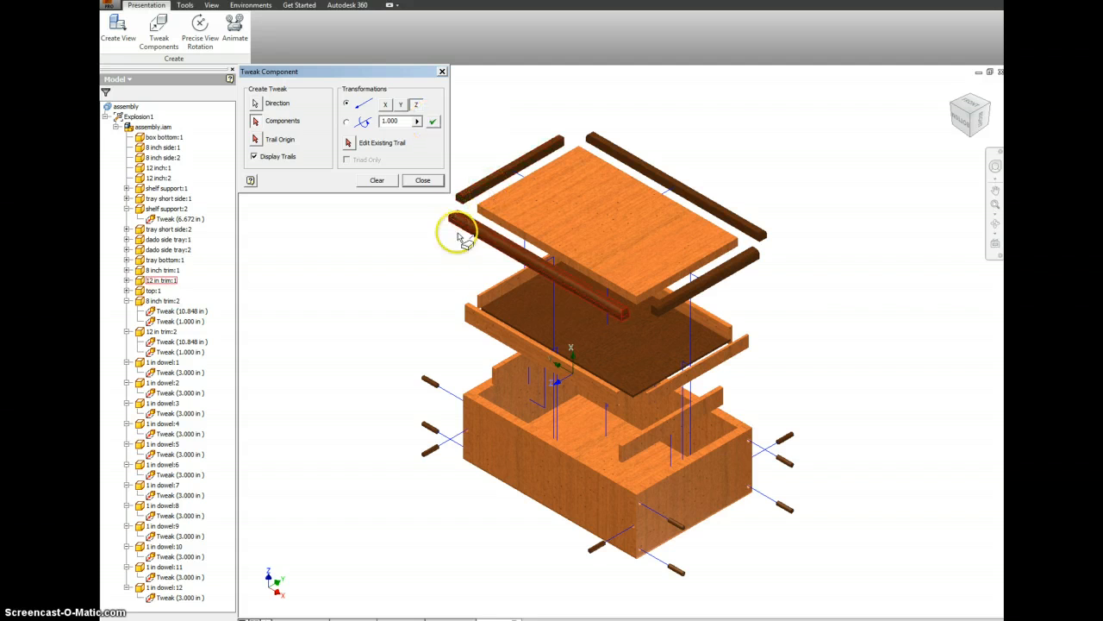
{"action": "left_click", "coordinate": [377, 180]}
Tweak shelf support:2, at the far short end of the tray, -1 in along Z so it moves outward
{"action": "left_click_drag", "start_coordinate": [513, 293], "coordinate": [473, 277]}
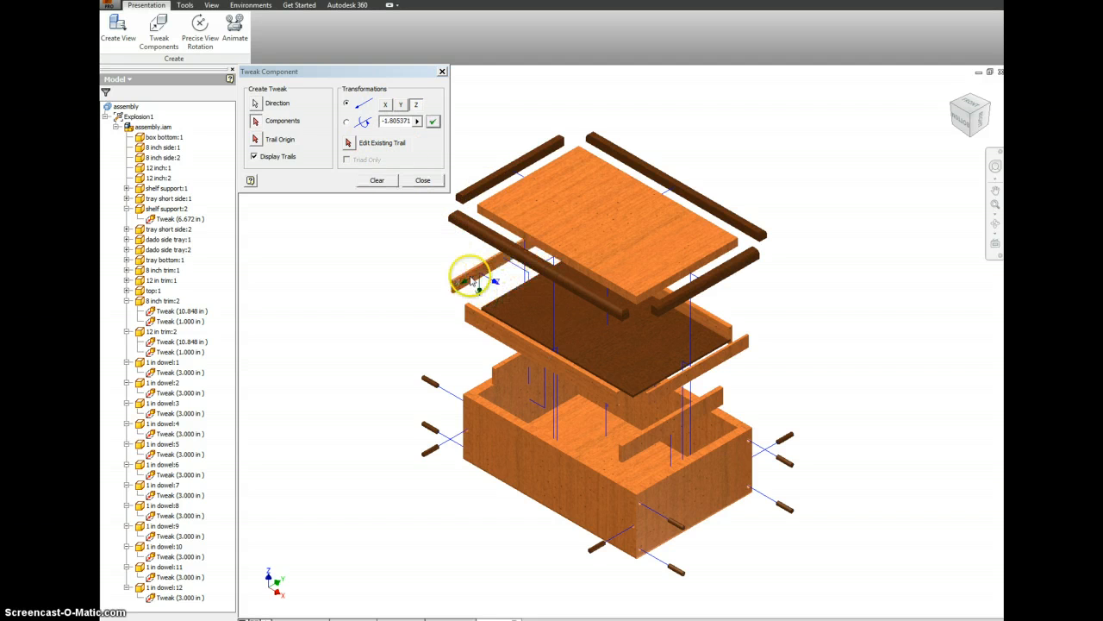
{"action": "double_click", "coordinate": [395, 121]}
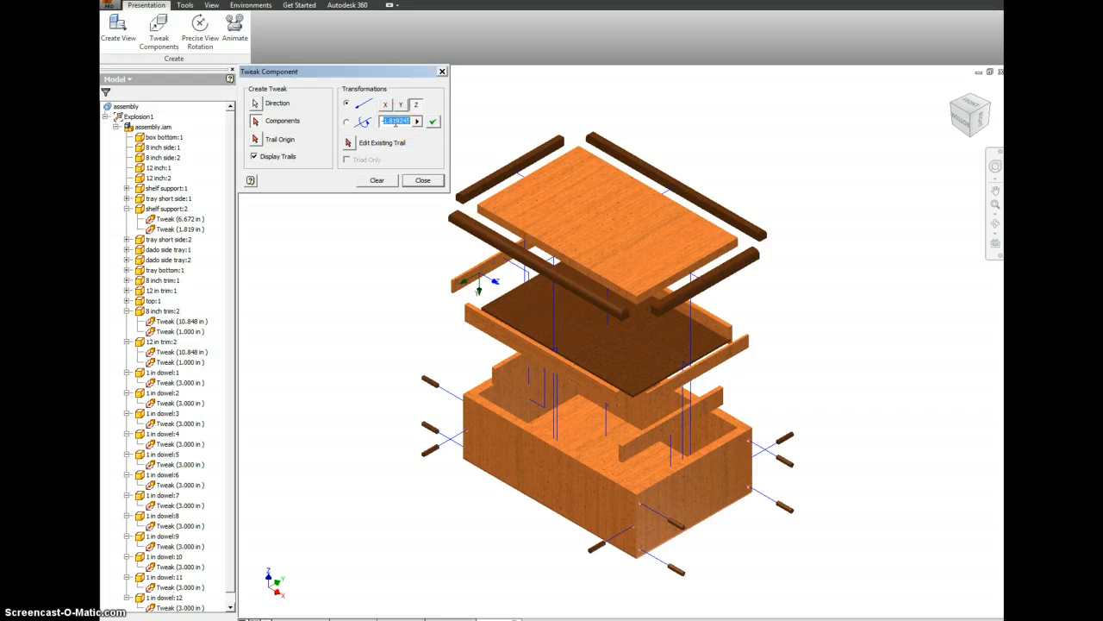
{"action": "key", "text": "Return"}
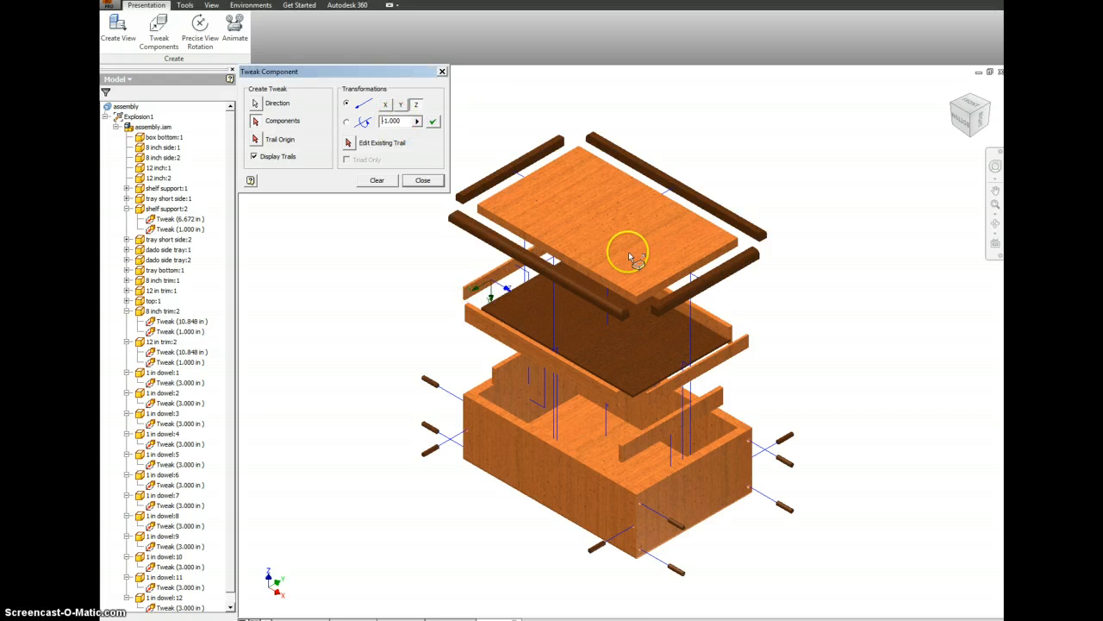
{"action": "left_click", "coordinate": [377, 180]}
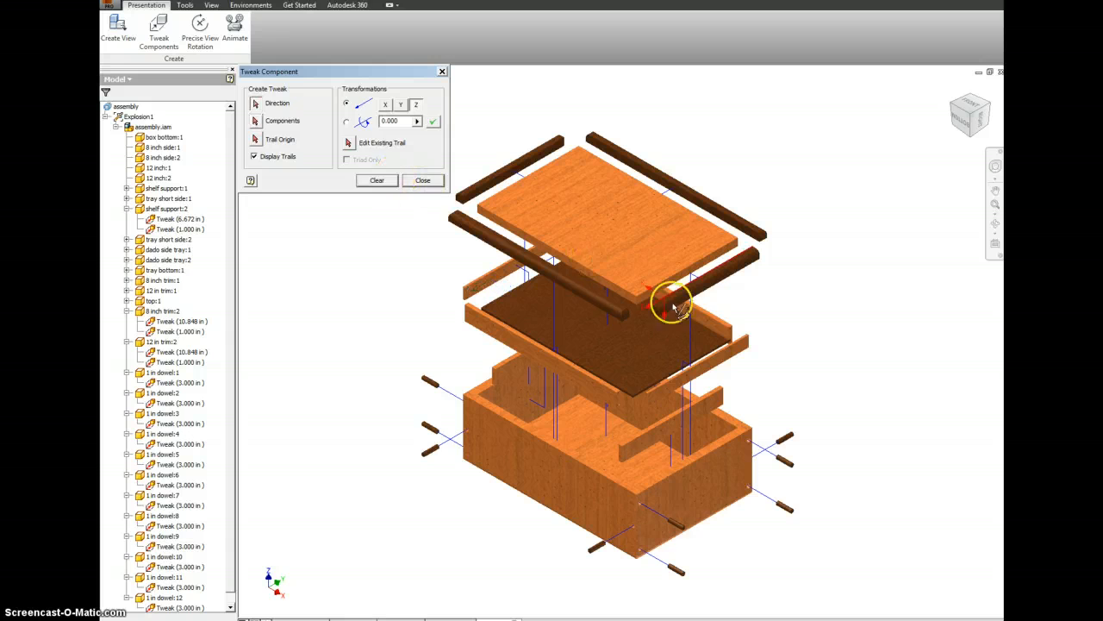
Tweak the rear long side of the tray -1 in along Z, away from the tray bottom
{"action": "left_click", "coordinate": [718, 325]}
{"action": "left_click_drag", "start_coordinate": [719, 326], "coordinate": [749, 316]}
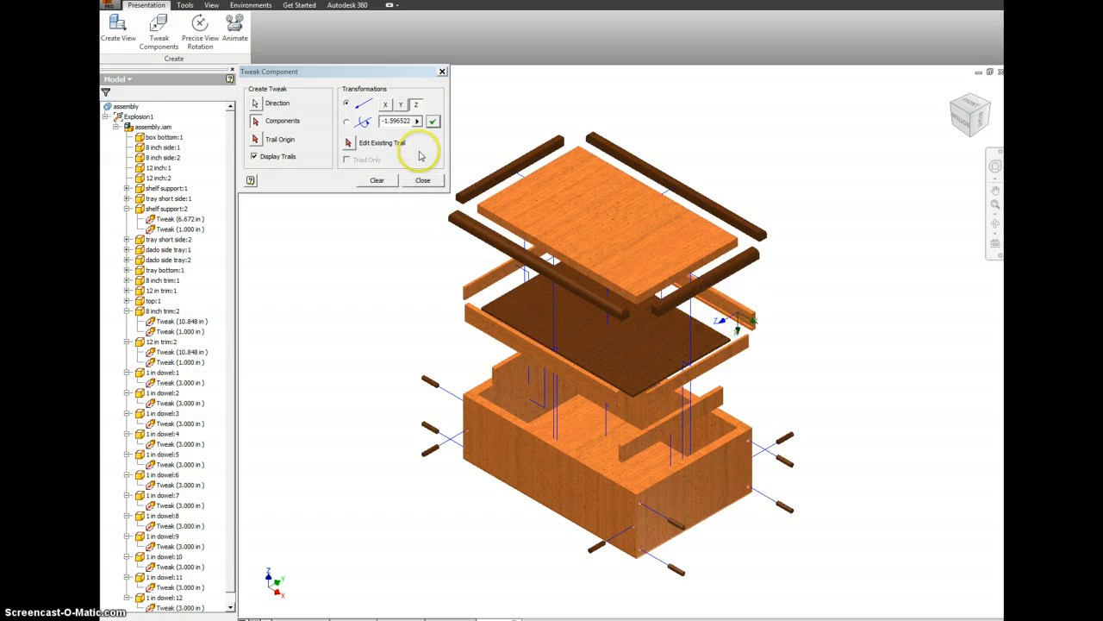
{"action": "left_click", "coordinate": [400, 122]}
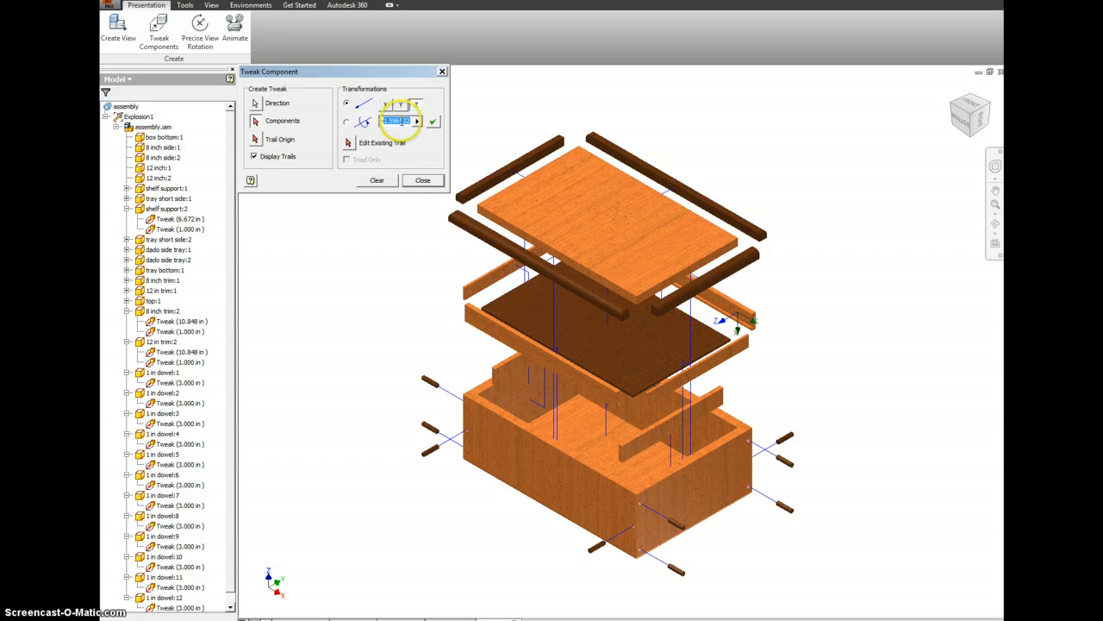
{"action": "type", "text": "-1.000"}
{"action": "left_click", "coordinate": [379, 181]}
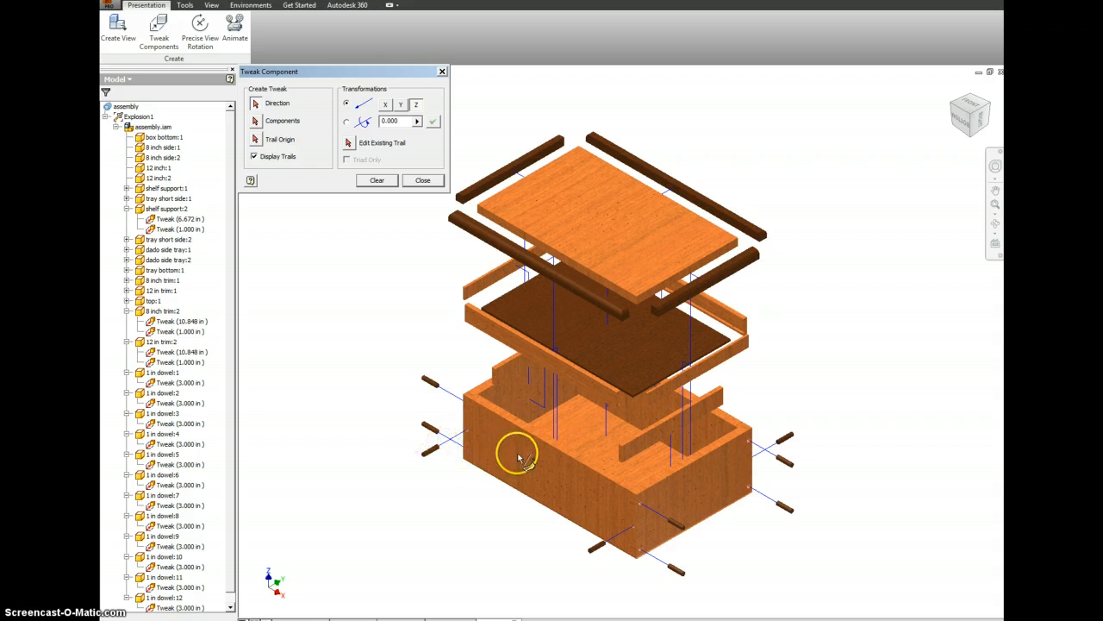
Tweak the front long side of the box, 12 inch:1, 1 in outward along Z
{"action": "left_click", "coordinate": [547, 473]}
{"action": "left_click_drag", "start_coordinate": [547, 474], "coordinate": [525, 482]}
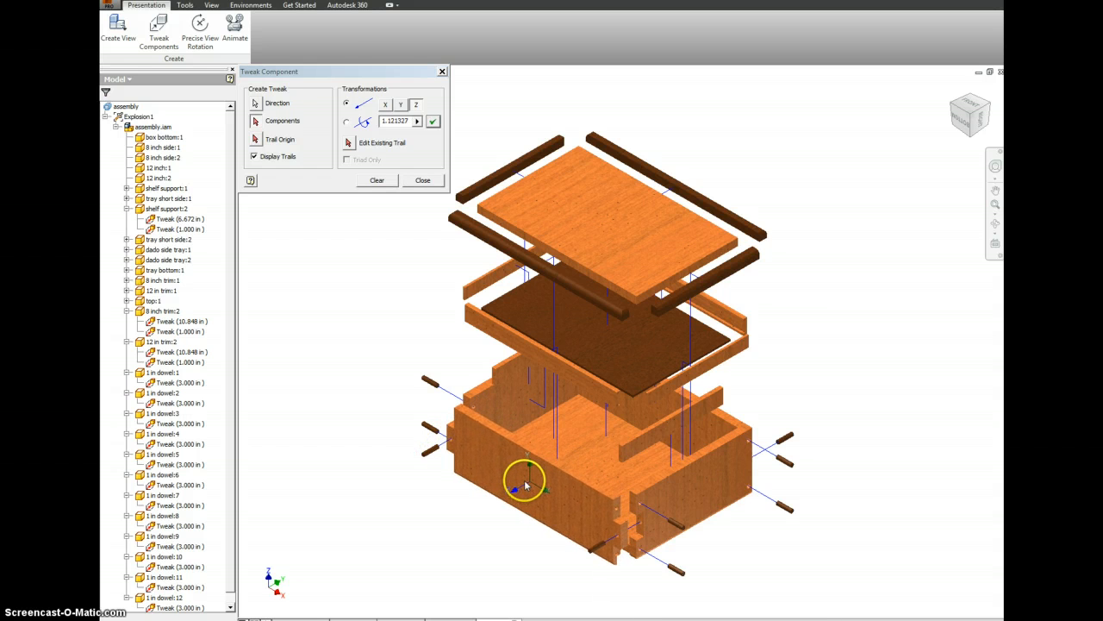
{"action": "double_click", "coordinate": [396, 121]}
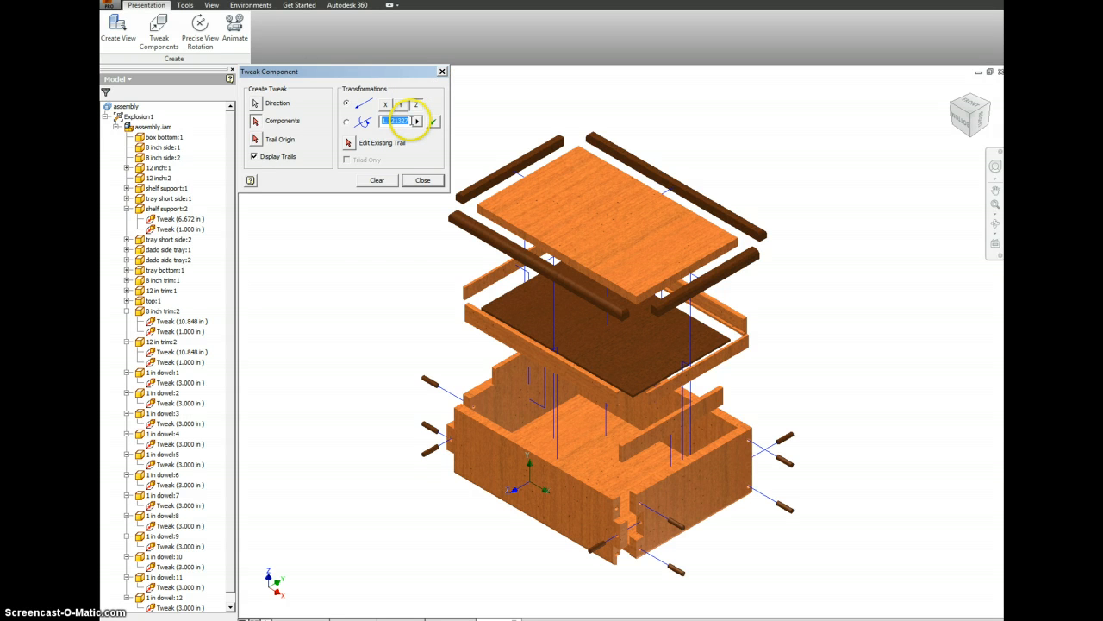
{"action": "type", "text": "1"}
{"action": "key", "text": "Return"}
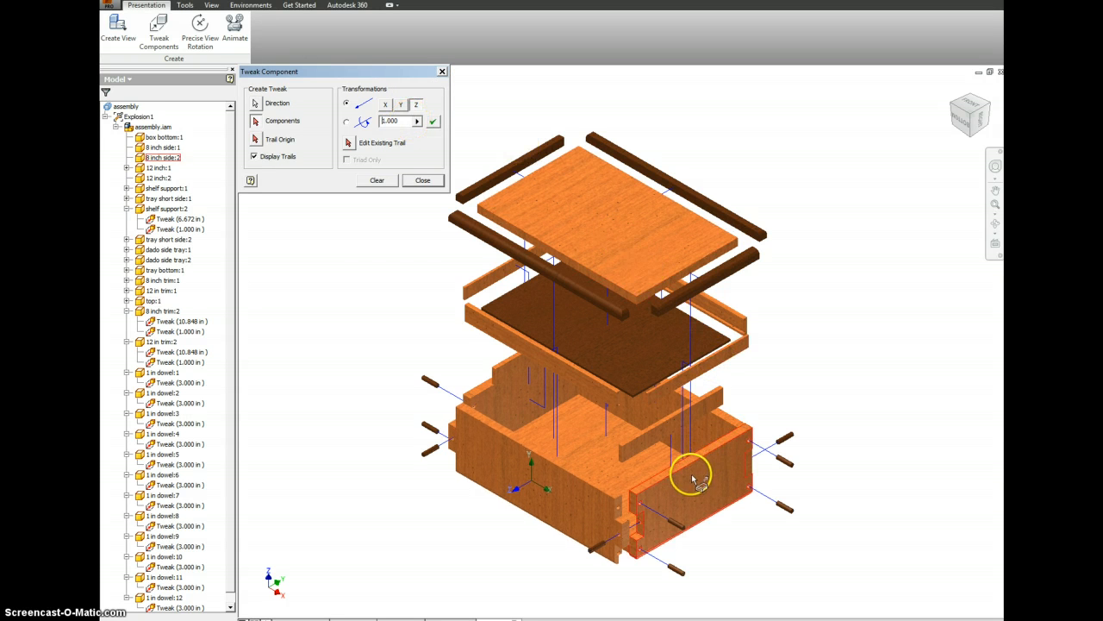
{"action": "left_click", "coordinate": [378, 181]}
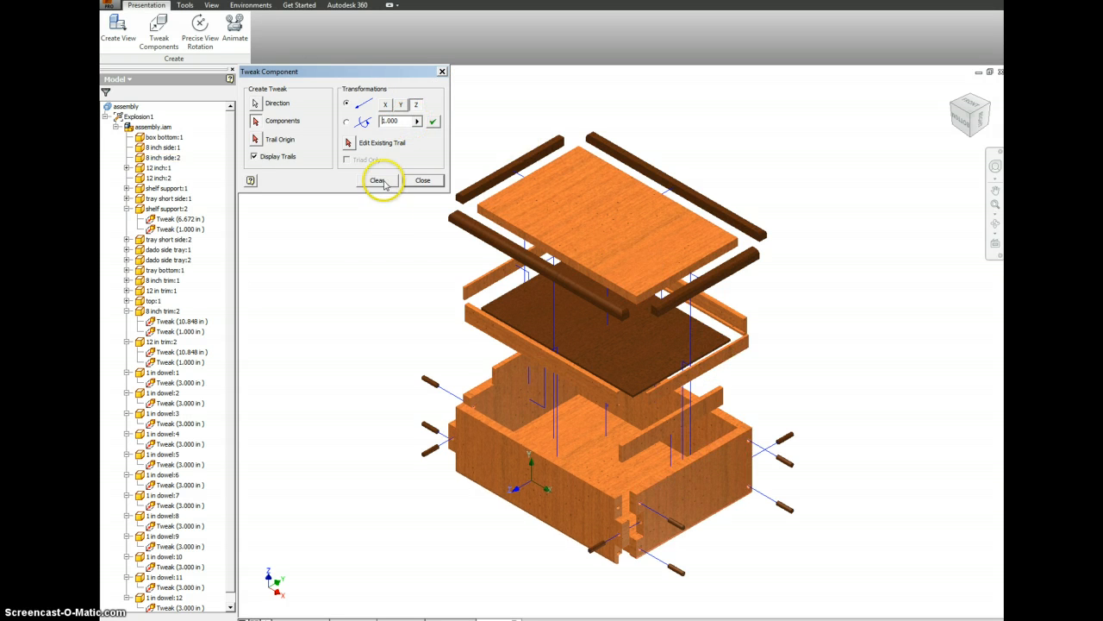
Tweak the near short side of the box, 8 inch side:2, 1 in outward along Z
{"action": "left_click", "coordinate": [712, 499]}
{"action": "left_click_drag", "start_coordinate": [712, 499], "coordinate": [726, 505]}
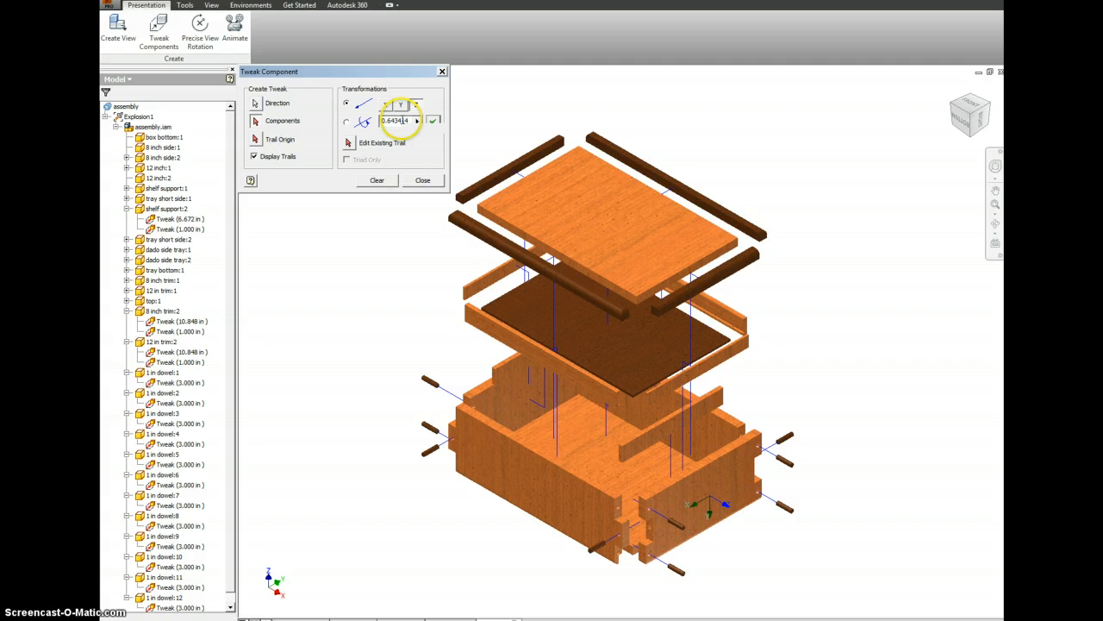
{"action": "type", "text": "1"}
{"action": "key", "text": "Return"}
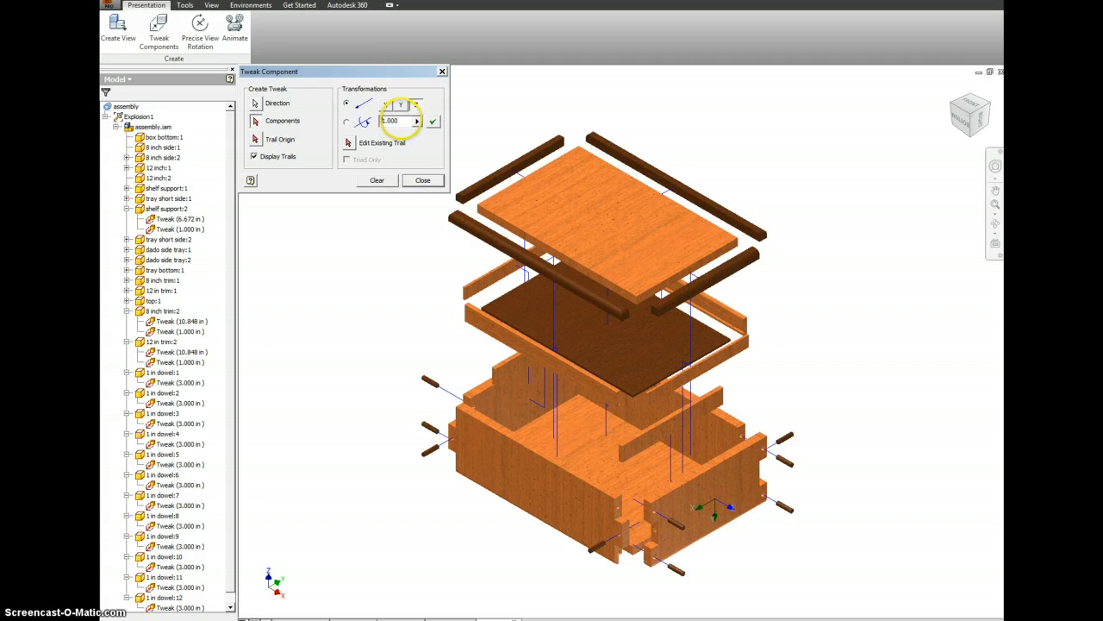
{"action": "left_click", "coordinate": [377, 180]}
Tweak the rear long side of the box -1 in along Z, taking the direction from its inner face
{"action": "left_click", "coordinate": [731, 426]}
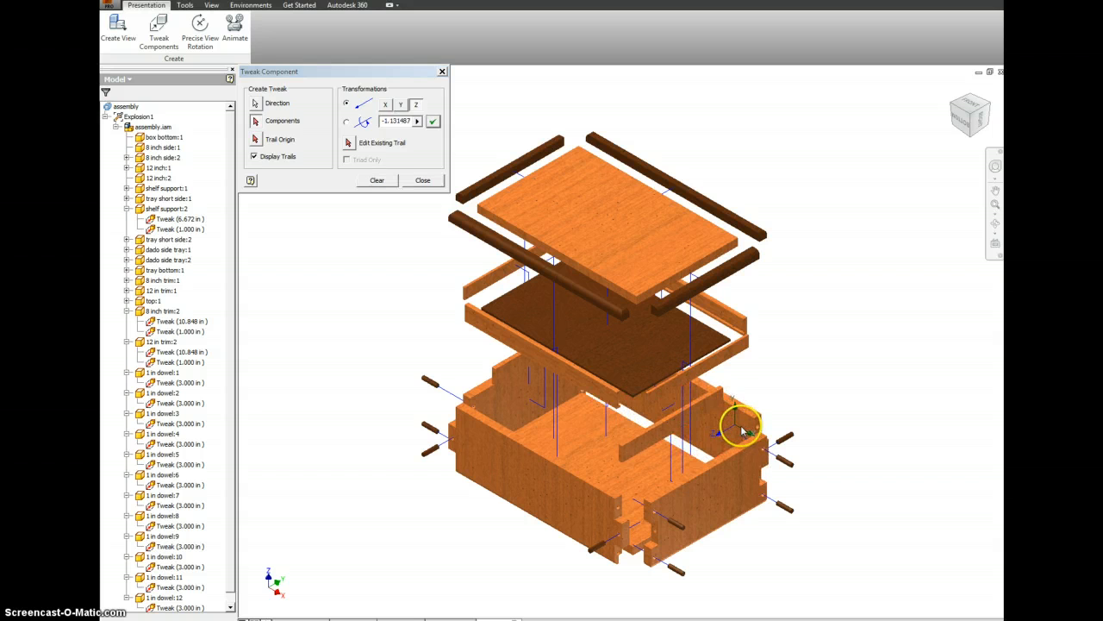
{"action": "double_click", "coordinate": [395, 122]}
{"action": "type", "text": "1"}
{"action": "key", "text": "Return"}
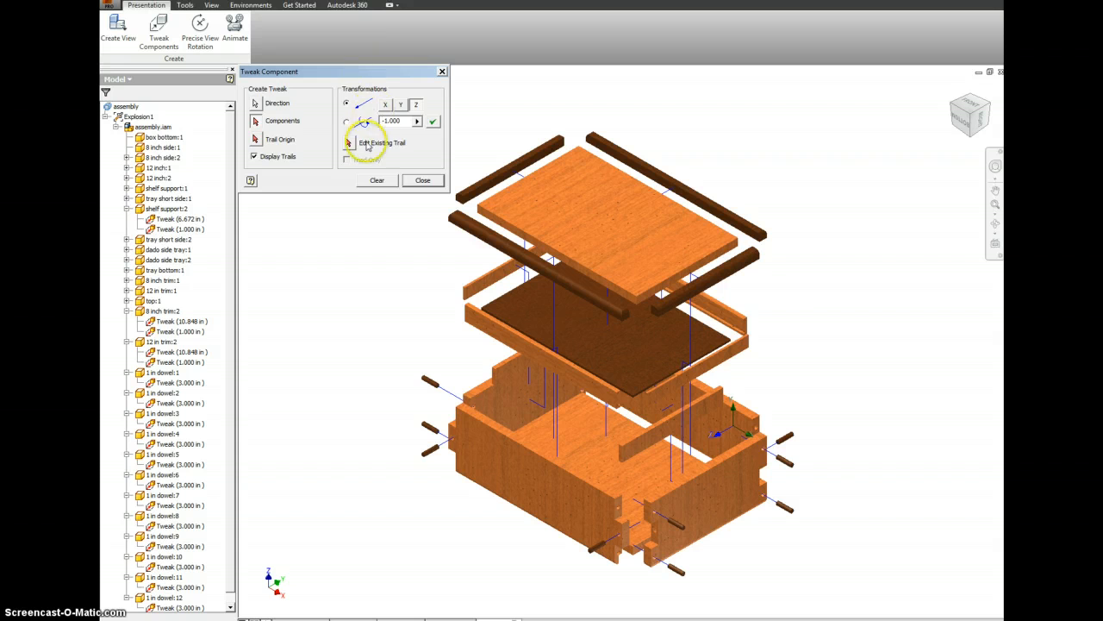
{"action": "left_click", "coordinate": [385, 183]}
Tweak the remaining short side of the box -1 in along Z, taking the direction from its inner face
{"action": "left_click", "coordinate": [494, 387]}
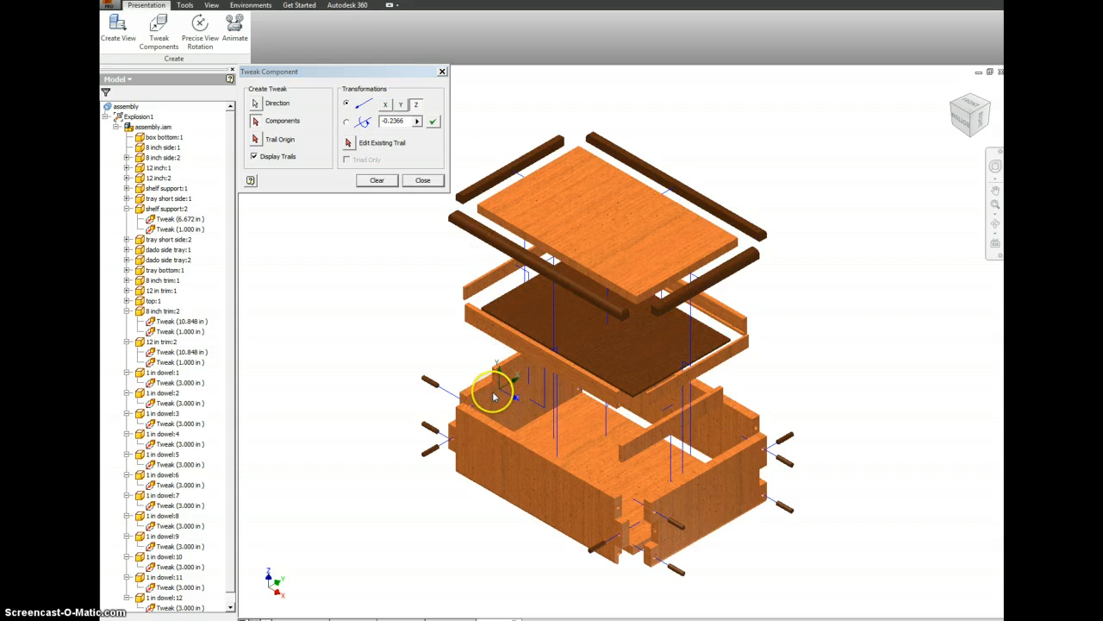
{"action": "left_click", "coordinate": [397, 120]}
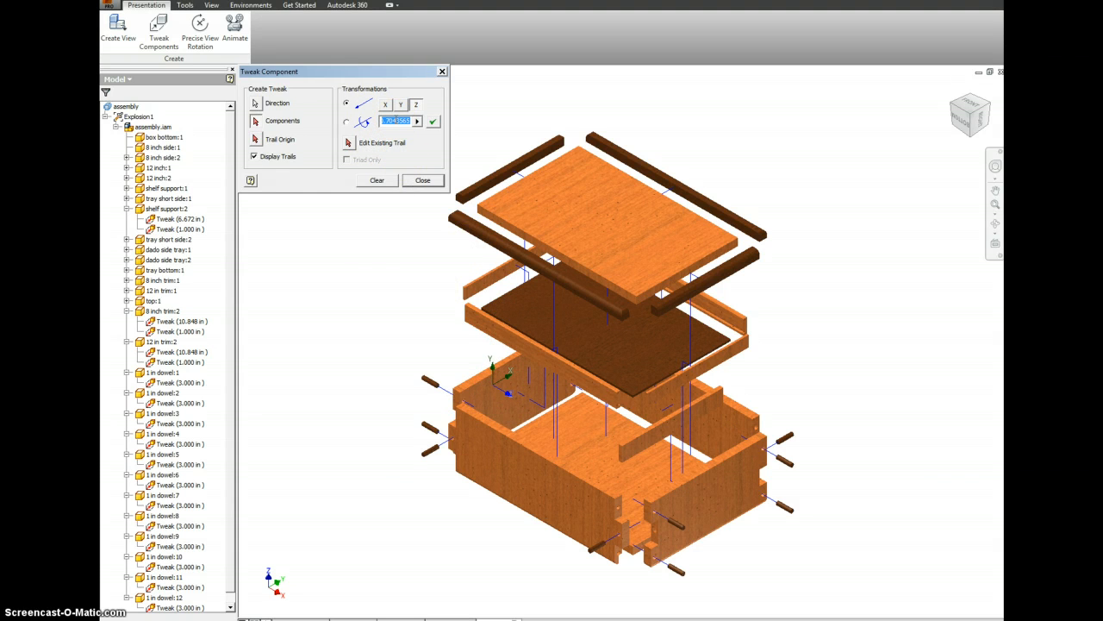
{"action": "type", "text": "-1"}
{"action": "key", "text": "Return"}
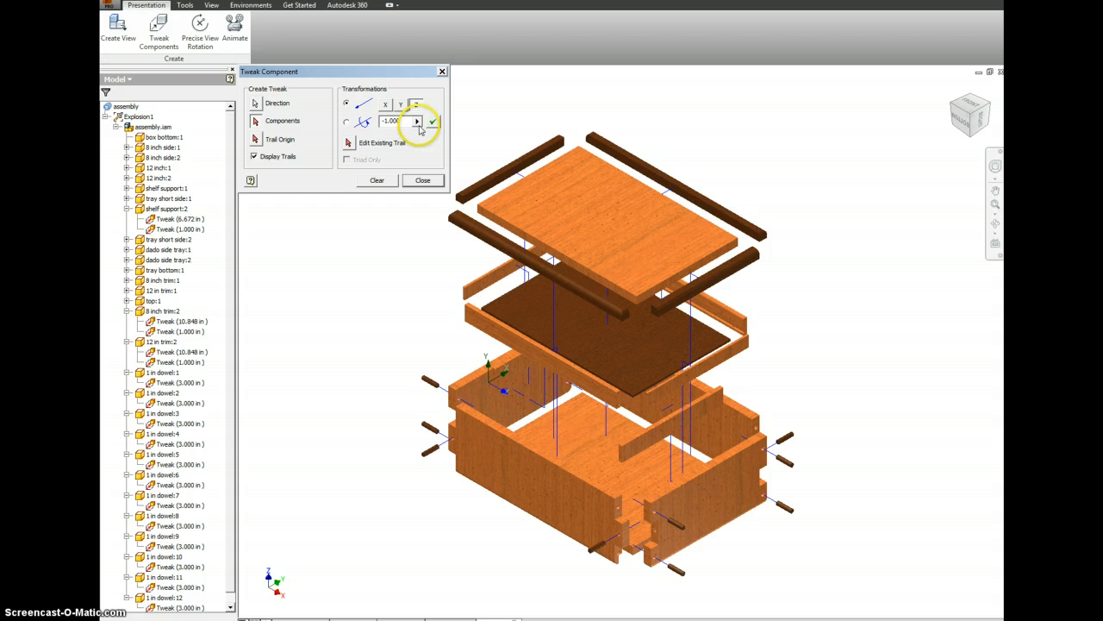
{"action": "left_click", "coordinate": [379, 180]}
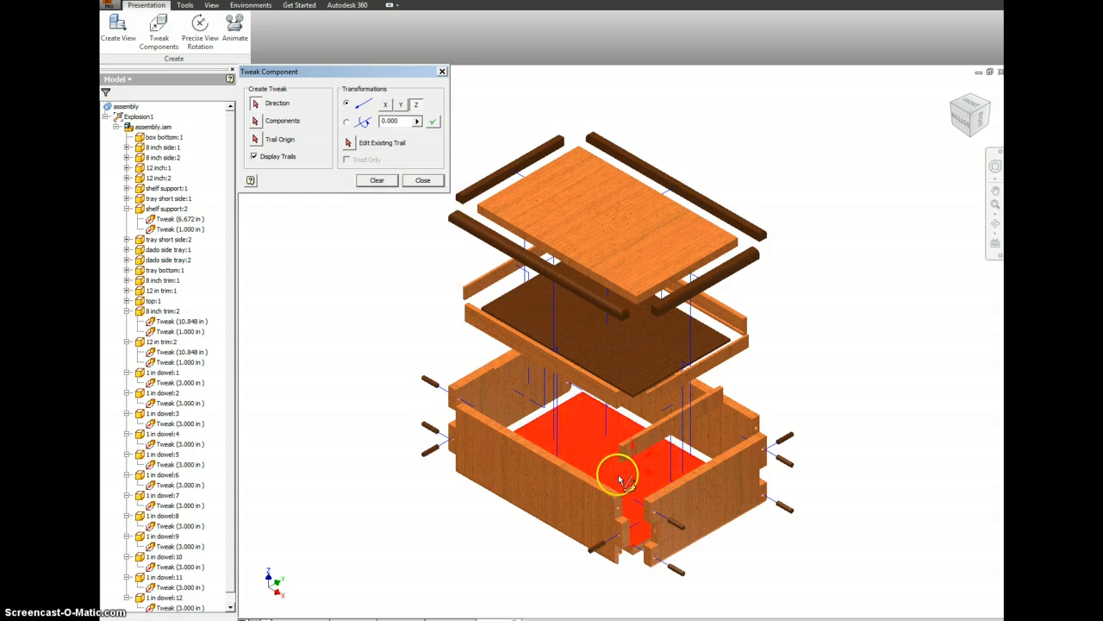
Tweak the box bottom -3 in along Z, below the box sides, and finish tweaking components
{"action": "left_click_drag", "start_coordinate": [606, 467], "coordinate": [616, 517]}
{"action": "left_click", "coordinate": [398, 120]}
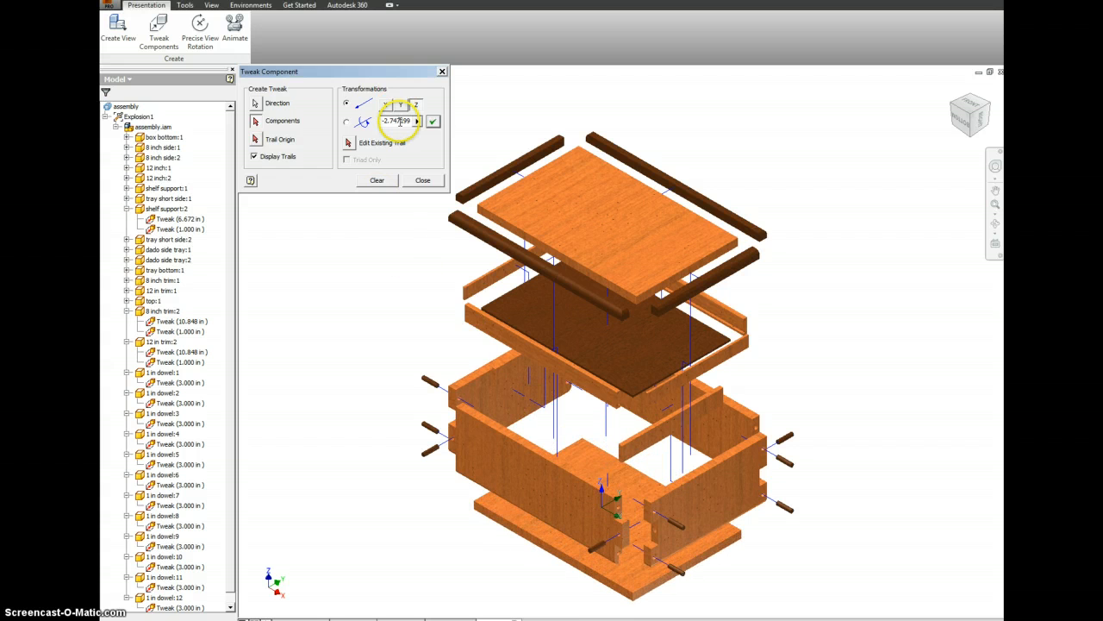
{"action": "type", "text": "-3.000"}
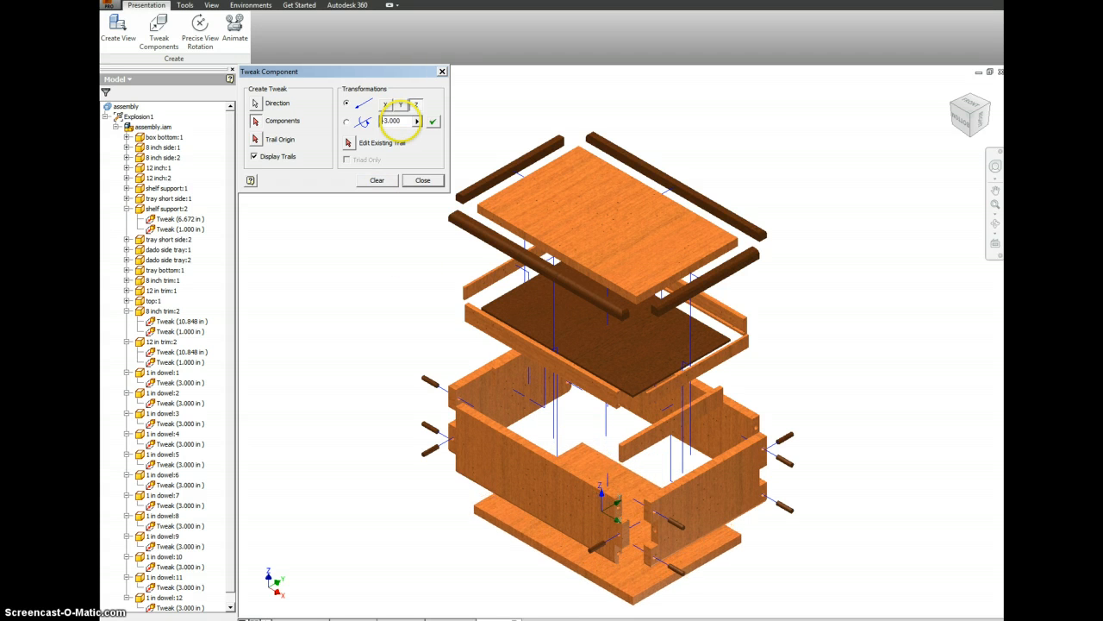
{"action": "left_click", "coordinate": [377, 180]}
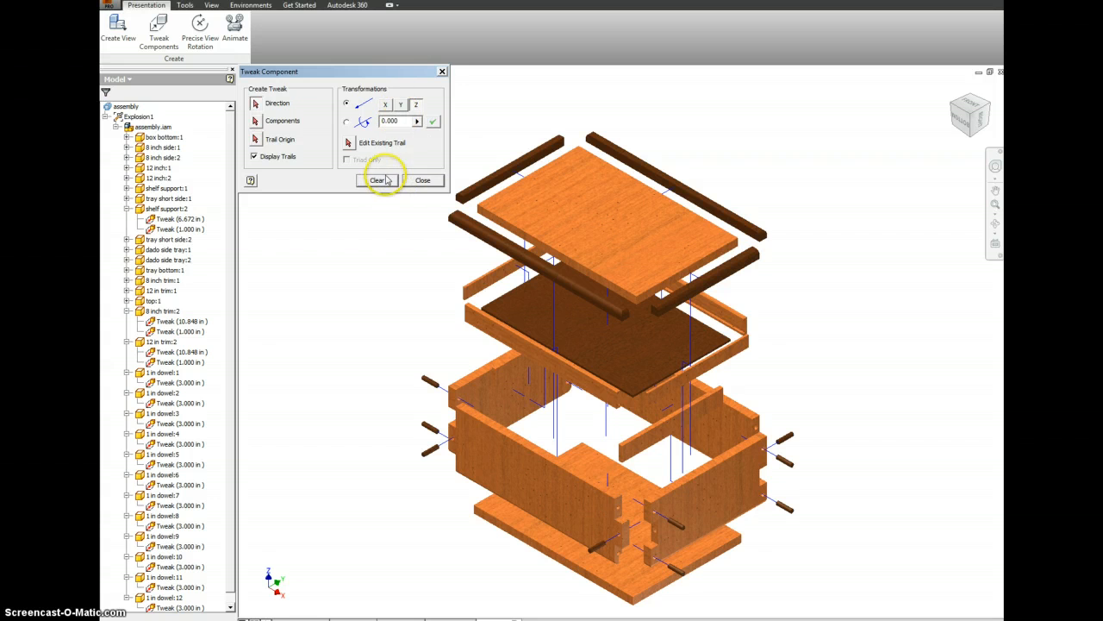
{"action": "left_click", "coordinate": [442, 72]}
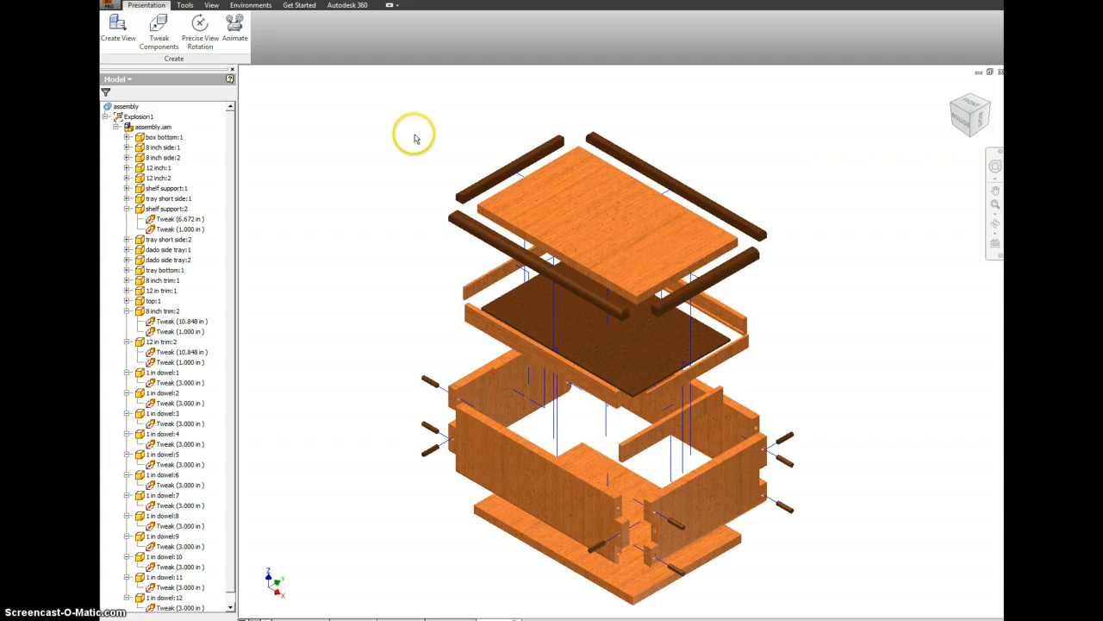
{"action": "key", "text": "F6"}
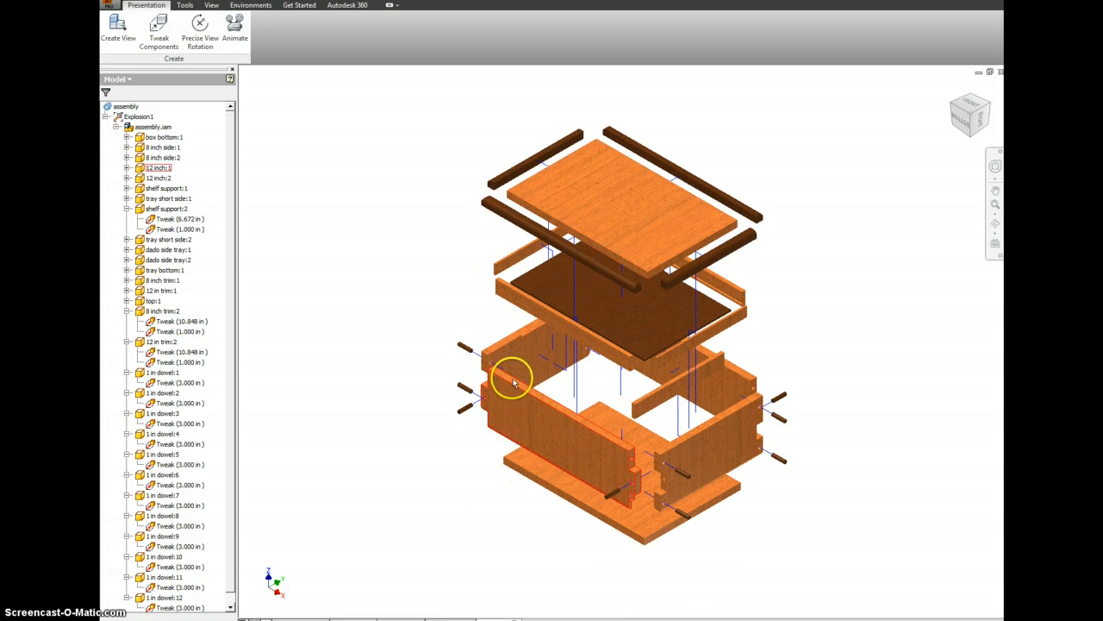
Play the exploded view's animation forward with an interval of 5 and 1 repetition
{"action": "left_click", "coordinate": [234, 31]}
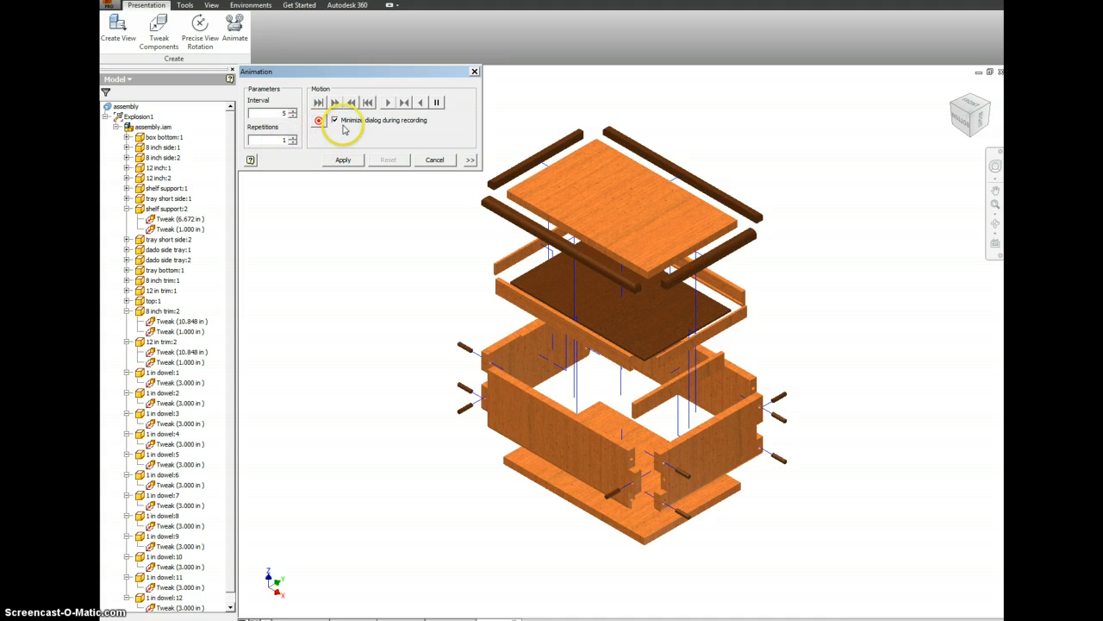
{"action": "left_click", "coordinate": [343, 160]}
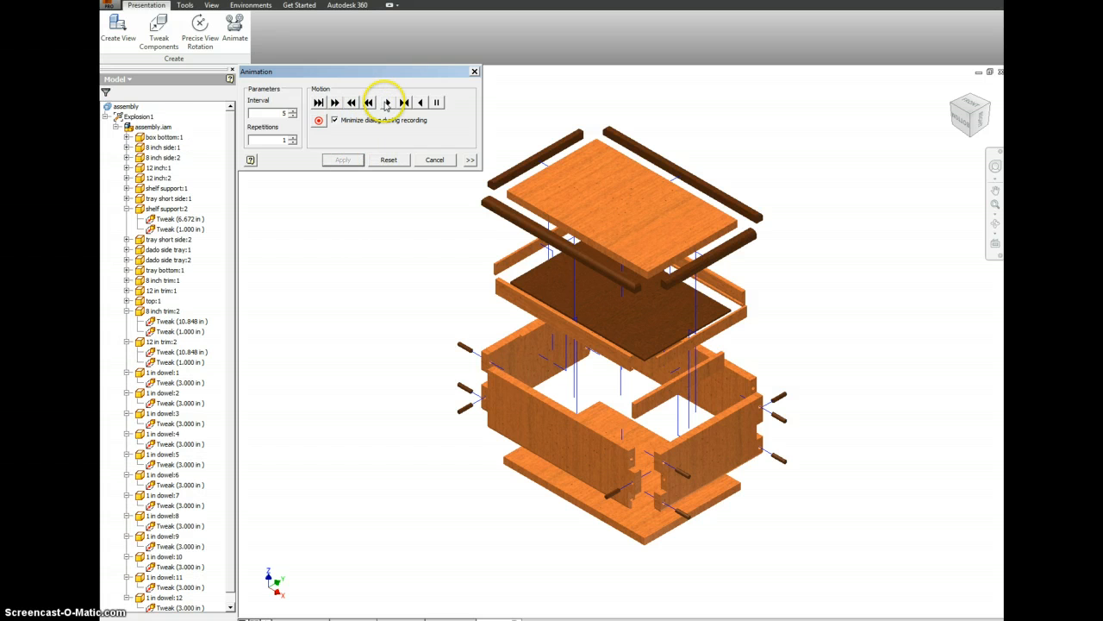
{"action": "left_click", "coordinate": [387, 103]}
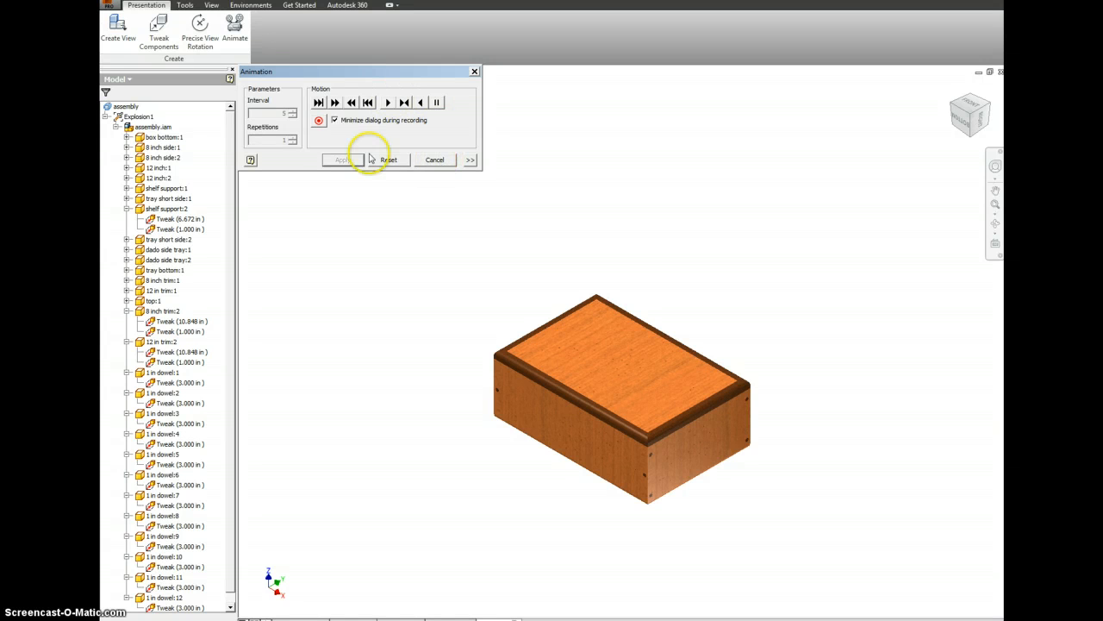
Set up recording of the animation to an AVI file named Explosion1_1.avi in the bumpmaps folder
{"action": "left_click", "coordinate": [318, 123]}
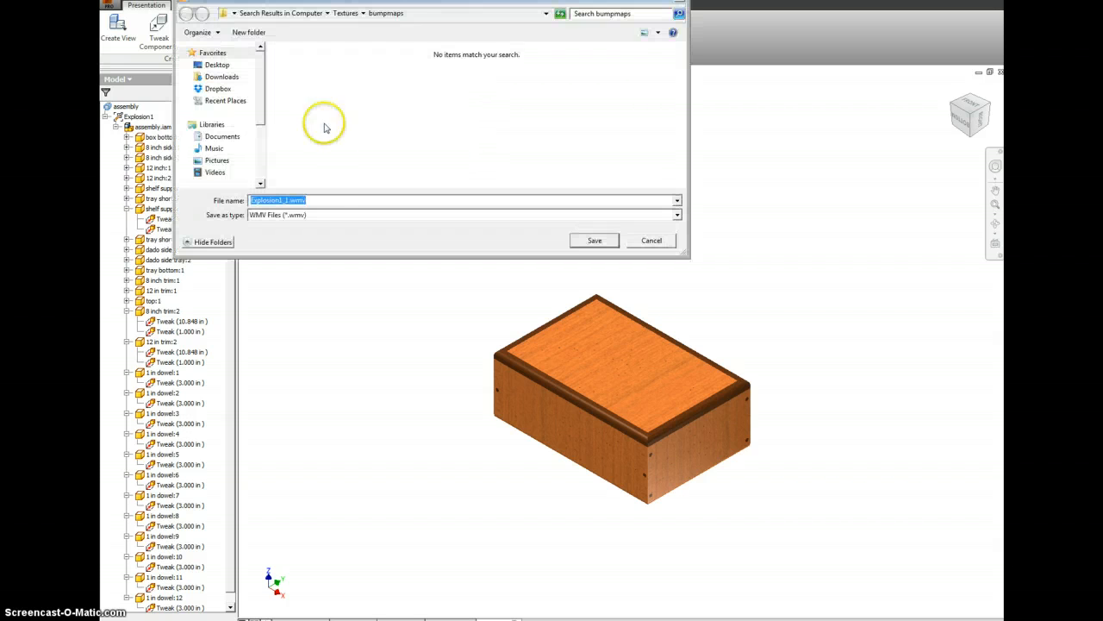
{"action": "left_click", "coordinate": [677, 216]}
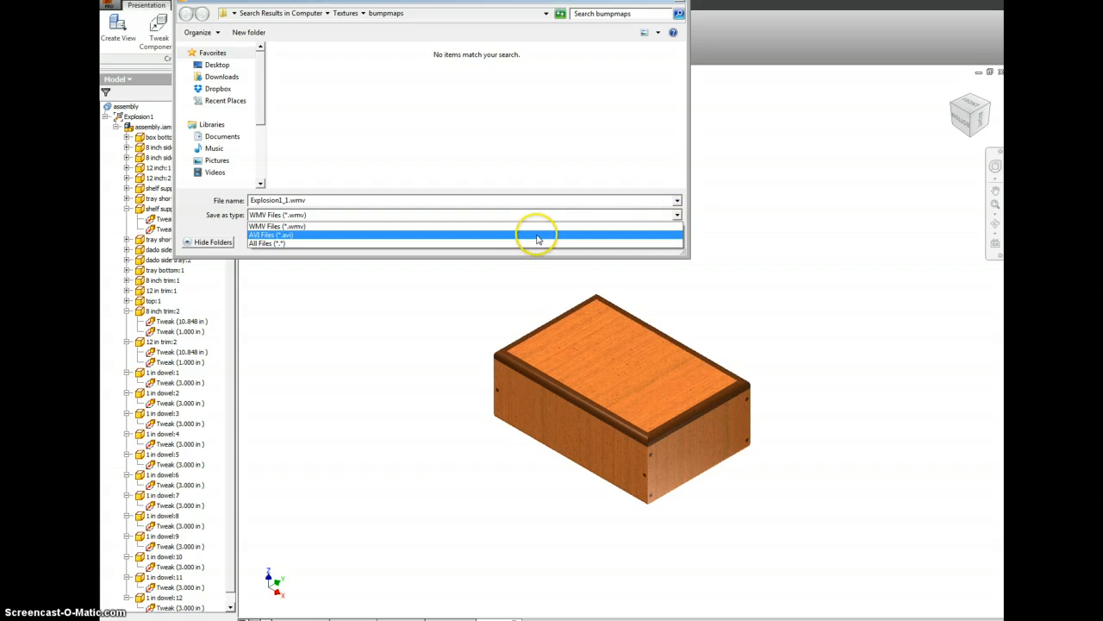
{"action": "left_click", "coordinate": [618, 234]}
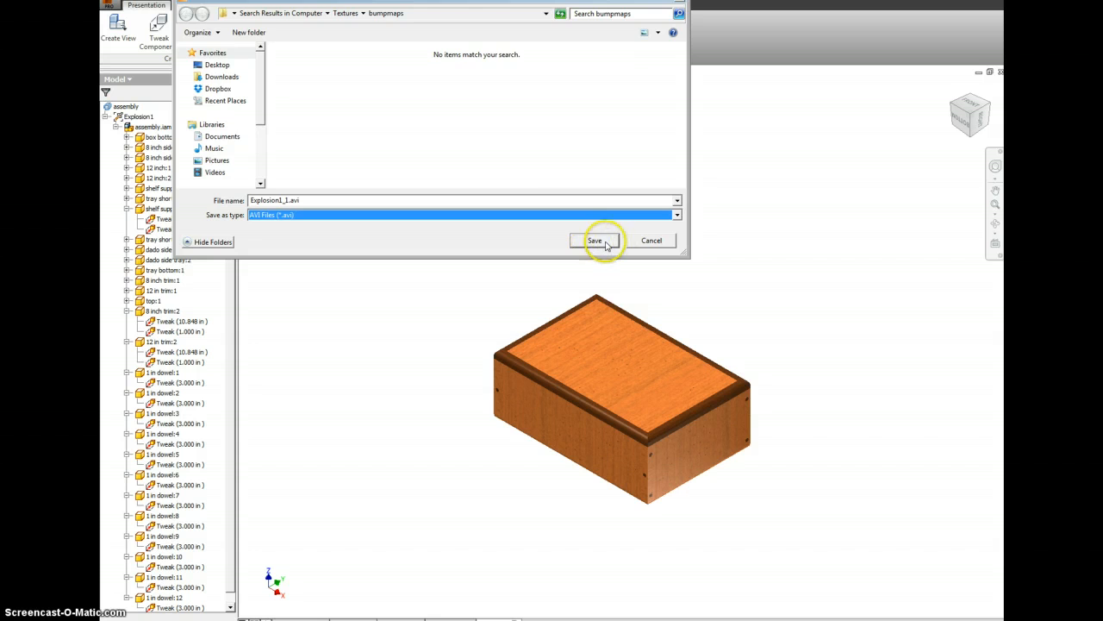
{"action": "left_click", "coordinate": [597, 238]}
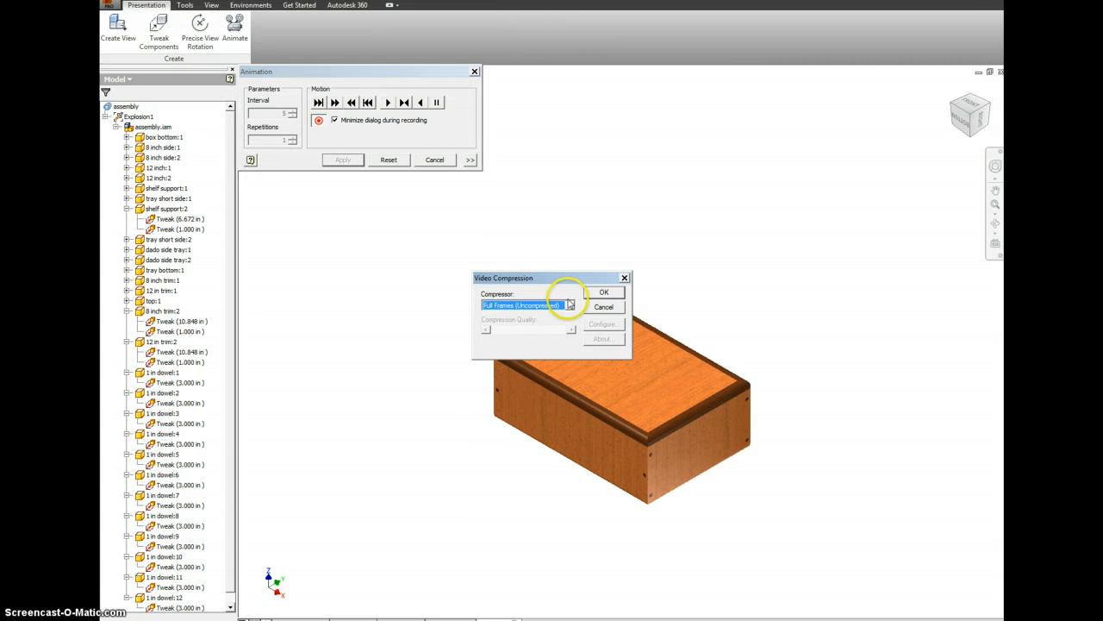
Accept Full Frames (Uncompressed) as the video compressor and close the animation settings
{"action": "left_click", "coordinate": [569, 305]}
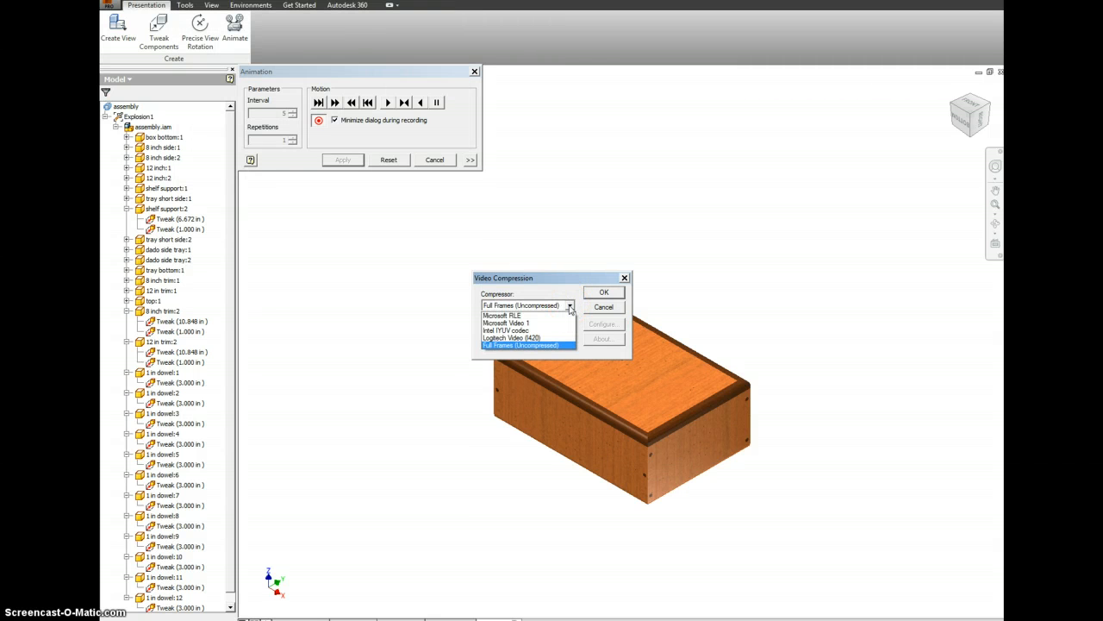
{"action": "left_click", "coordinate": [569, 307]}
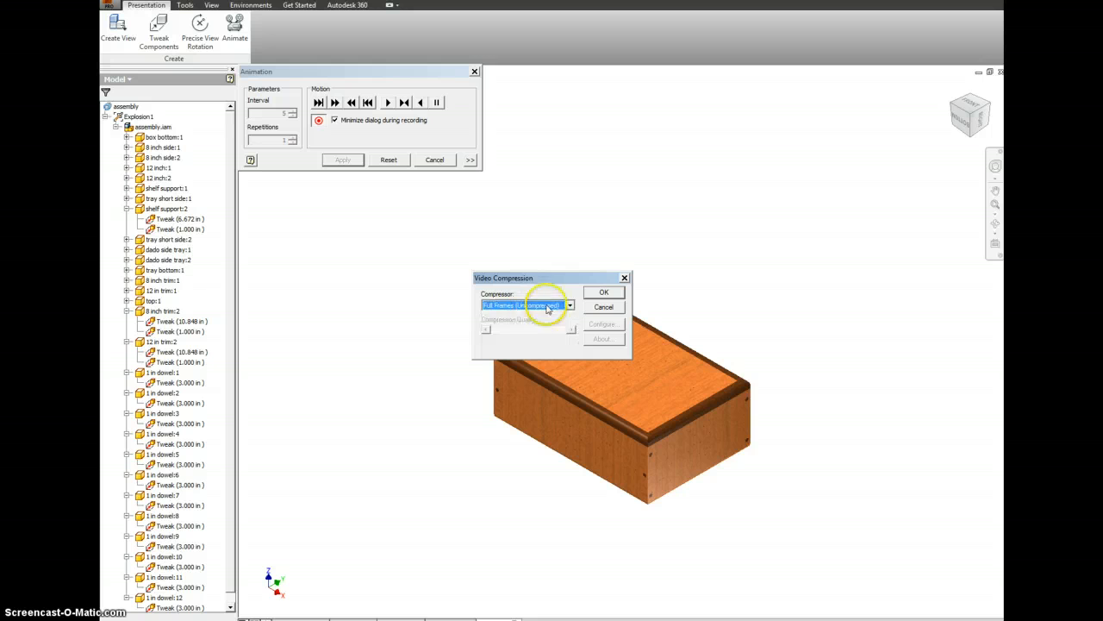
{"action": "left_click", "coordinate": [596, 294]}
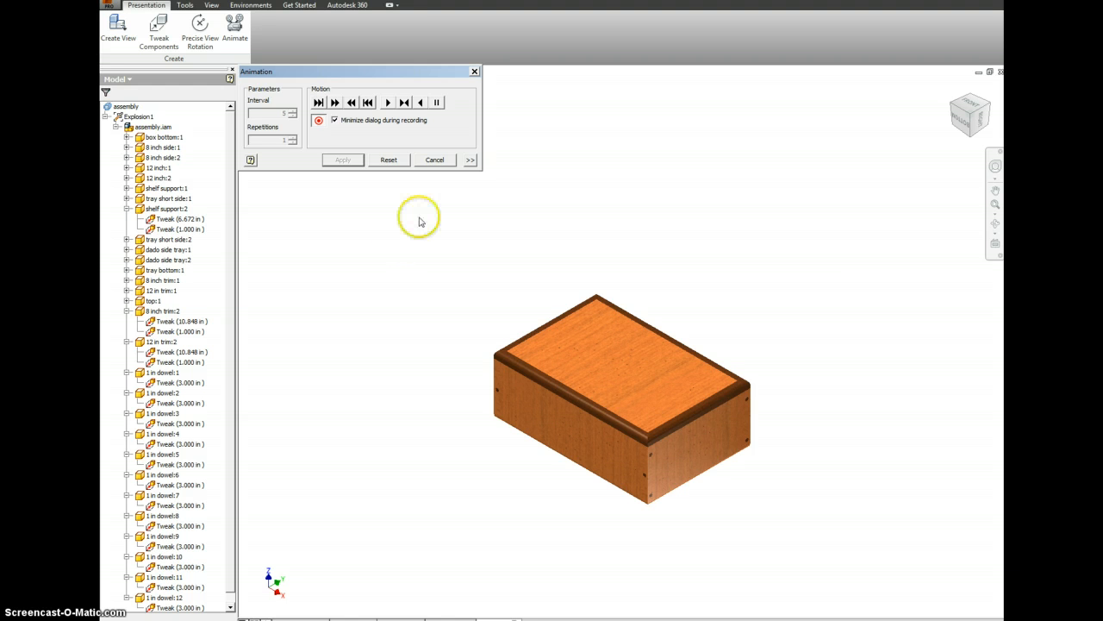
{"action": "left_click", "coordinate": [445, 161]}
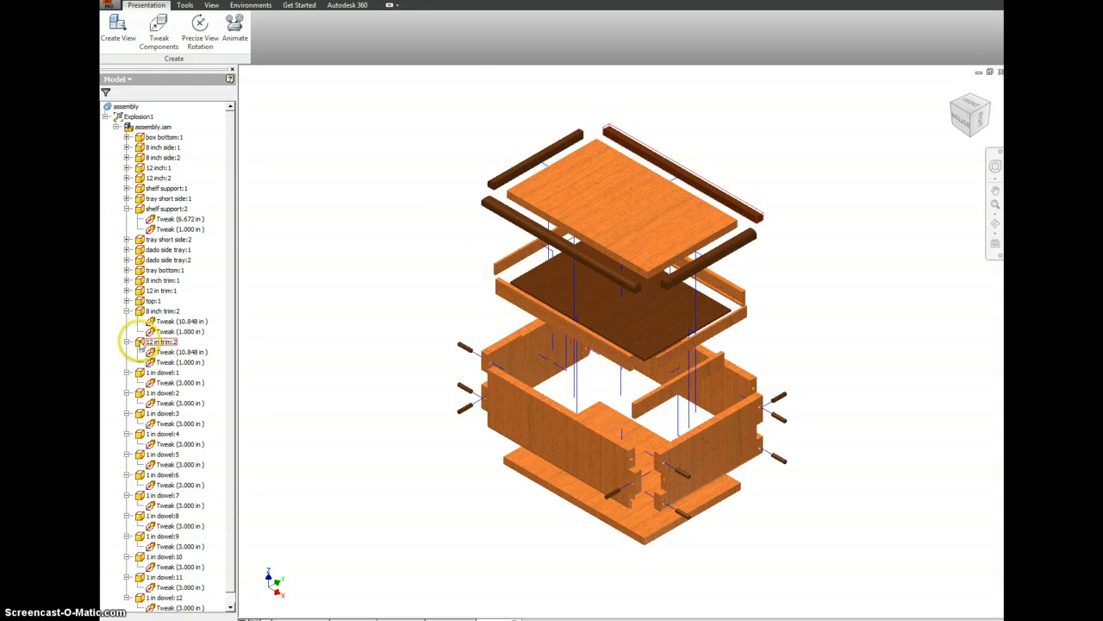
Reopen the animation settings, expand the tweak sequence and select the 1 in dowel:6 and tray short side:2 tweaks to examine grouping
{"action": "left_click", "coordinate": [238, 33]}
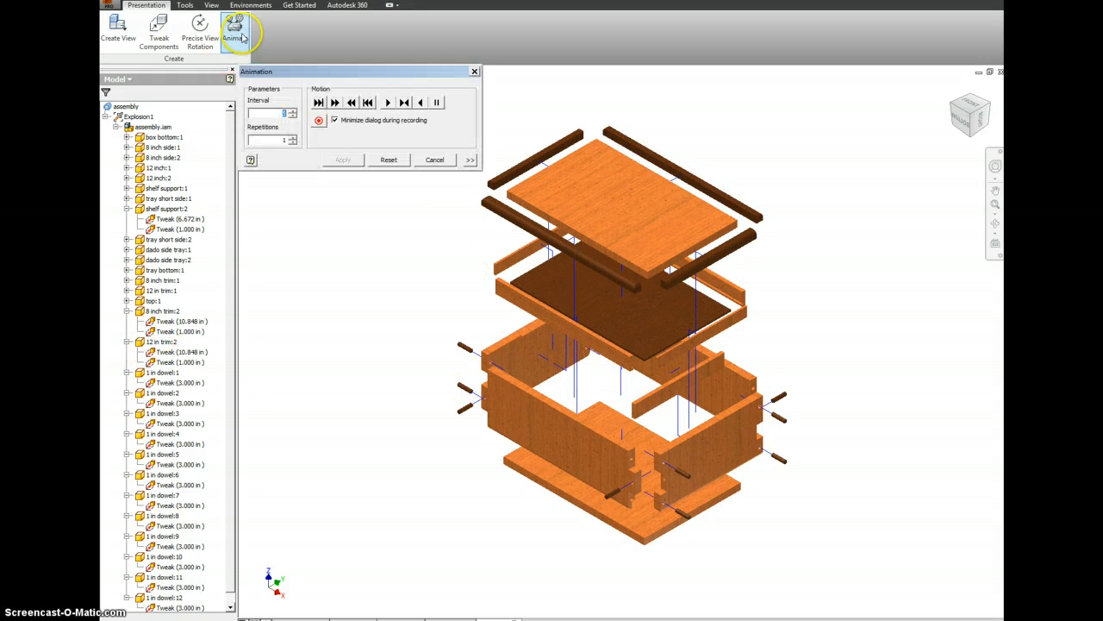
{"action": "left_click", "coordinate": [469, 161]}
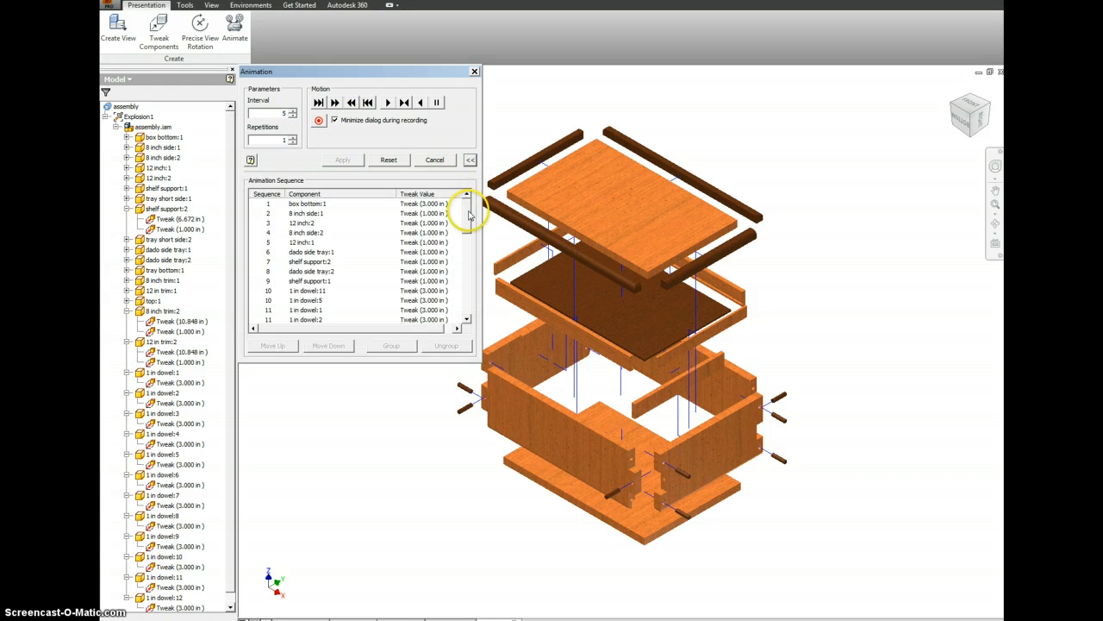
{"action": "left_click_drag", "start_coordinate": [470, 217], "coordinate": [468, 232]}
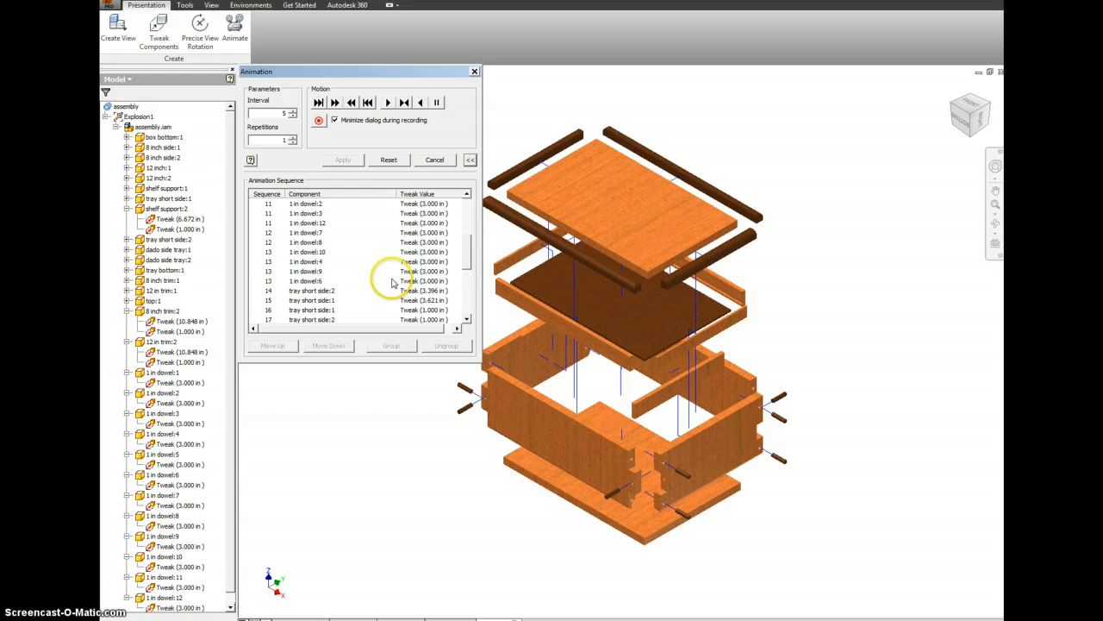
{"action": "left_click", "coordinate": [293, 291]}
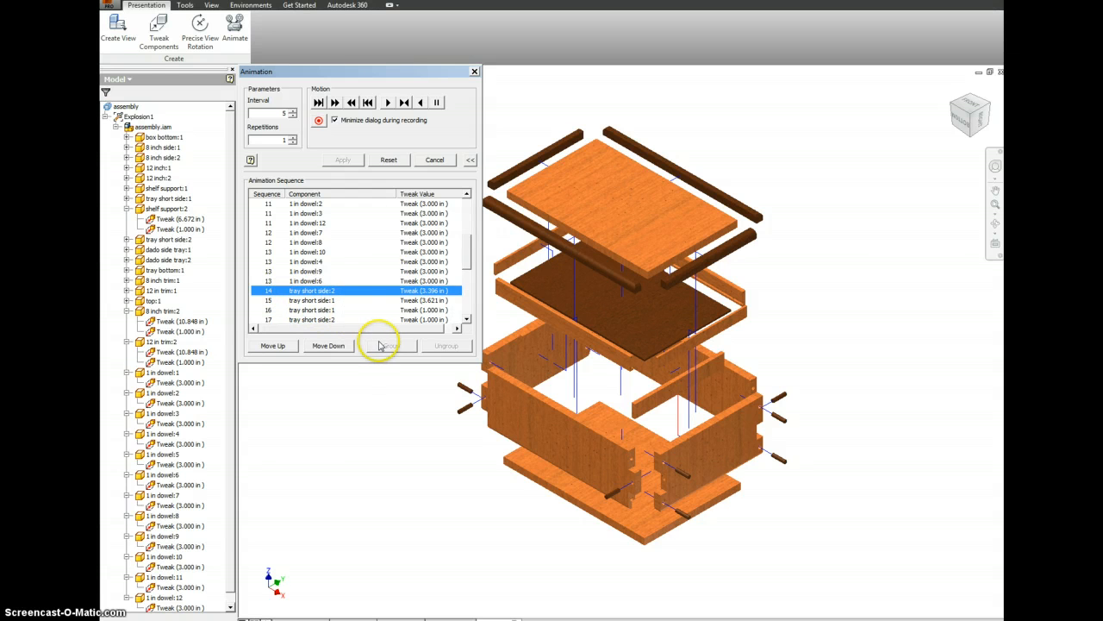
{"action": "left_click", "coordinate": [312, 281], "text": "ctrl"}
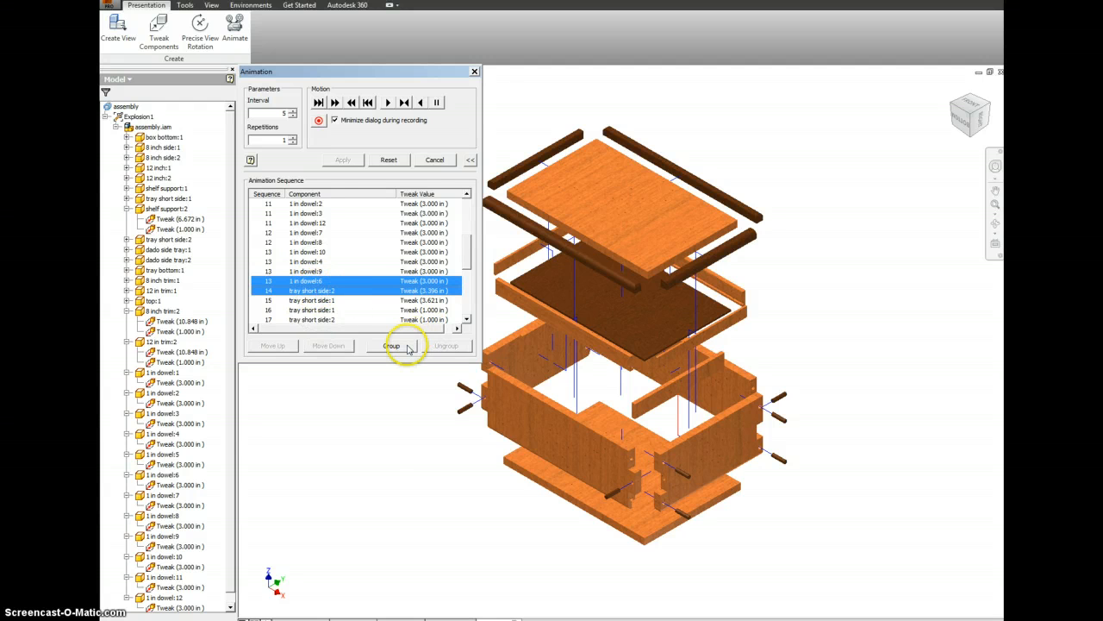
{"action": "left_click", "coordinate": [406, 346]}
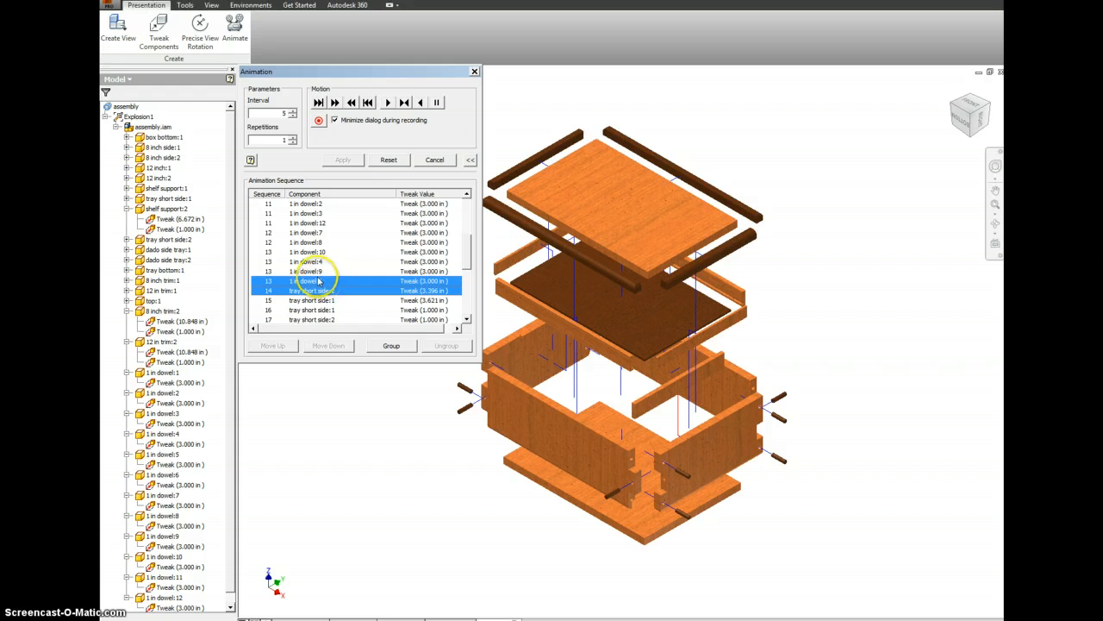
Examine the grouping options for the 1 in dowel:9 and 1 in dowel:8 tweaks and for 1 in dowel:4, and close the animation settings
{"action": "left_click", "coordinate": [312, 270]}
{"action": "left_click", "coordinate": [308, 242]}
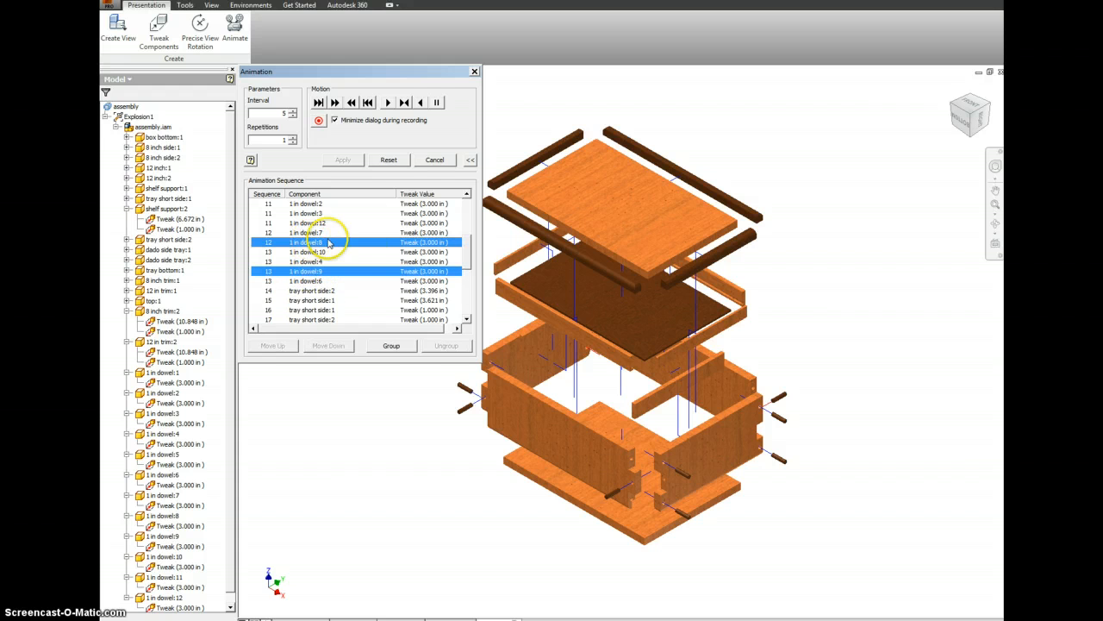
{"action": "left_click", "coordinate": [407, 346]}
{"action": "left_click", "coordinate": [347, 261]}
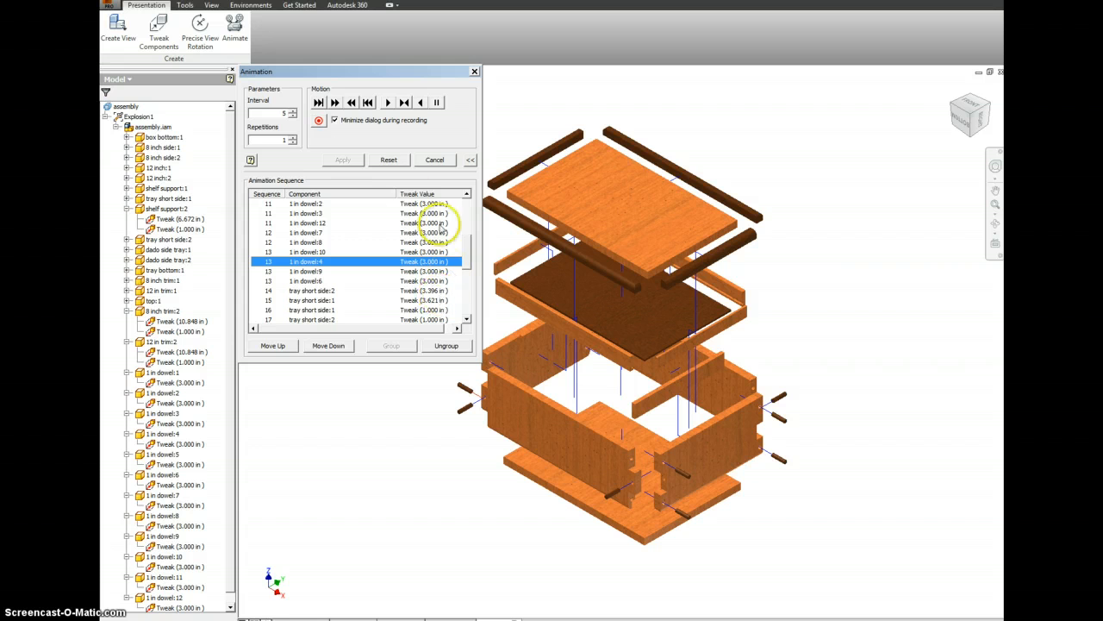
{"action": "left_click", "coordinate": [470, 160]}
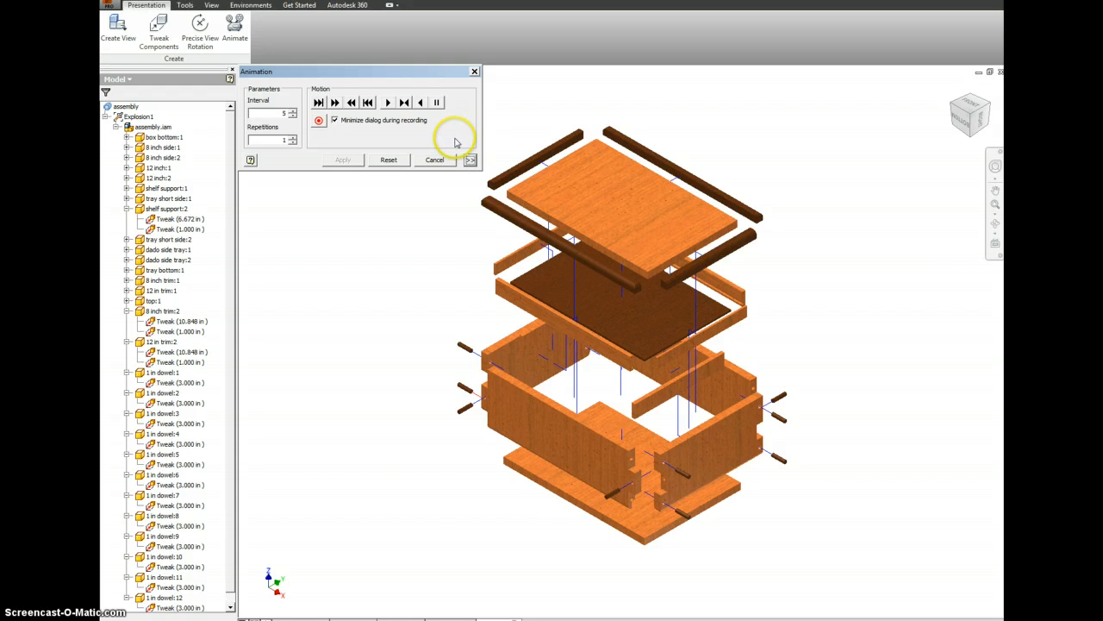
{"action": "left_click", "coordinate": [474, 71]}
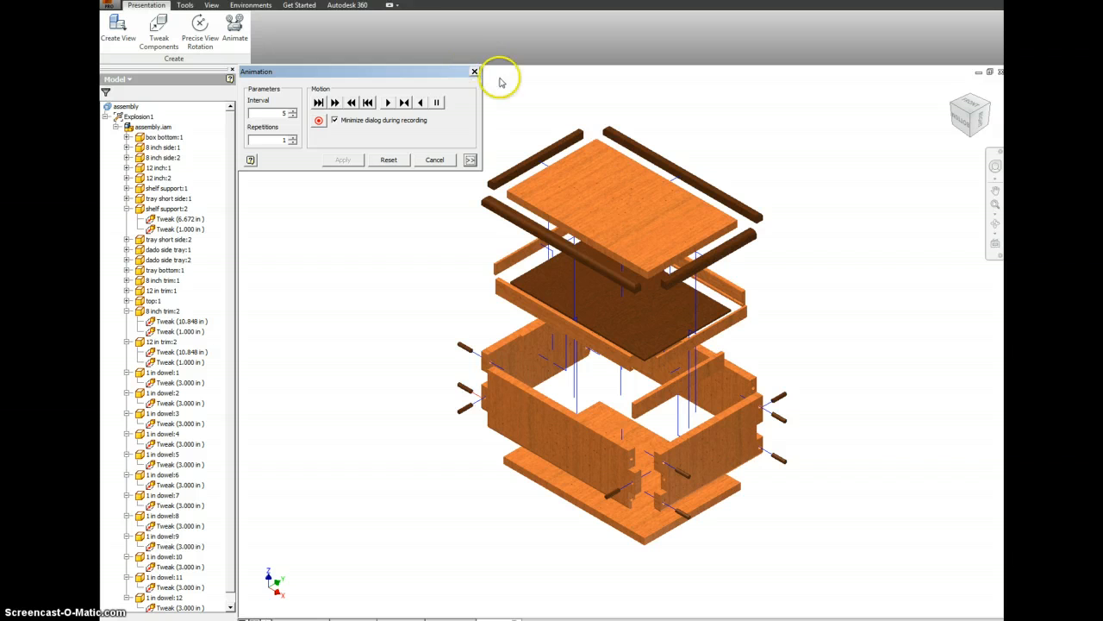